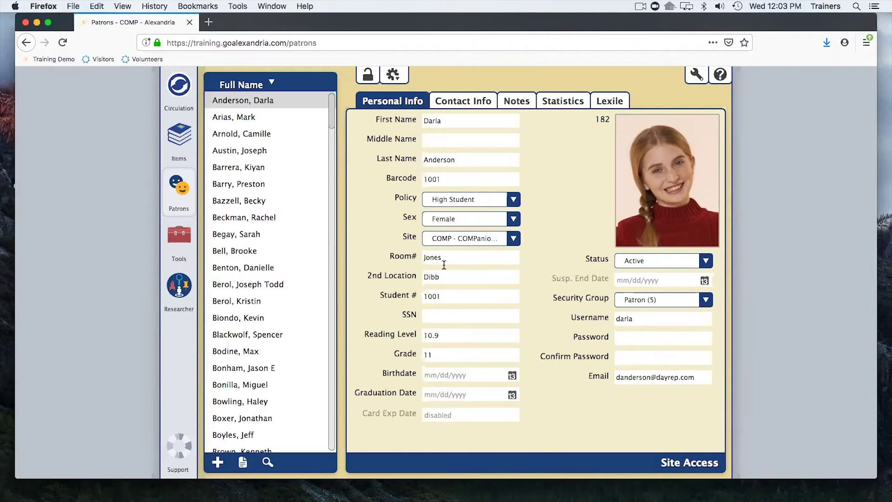
Load the current student patron in Circulation and list patrons grouped by Room#.
left_click(177, 89)
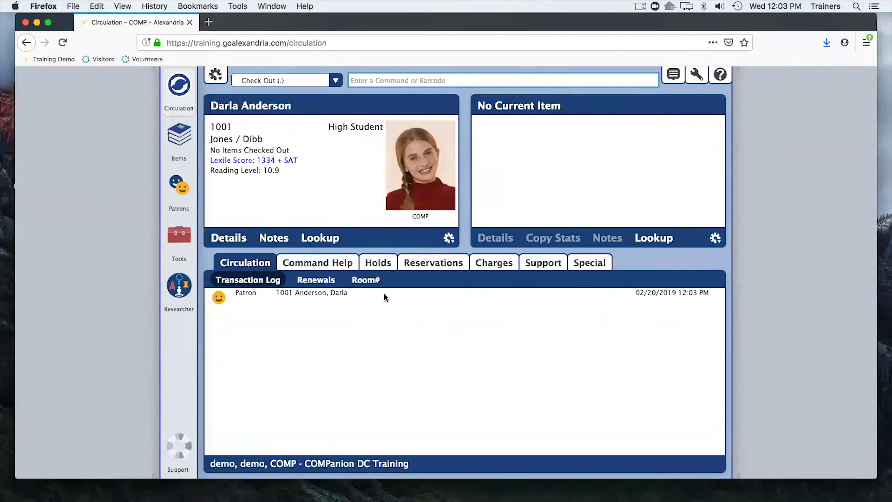
left_click(363, 277)
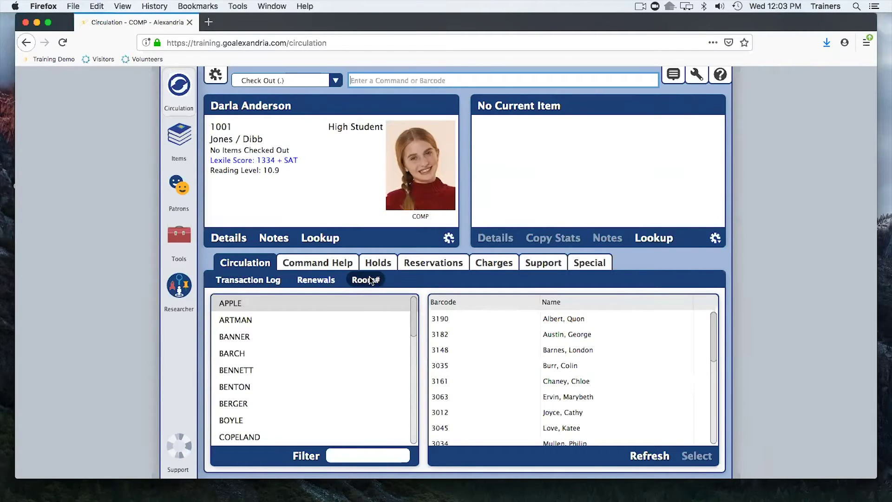
Switch between homerooms ARTMAN and BANNER, ending on the ARTMAN student list.
left_click(246, 324)
left_click(239, 338)
left_click(239, 321)
left_click(235, 339)
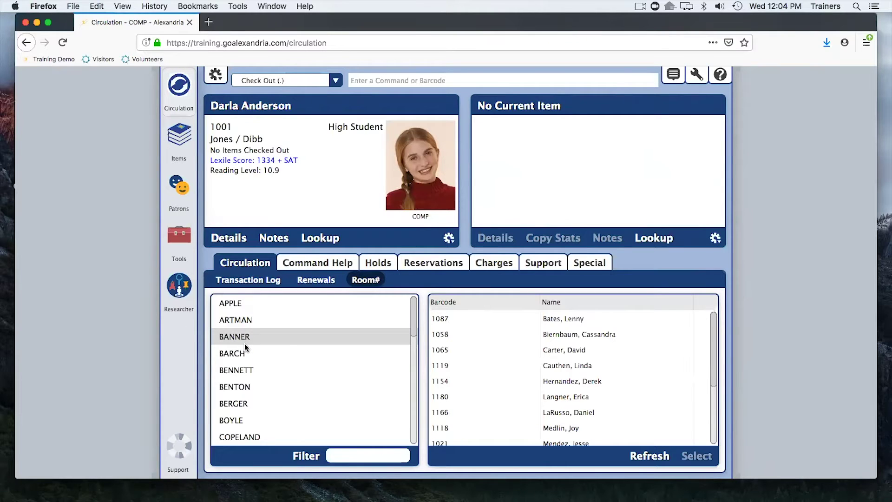
left_click(241, 324)
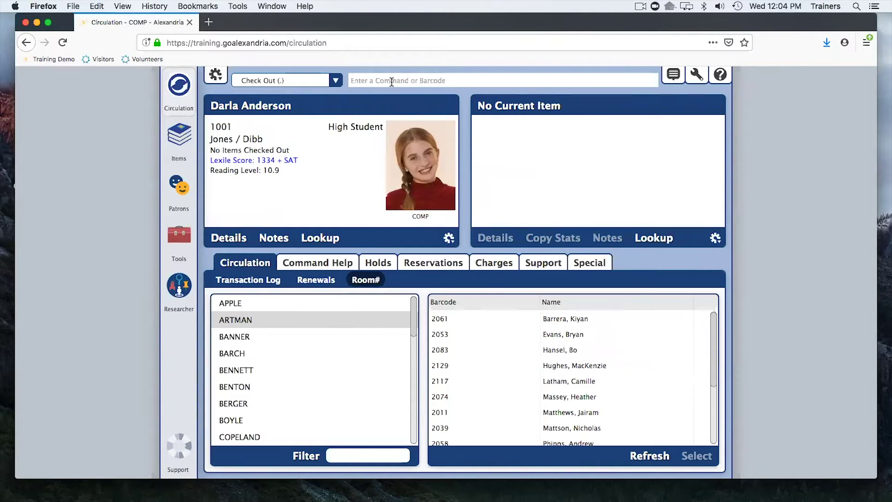
scroll(456, 357, "down", 3)
scroll(457, 352, "up", 3)
Reopen the patron's record with Security Group Patron (5), then go to Tools.
left_click(231, 110)
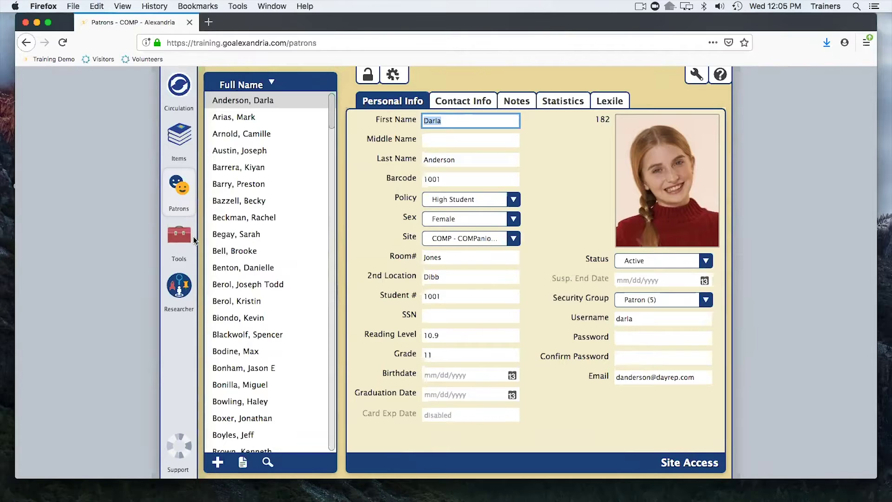
left_click(183, 235)
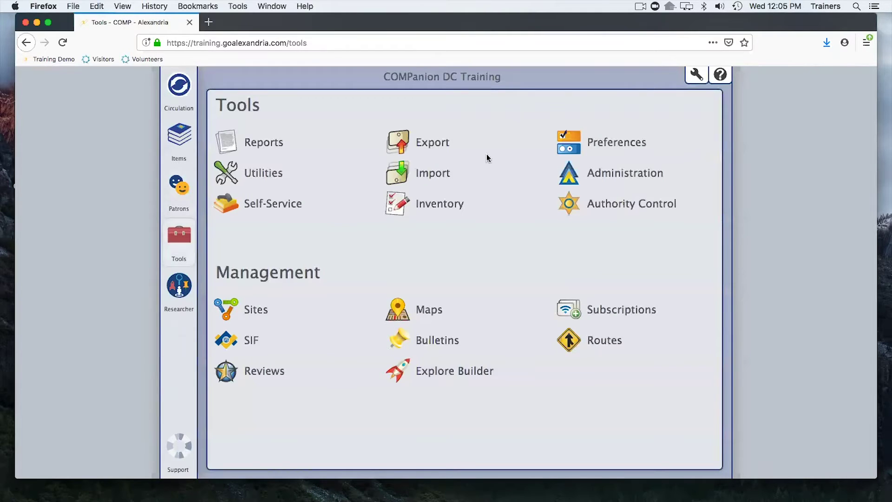
Open Preferences from Tools in a new browser tab.
left_click(567, 143)
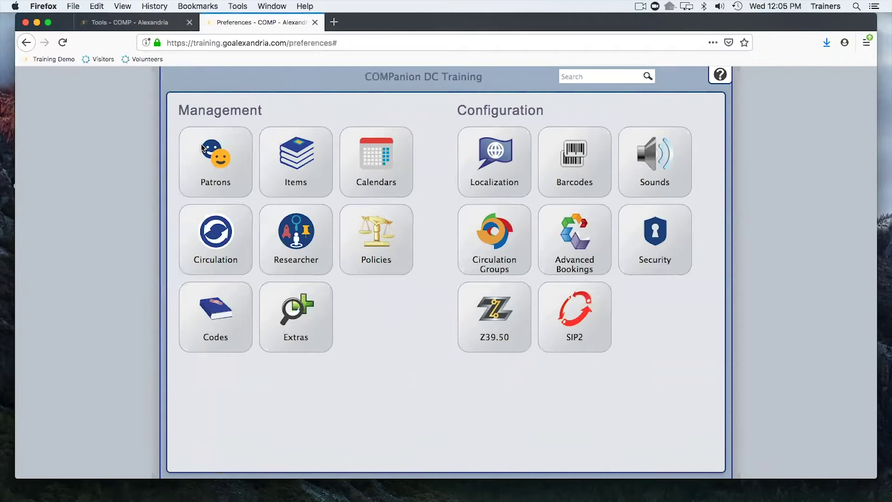
Open the Patrons preferences to view the Patron Rules settings.
left_click(203, 148)
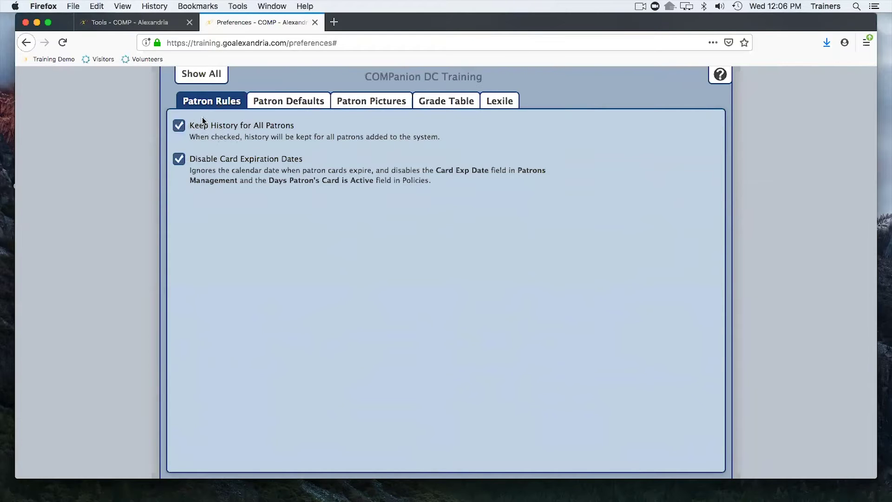
Show Patron Defaults: next barcode, Standard Patron policy and Patron (5) security group.
left_click(308, 102)
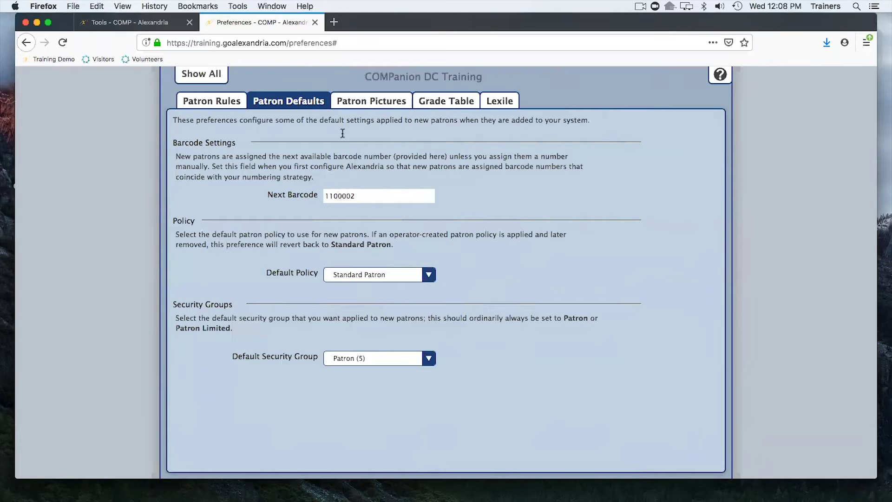
View the default patron pictures, then the Grade Table listing grades 2 through 12.
left_click(356, 101)
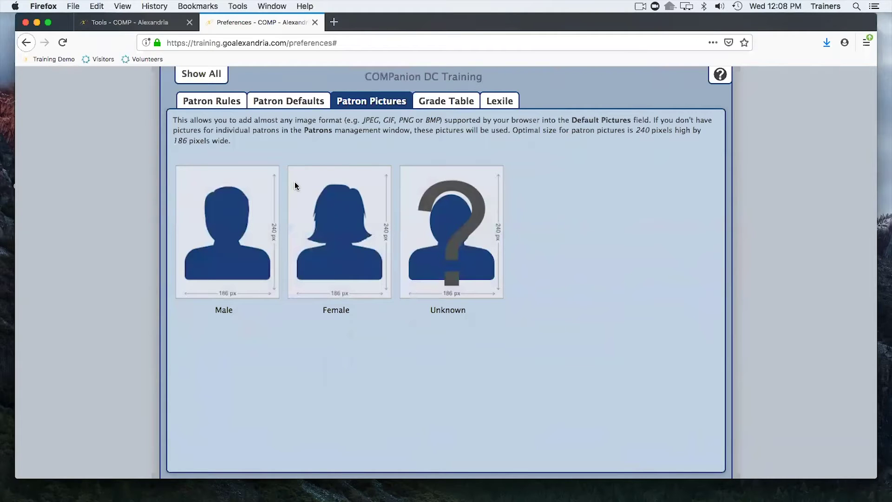
left_click(443, 103)
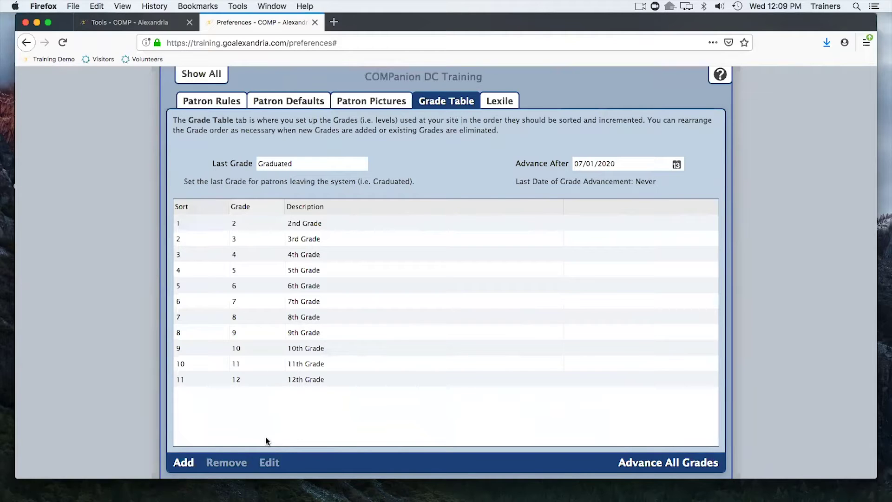
left_click(135, 23)
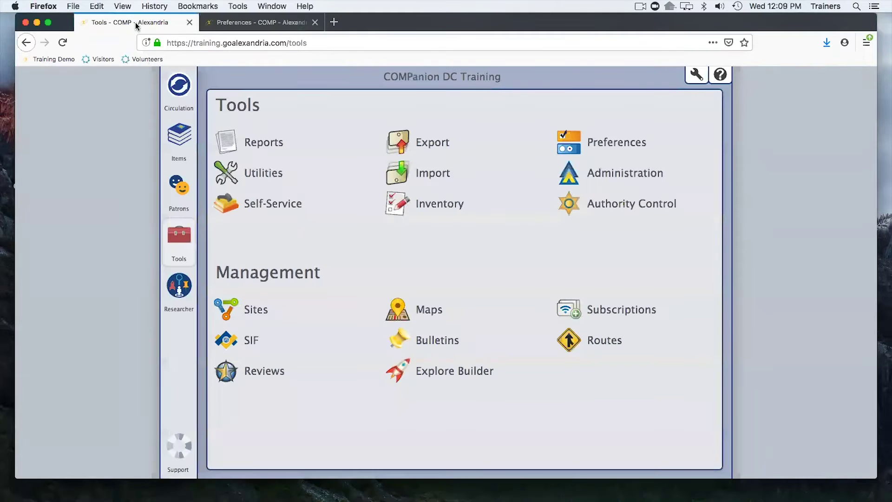
Load Patrons management in the first tab, then select the 12th Grade row in Grade Table.
left_click(181, 189)
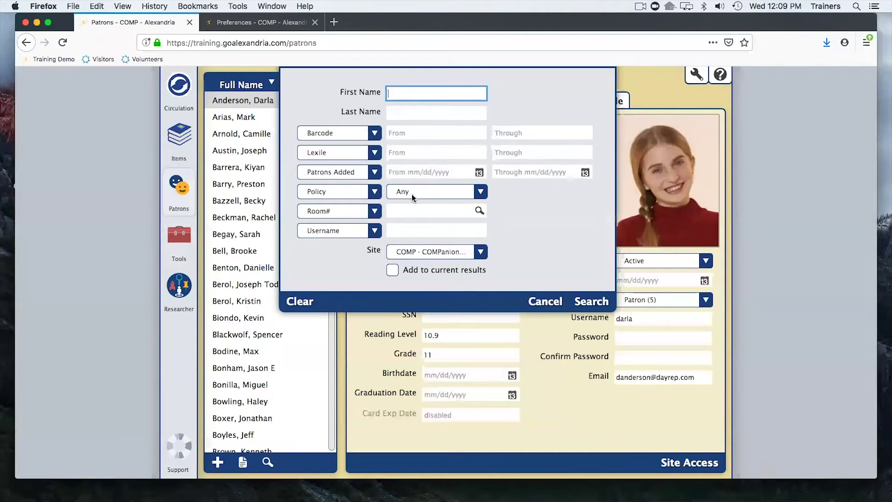
left_click(548, 302)
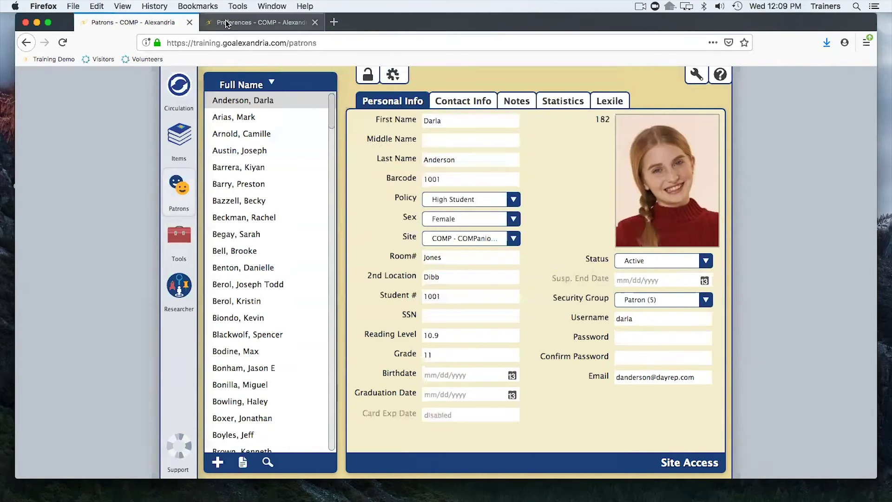
left_click(227, 23)
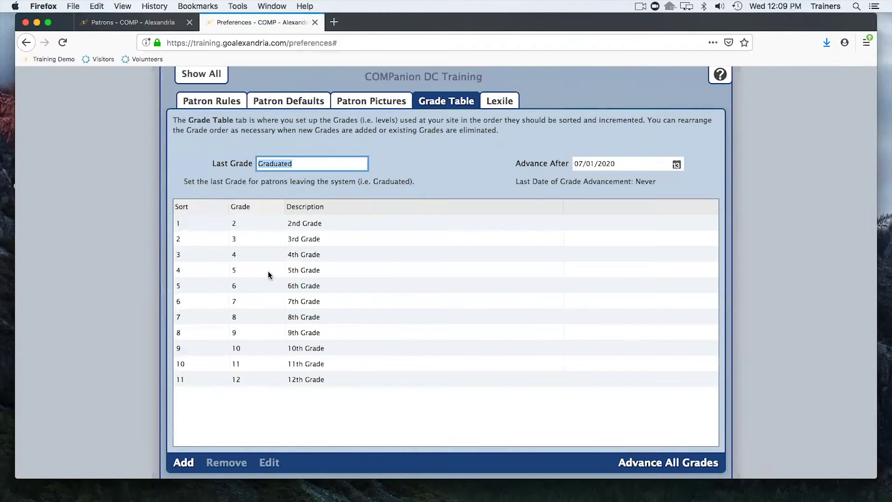
left_click(268, 381)
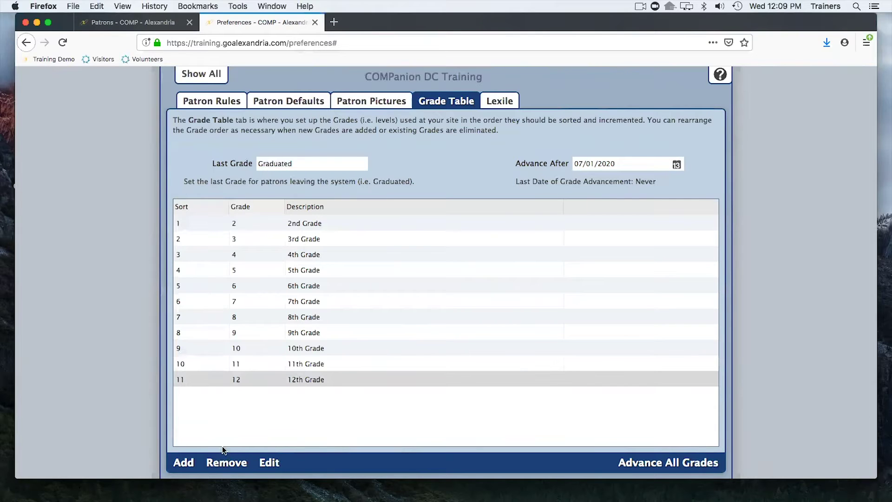
left_click(269, 463)
left_click(438, 85)
left_click(434, 100)
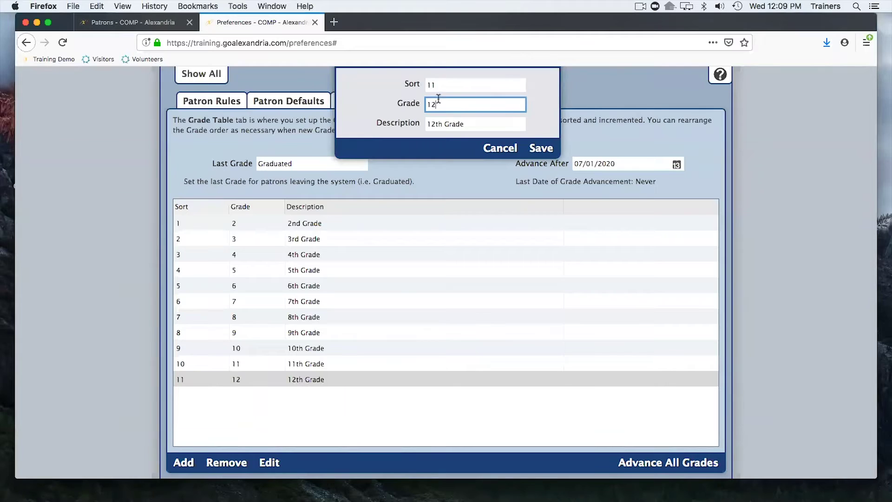
left_click(487, 148)
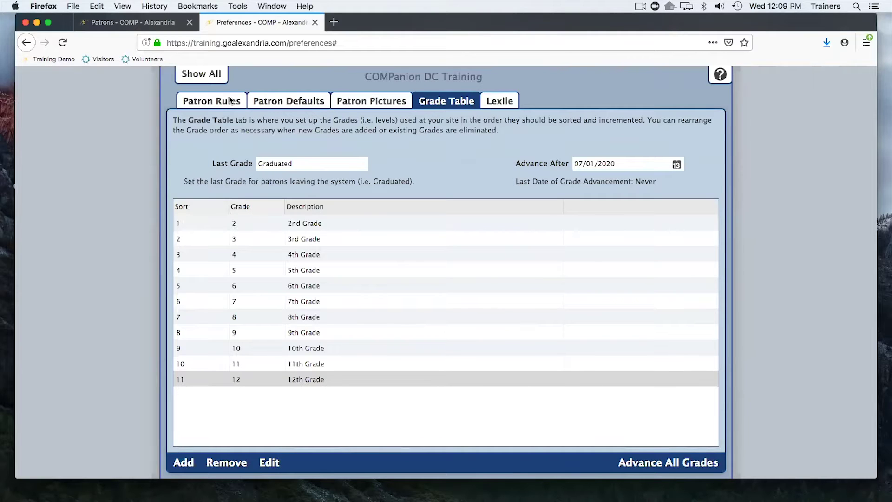
left_click(151, 24)
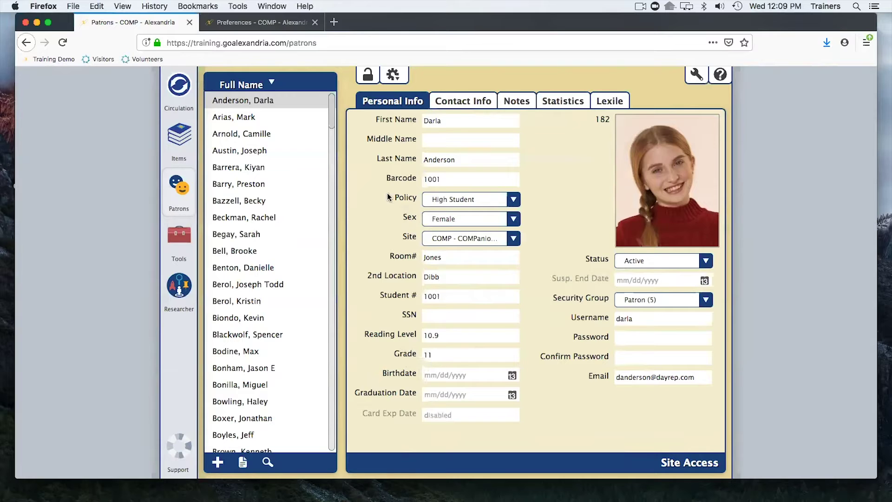
Return from the patron record to the Grade Table preferences tab.
left_click(230, 25)
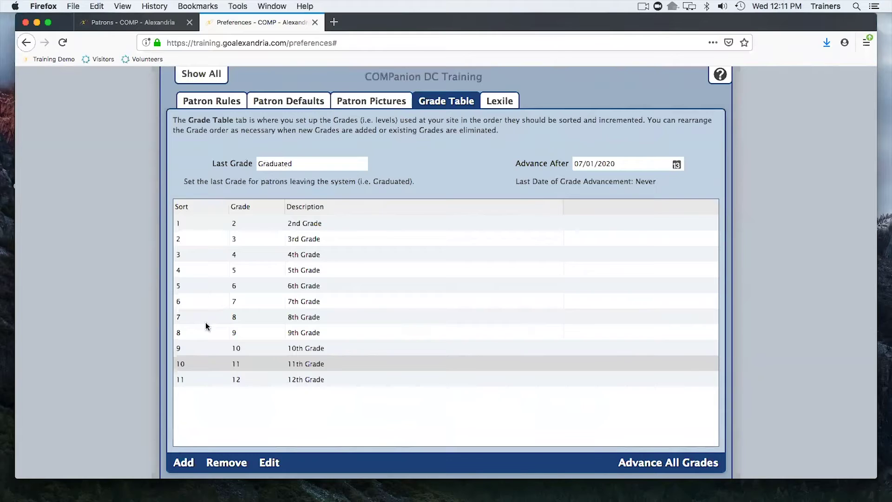
Select the 9th Grade row, then go back to the Show All preferences overview.
left_click(224, 327)
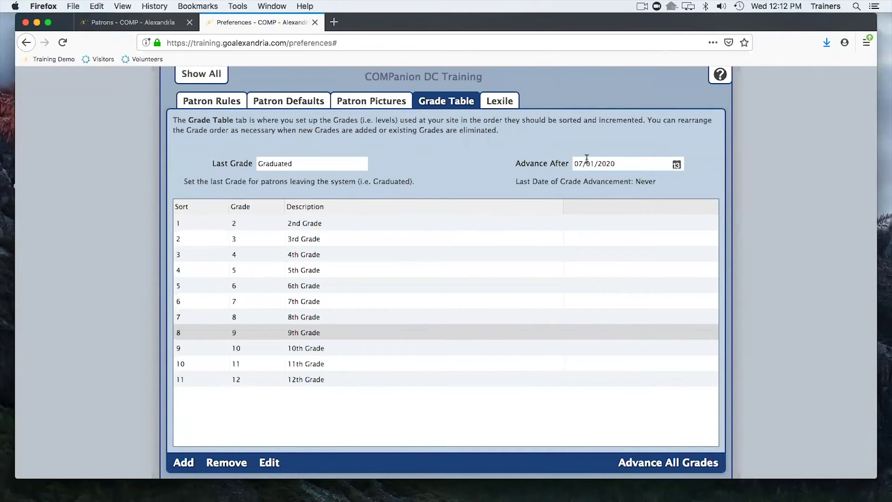
left_click(197, 73)
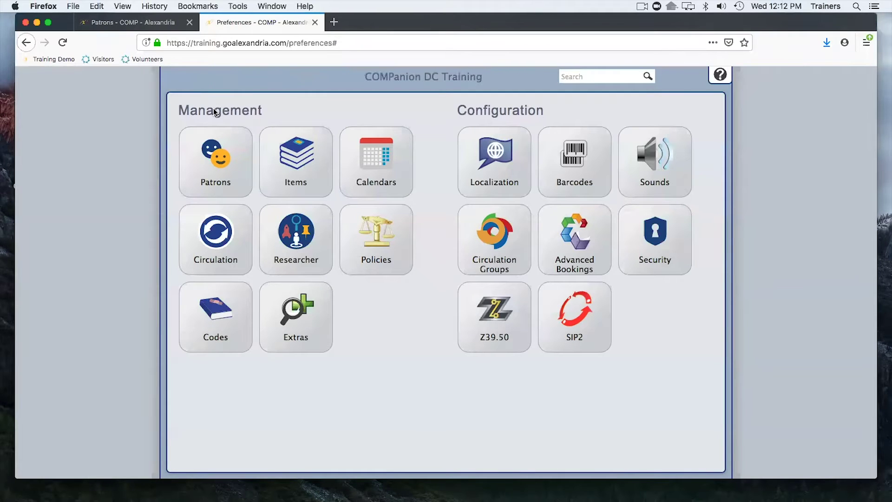
Stop showing copy condition during circulation, then reopen the grade 11 student's circulation screen.
left_click(213, 235)
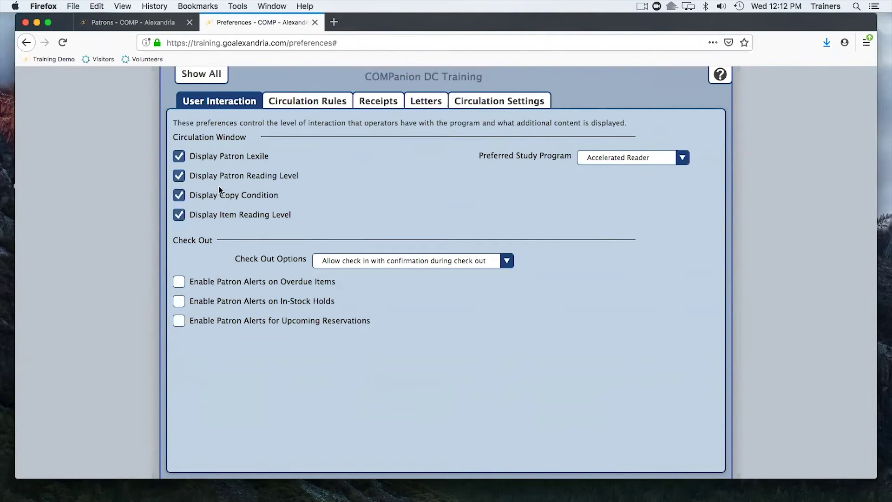
left_click(181, 197)
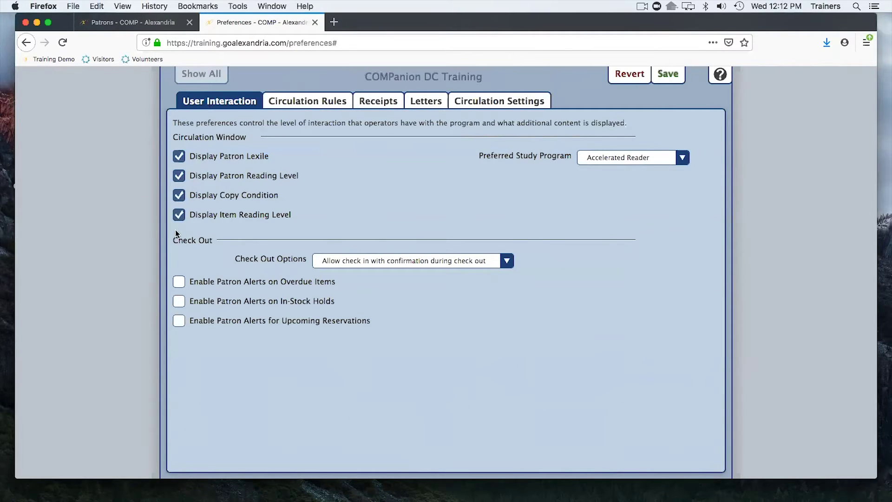
left_click(121, 20)
left_click(171, 94)
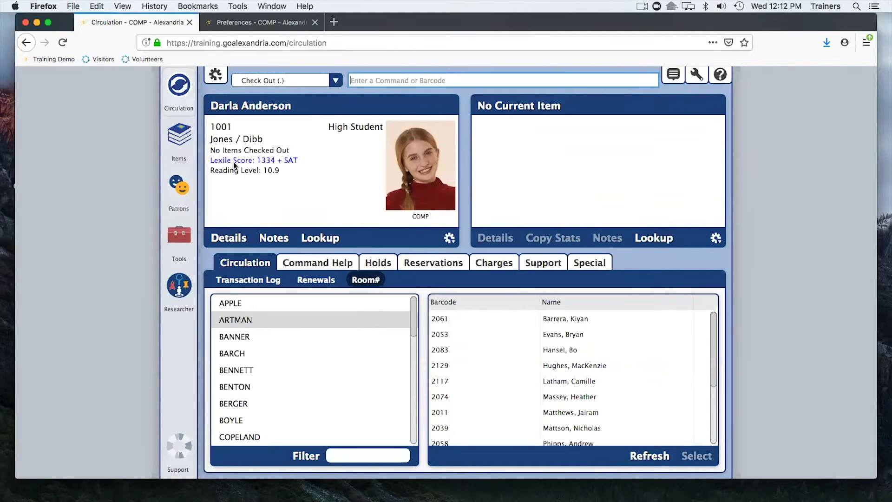
Open and cancel the patron's details, then return through Patrons and Circulation to Preferences.
left_click(231, 238)
left_click(603, 358)
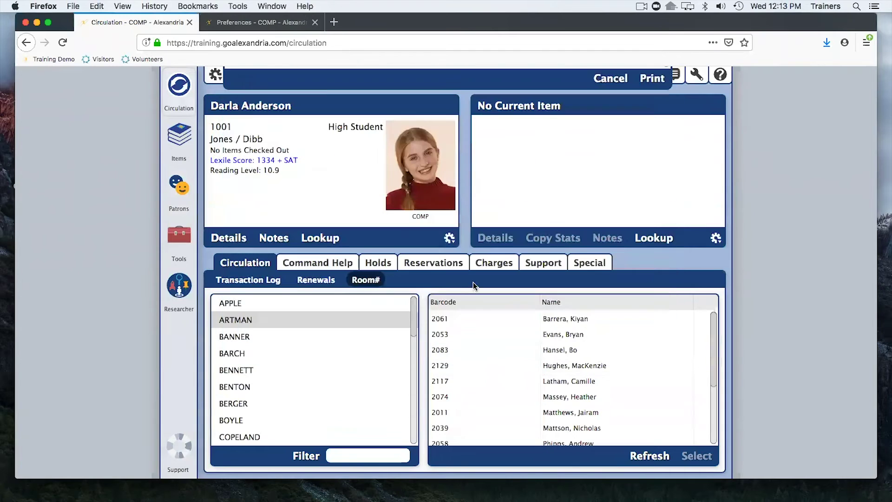
left_click(181, 188)
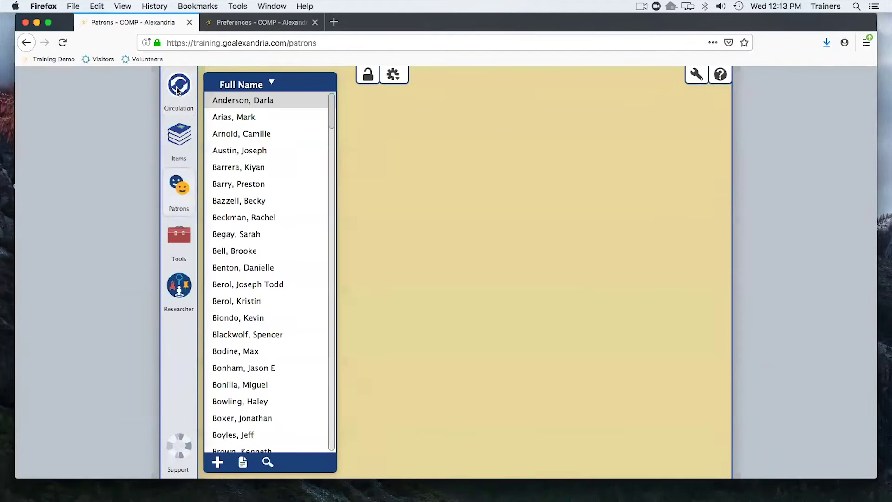
left_click(178, 88)
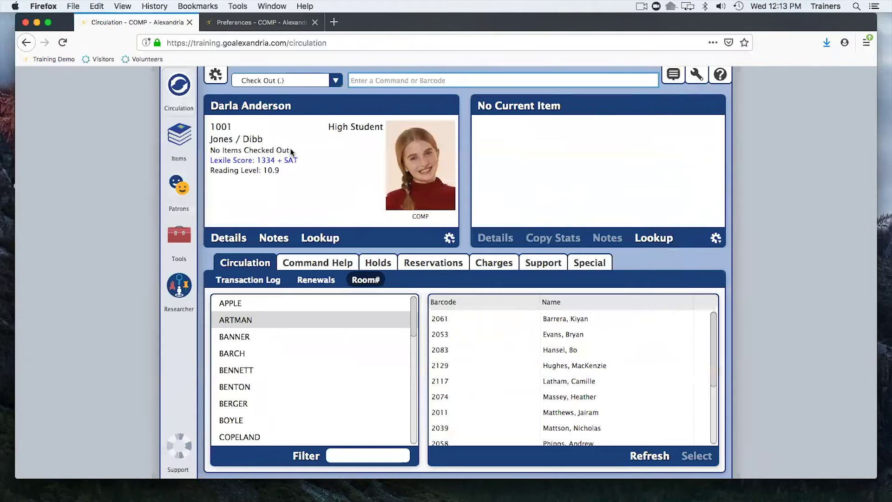
left_click(223, 22)
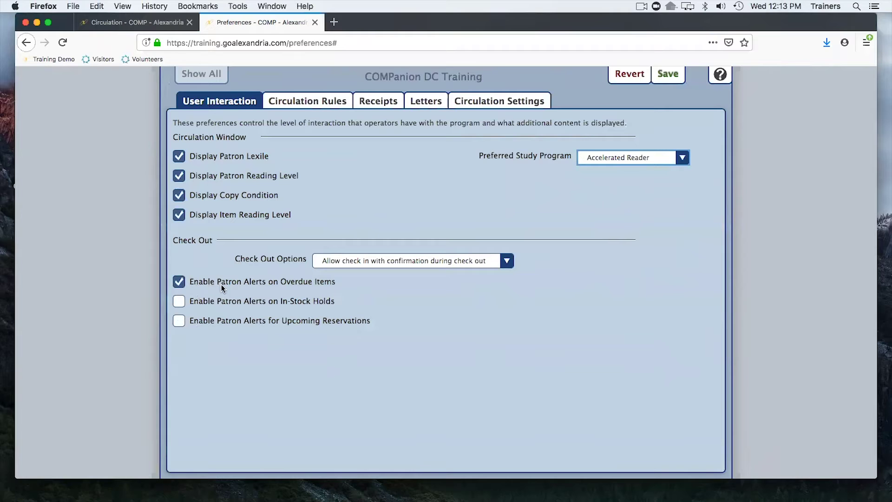
Untick Enable Patron Alerts on Overdue Items, view Circulation Settings, then return to the student's circulation screen.
left_click(255, 279)
left_click(484, 102)
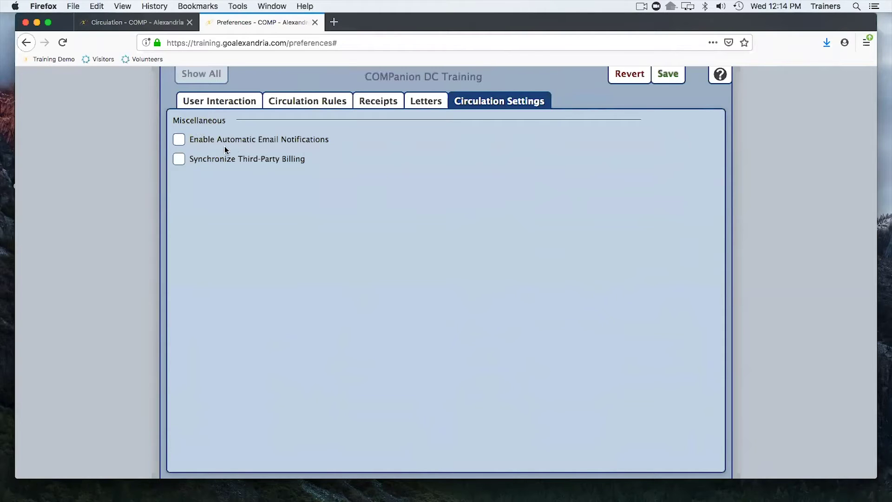
left_click(149, 26)
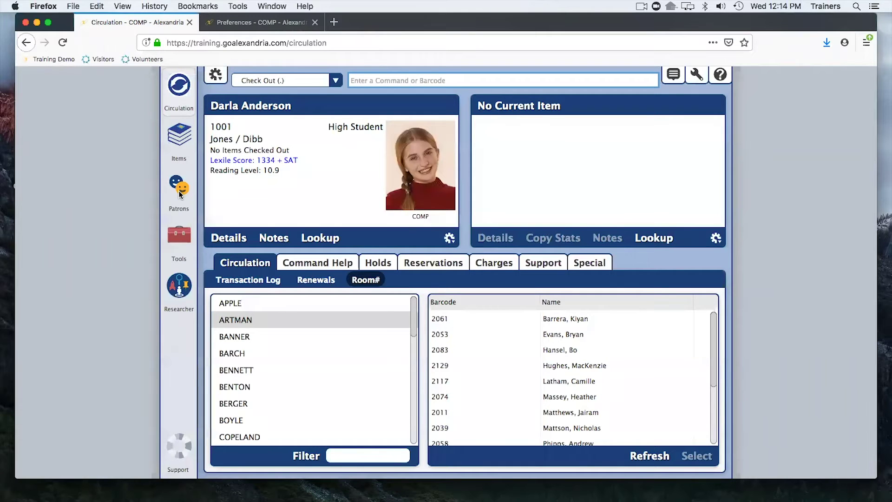
Tick Enable Automatic Email Notifications in Circulation Settings and bring up its Support Center help.
left_click(179, 189)
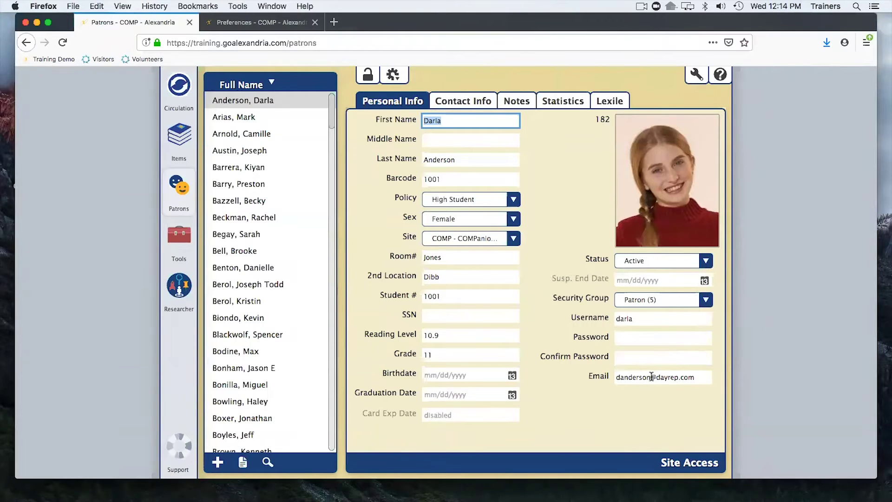
left_click(231, 24)
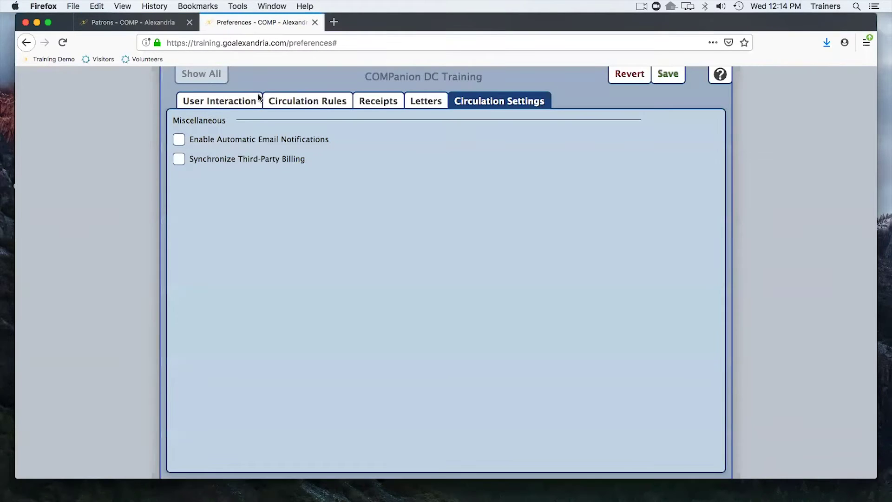
left_click(205, 140)
left_click(719, 79)
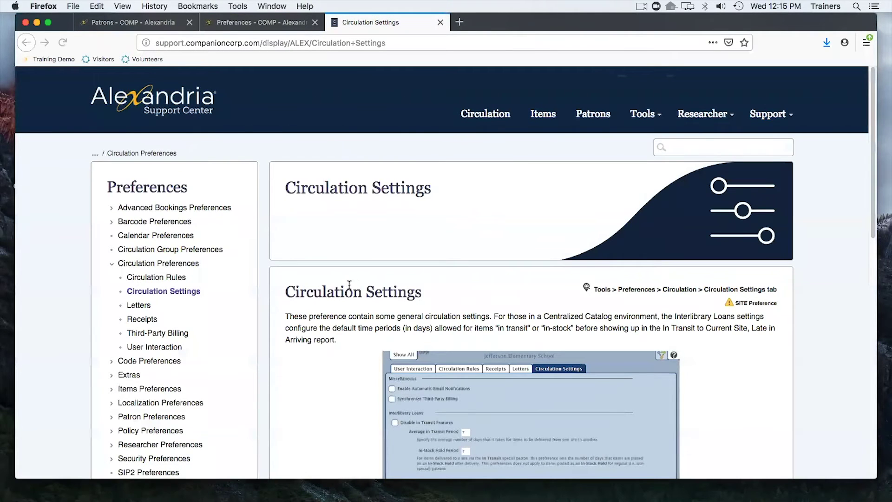
Scroll the help article to Miscellaneous and highlight the events that trigger email notices.
scroll(351, 279, "down", 5)
scroll(350, 285, "down", 4)
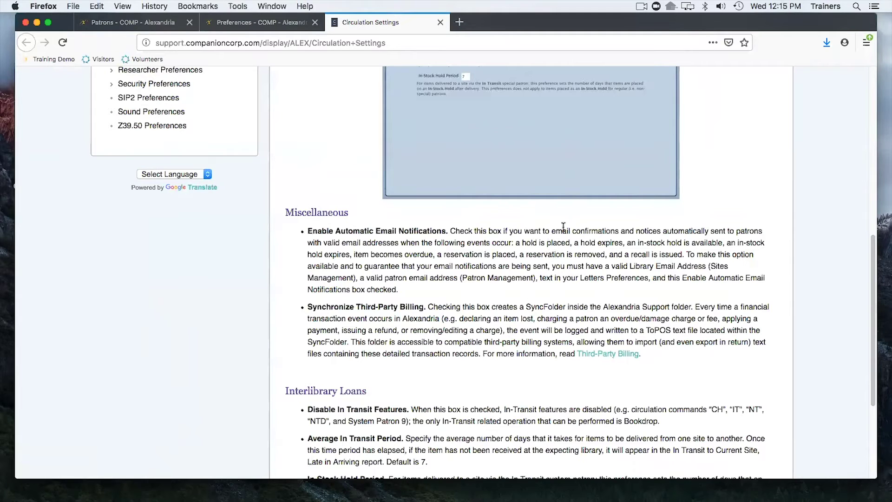
left_click_drag(516, 242, 683, 257)
left_click(657, 268)
left_click_drag(517, 243, 682, 254)
left_click(652, 255)
Close the help article, untick Enable Automatic Email Notifications, and open the Policies preferences.
left_click(440, 22)
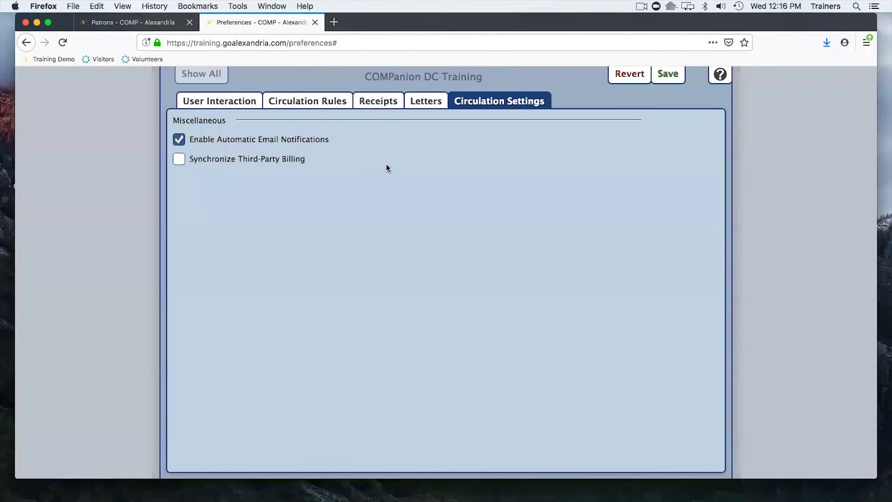
left_click(625, 74)
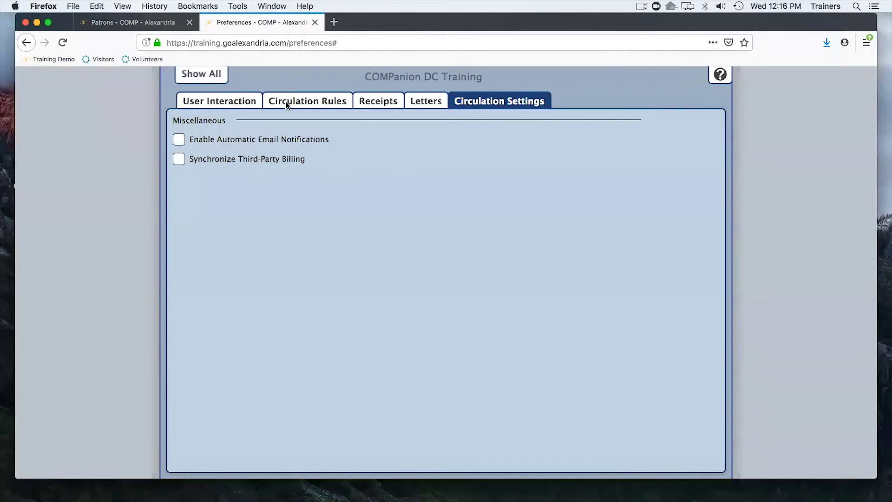
left_click(215, 75)
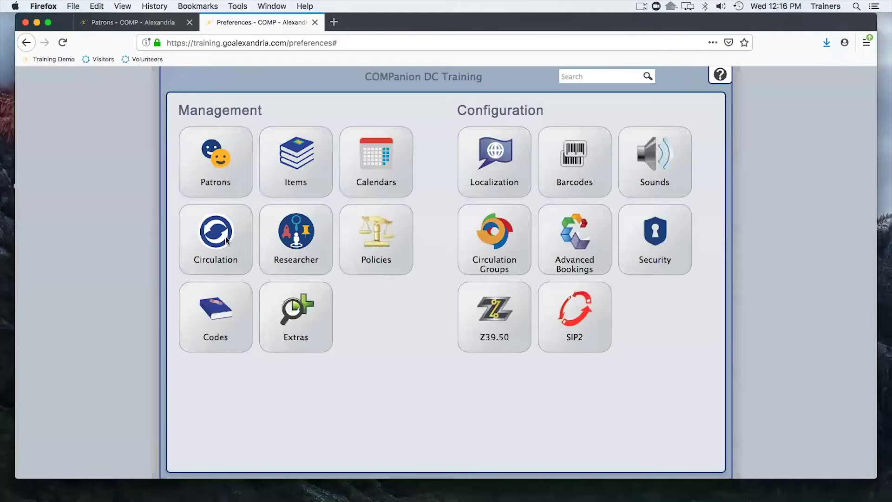
left_click(391, 242)
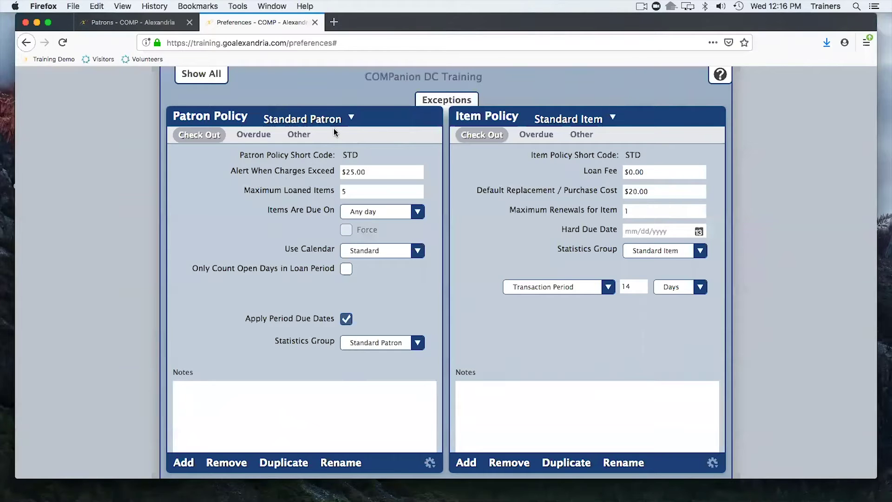
Choose High Student in the Patron Policy dropdown to show its HIGH code and 10-item limit.
left_click(345, 118)
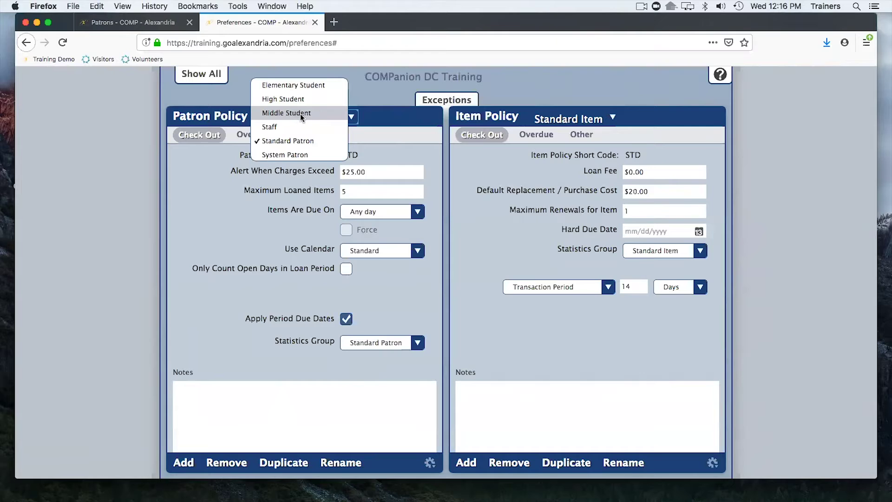
left_click(203, 173)
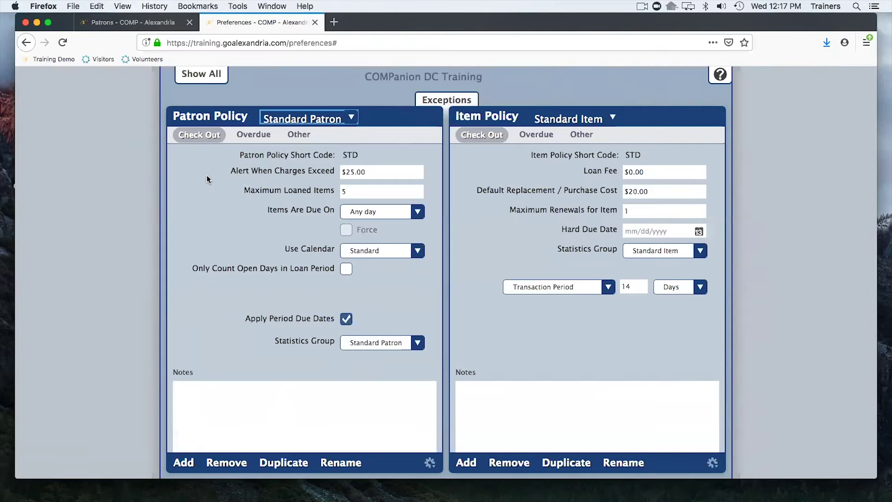
left_click(348, 119)
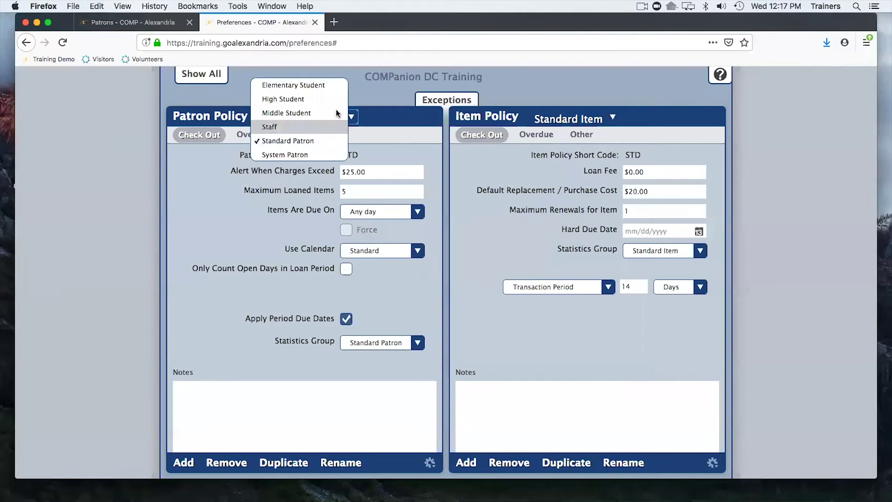
left_click(292, 100)
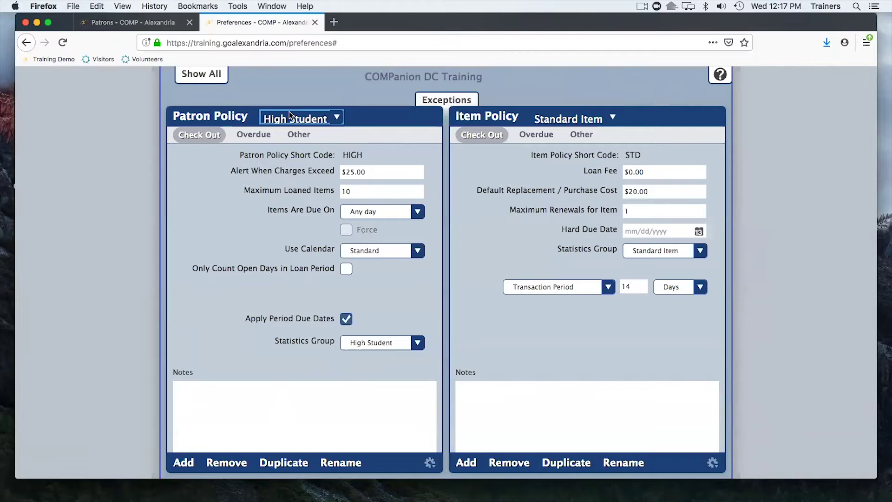
left_click(337, 119)
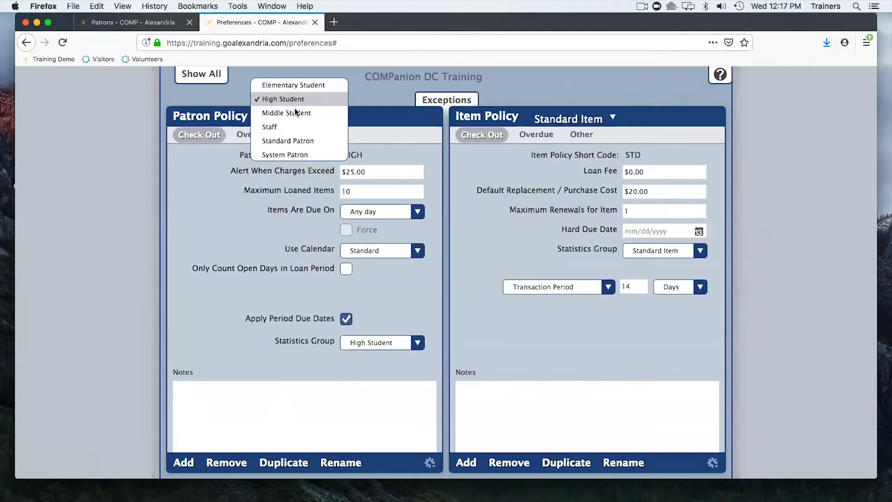
left_click(362, 101)
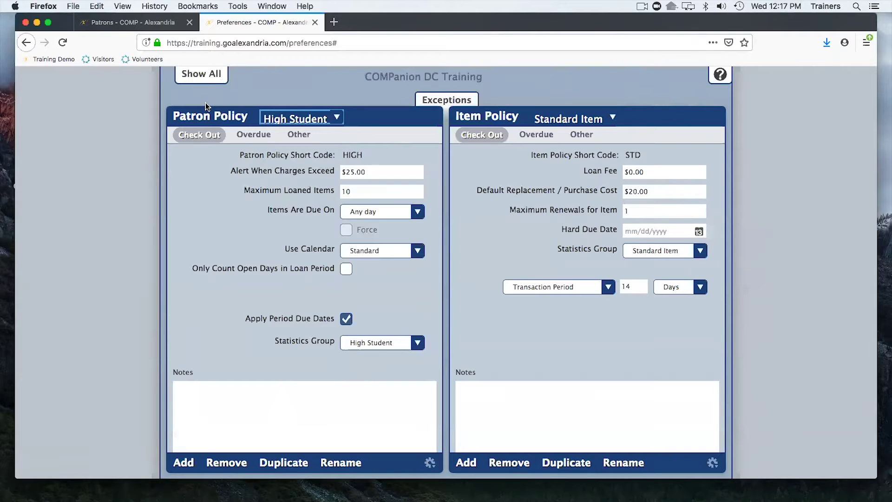
left_click_drag(193, 43, 242, 43)
left_click(242, 43)
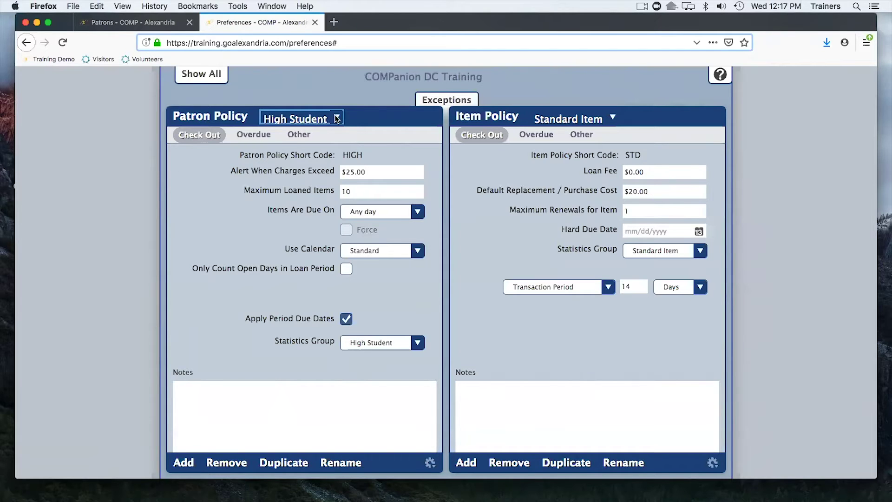
left_click(308, 119)
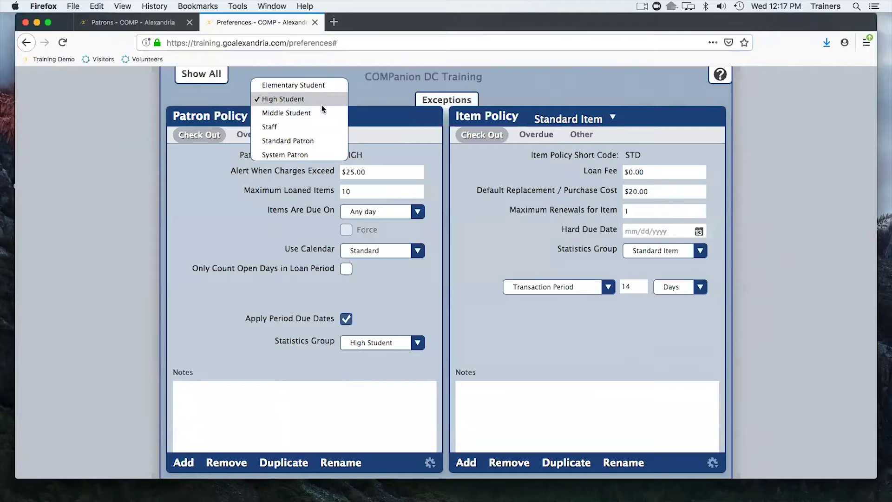
left_click(182, 222)
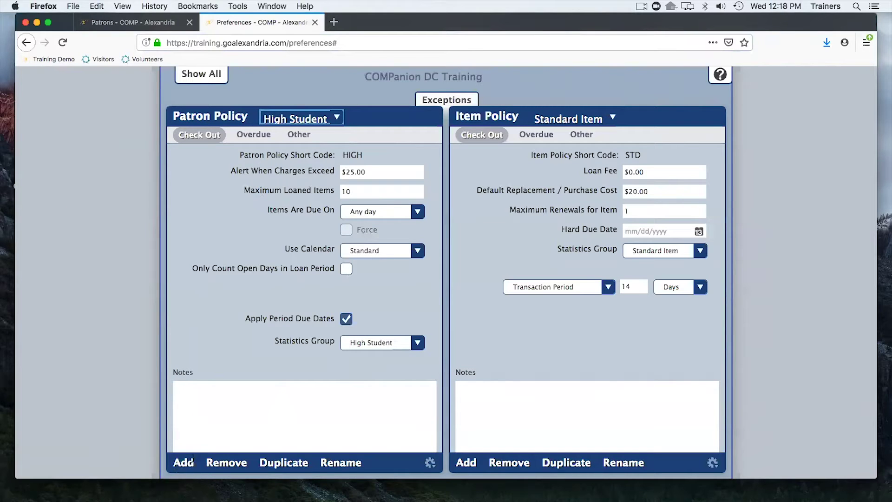
Add a new patron policy named Upper Grades with short code UPG.
left_click(184, 462)
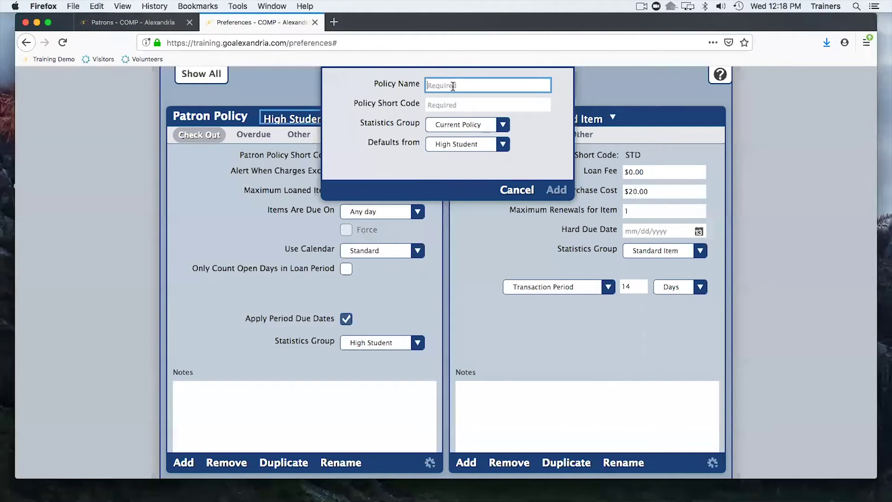
type("Upper Grades")
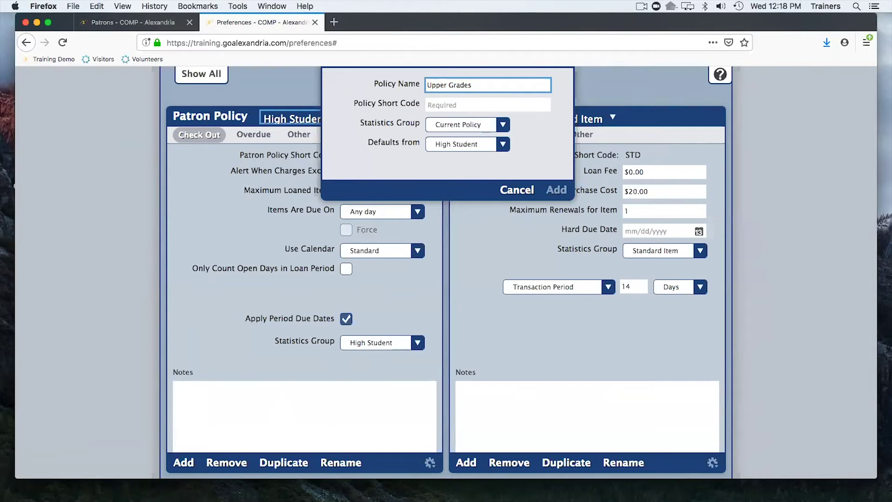
key("Tab")
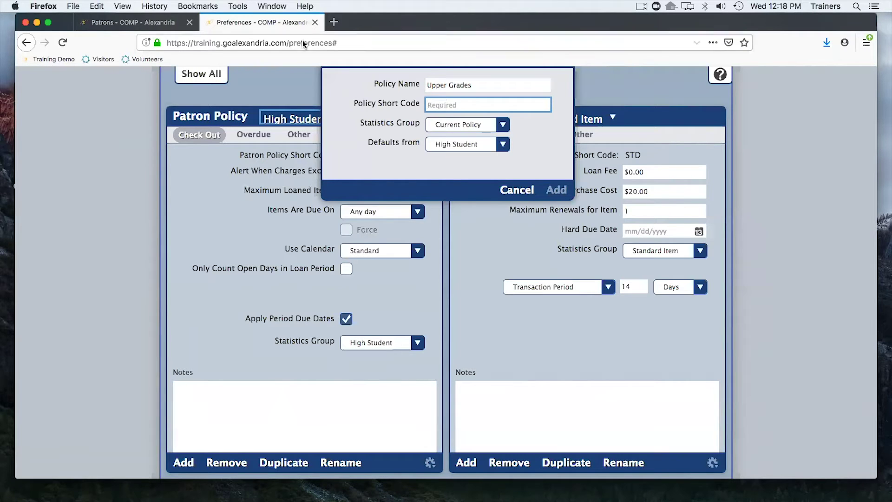
left_click(155, 23)
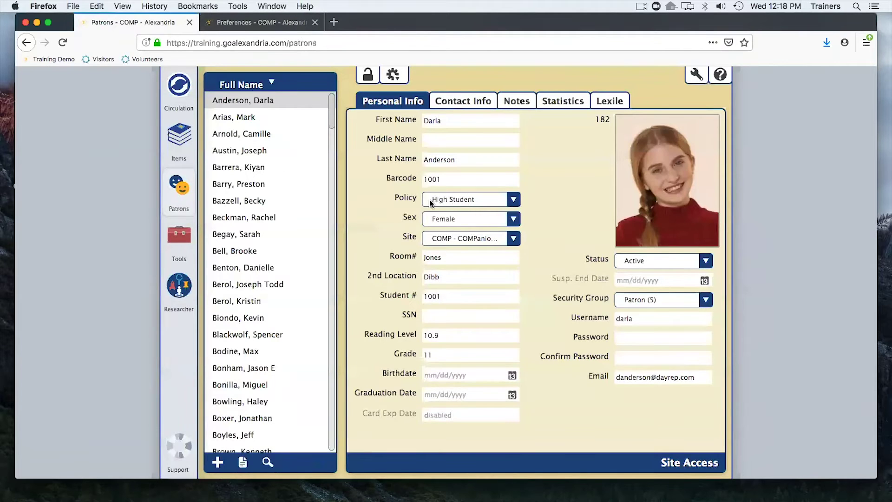
left_click(258, 22)
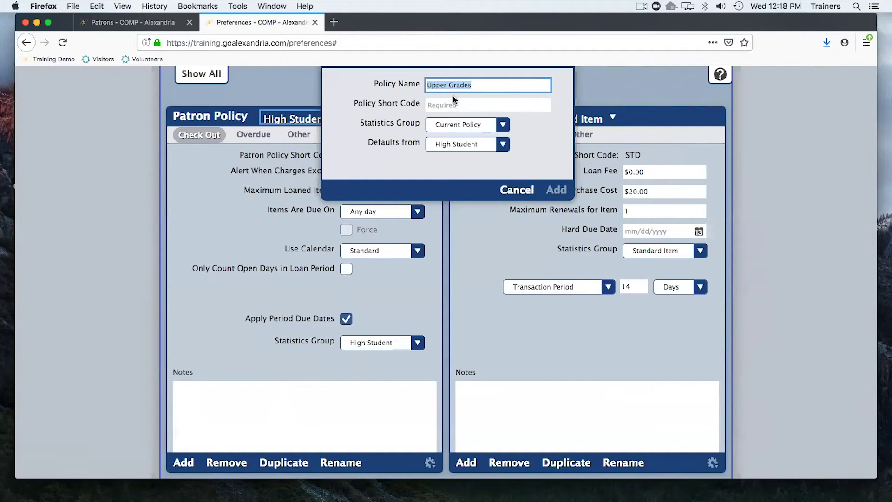
left_click(454, 104)
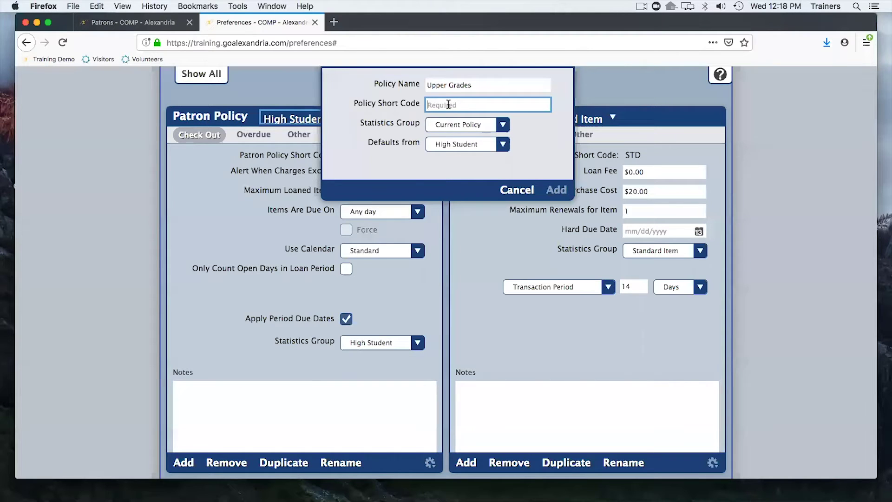
type("UPG")
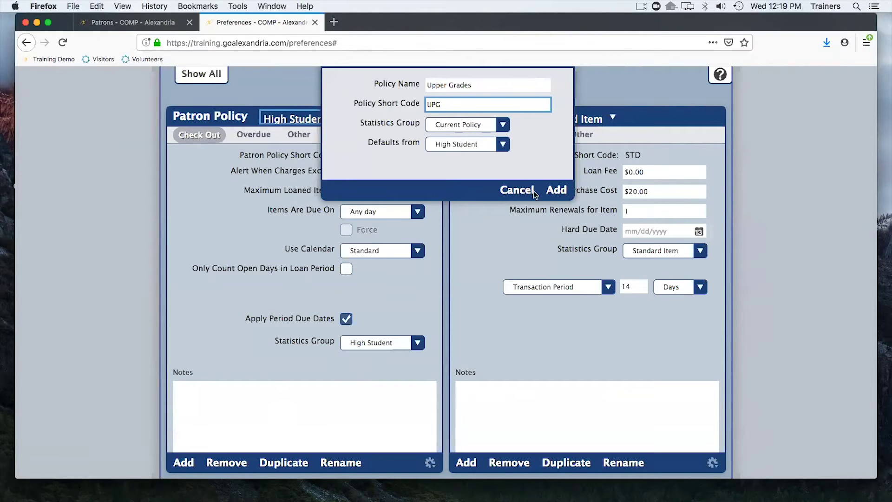
left_click(557, 191)
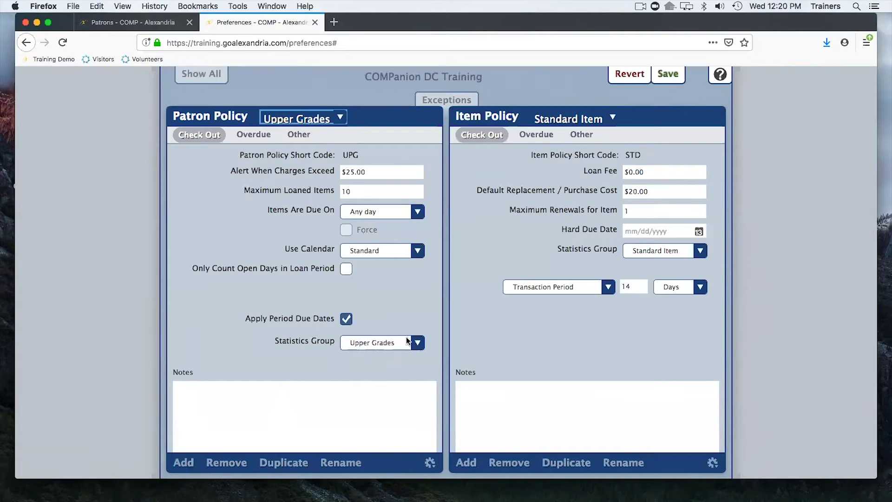
Keep Upper Grades as the policy's statistics group, then revert the unsaved policy changes.
left_click(416, 345)
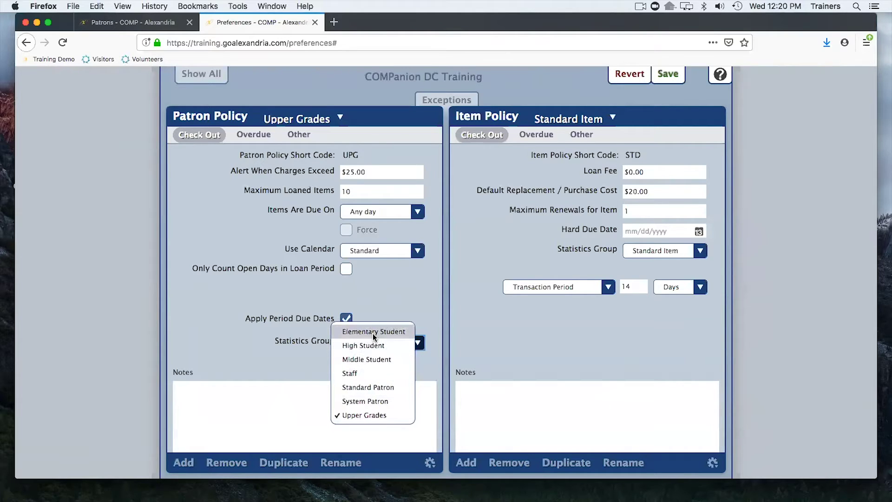
left_click(400, 300)
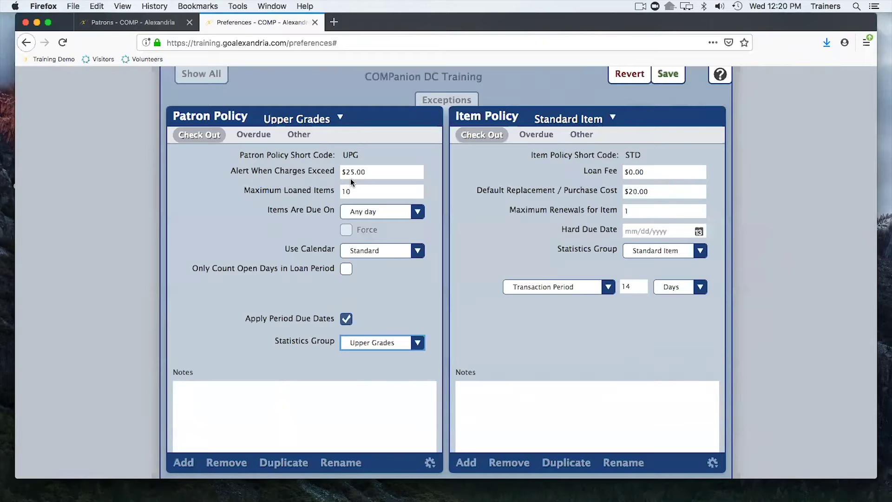
left_click(635, 74)
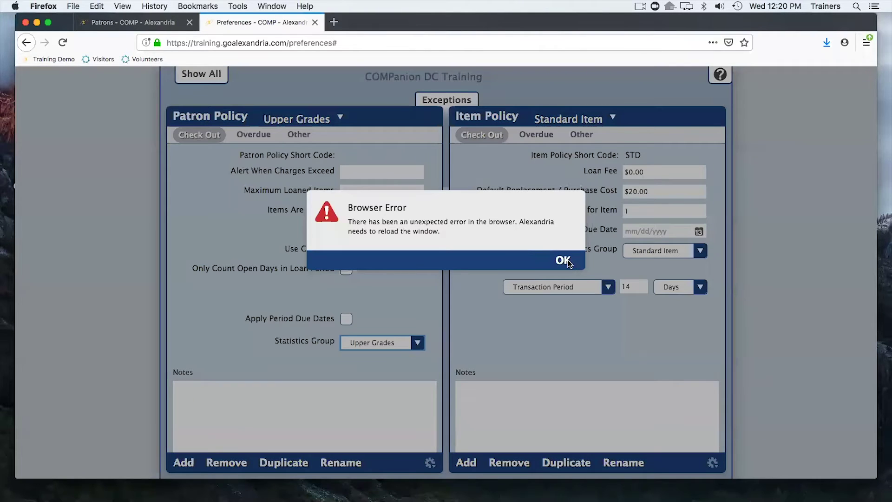
Acknowledge the Browser Error reload and log back in with the demo credentials.
left_click(567, 260)
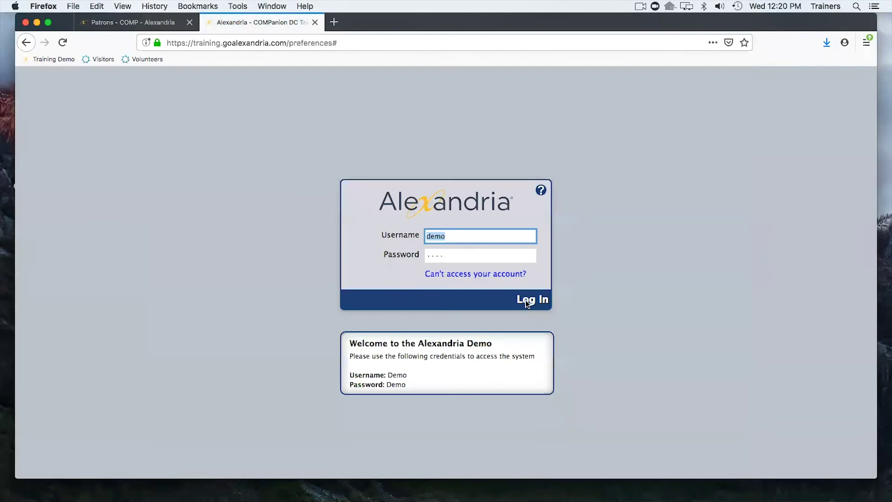
left_click(526, 300)
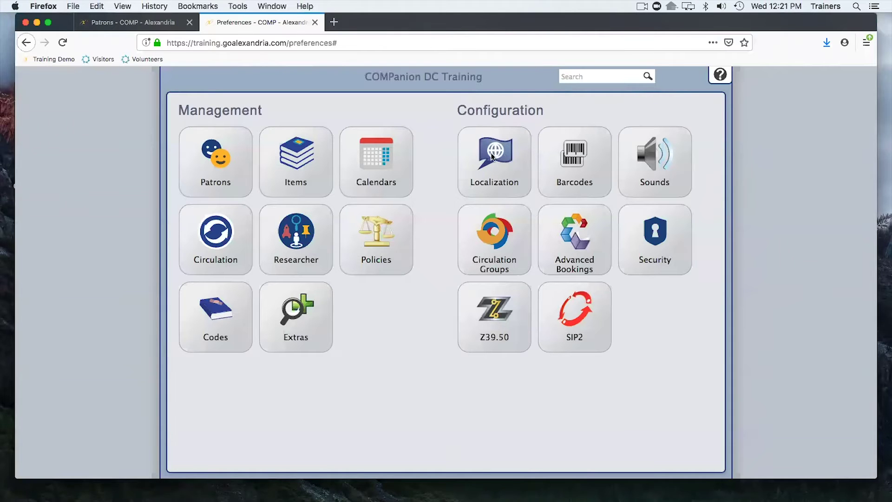
Open Localization's Terminology settings and select the Room# term for the patron Location field.
left_click(487, 154)
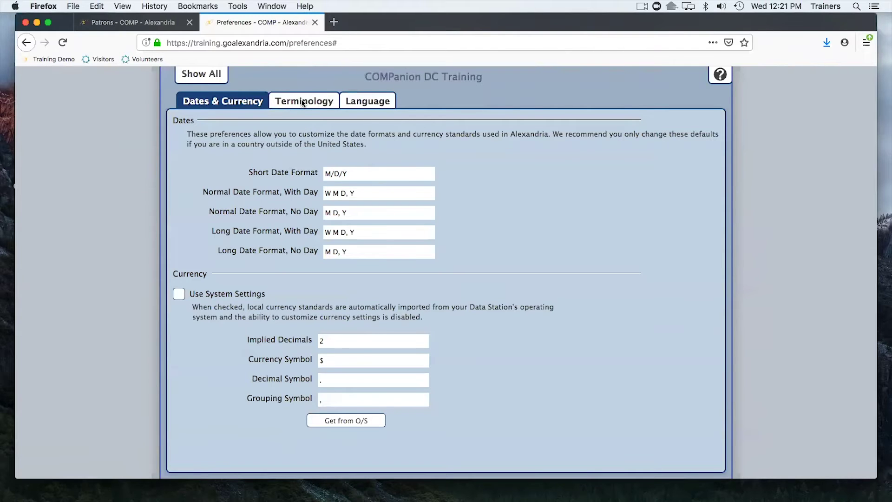
left_click(301, 101)
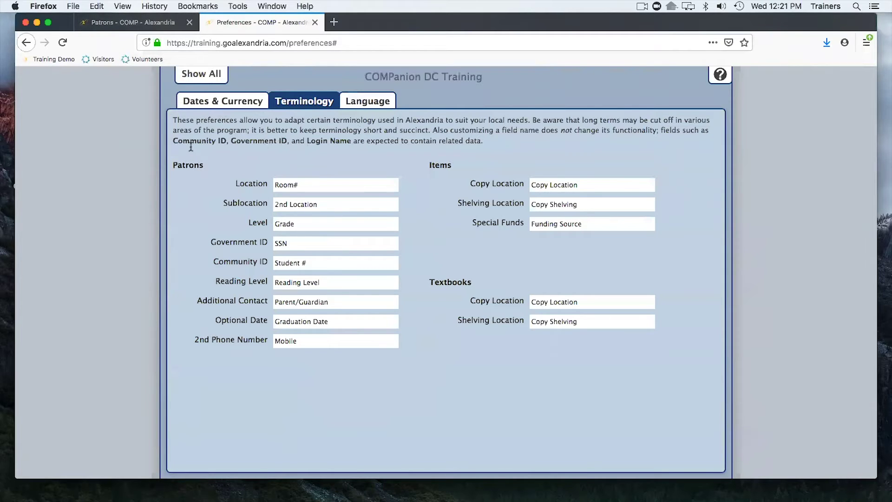
left_click_drag(300, 185, 263, 182)
Rename the patron Location term from Room# to Homeroom and save the change.
left_click(314, 184)
type("Homeroom")
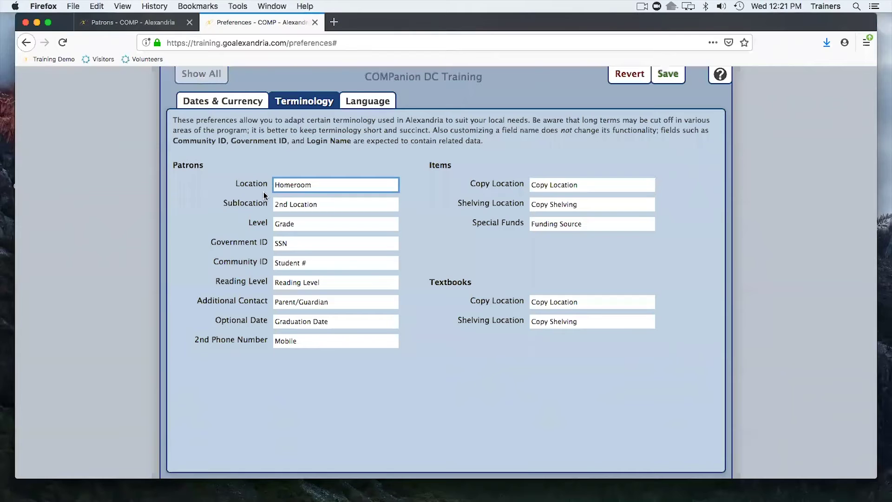
left_click(149, 23)
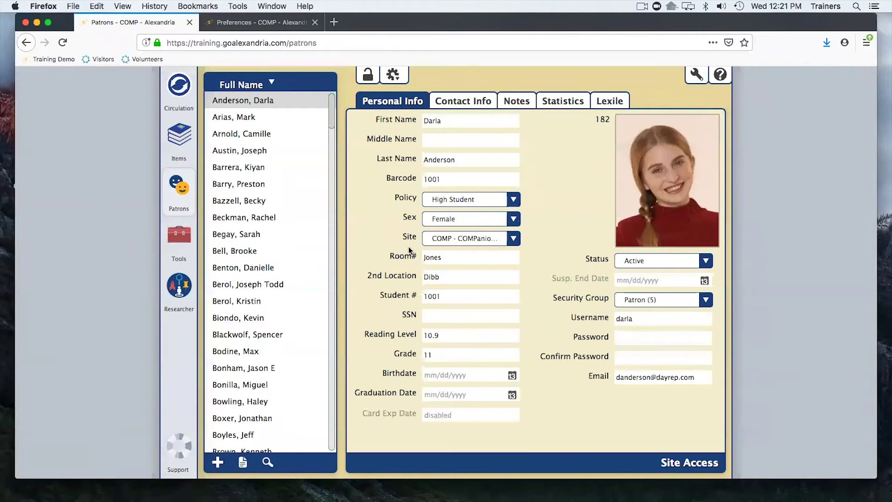
left_click(265, 24)
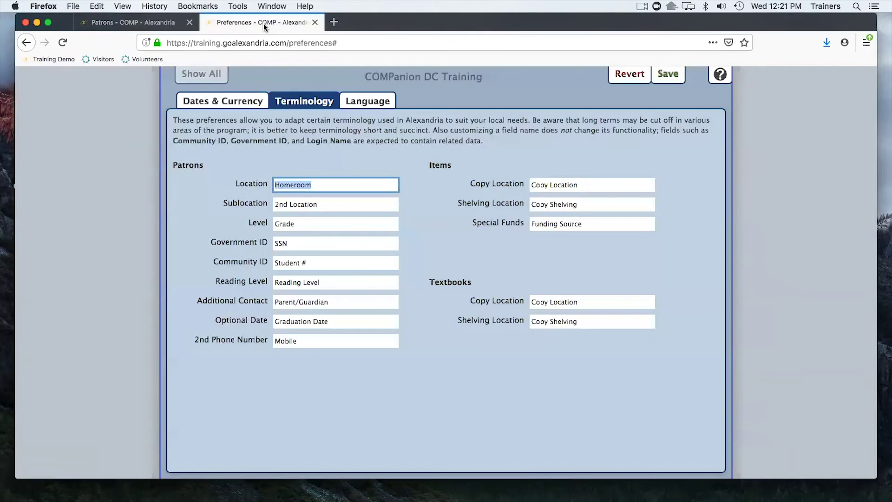
left_click(671, 76)
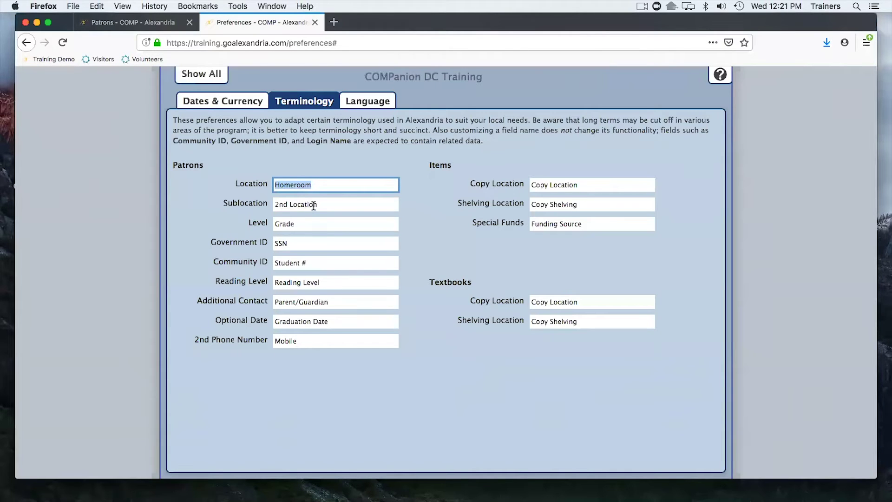
Reload the Patrons page, log back in, and load the first patron's record.
left_click(144, 24)
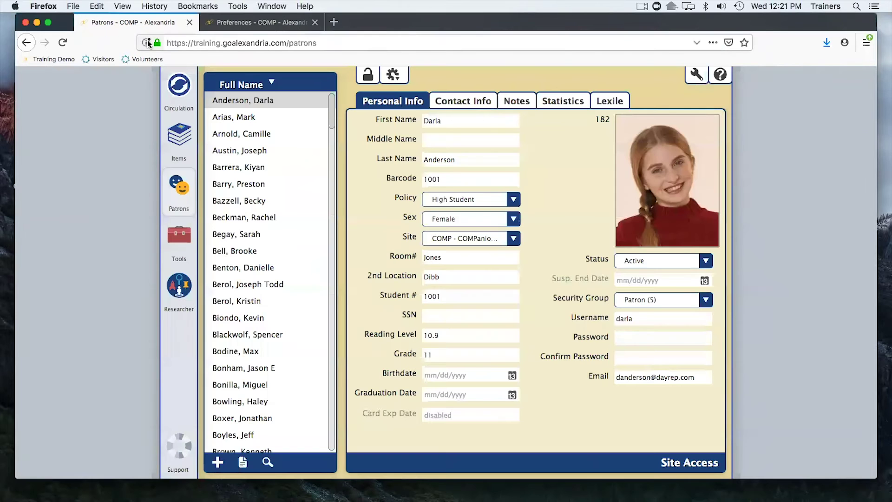
left_click(63, 42)
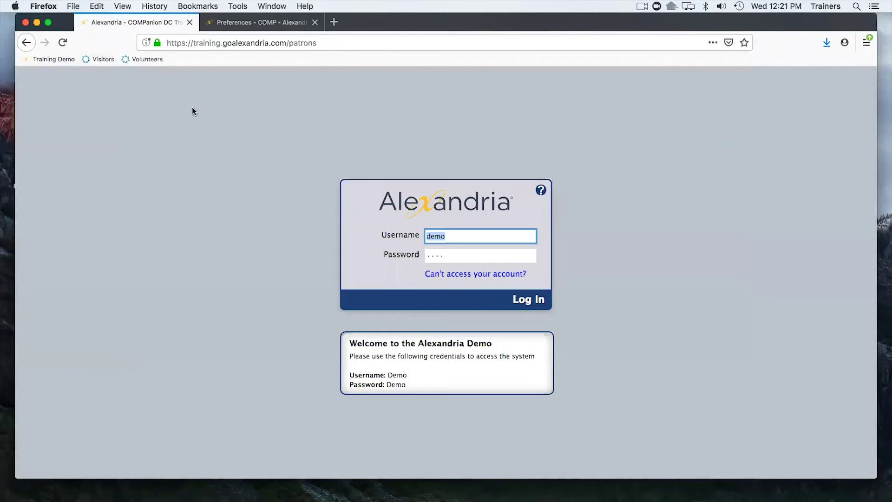
left_click(529, 300)
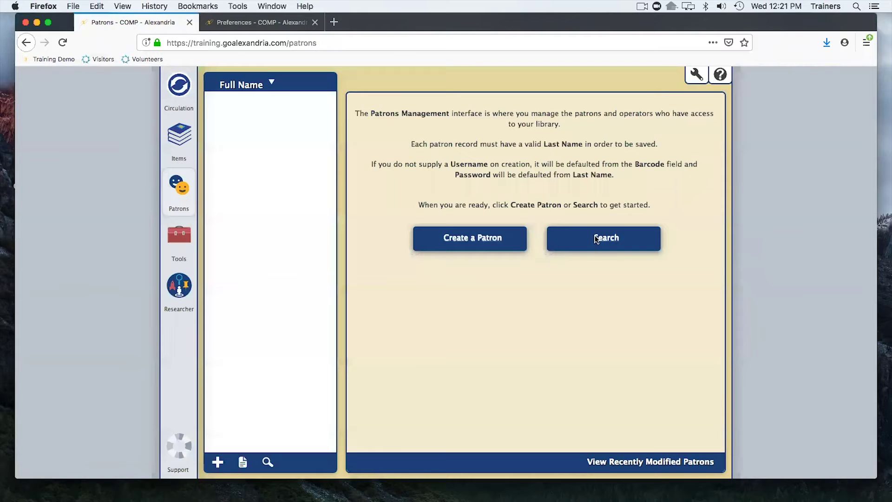
left_click(595, 238)
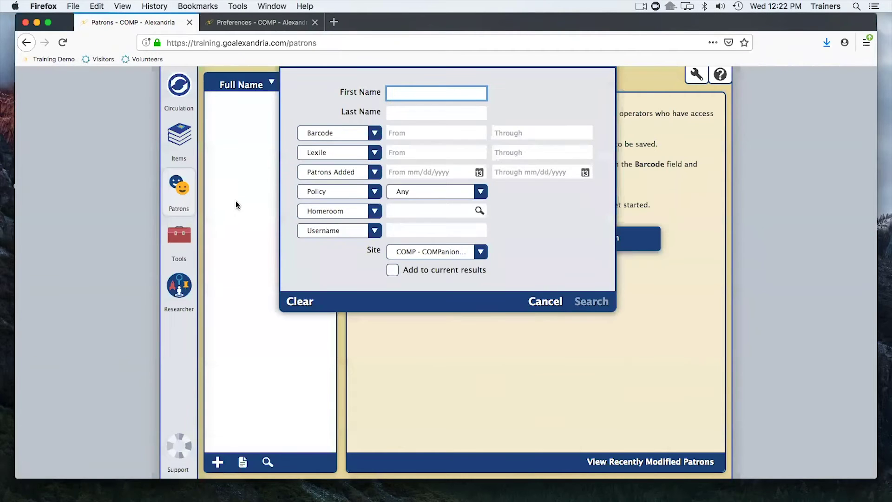
key("Return")
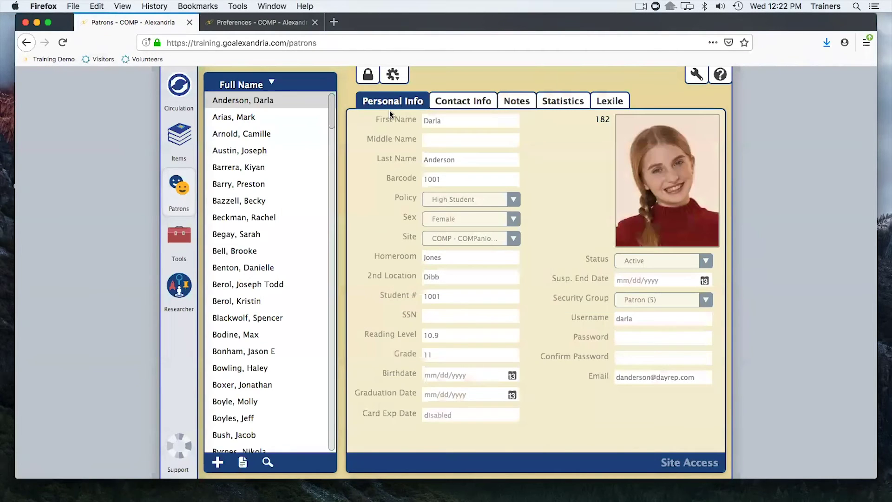
Unlock the patron record for editing and return to the Terminology preferences.
left_click(368, 76)
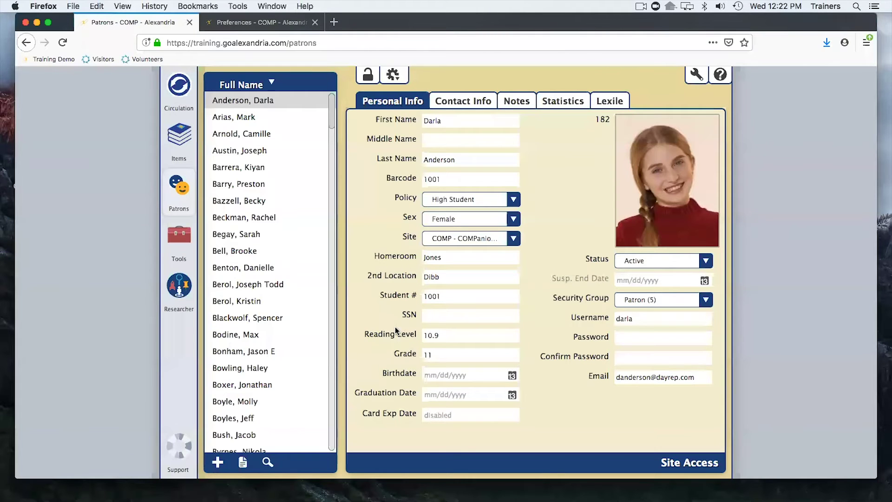
left_click(240, 21)
left_click(241, 23)
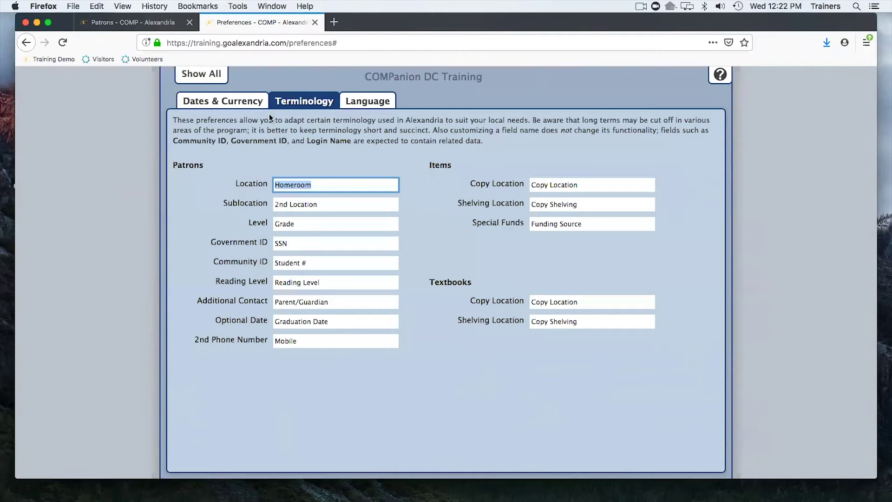
Open Security Groups preferences, confirm the patron belongs to Patron (5), and view that group's permissions.
left_click(209, 74)
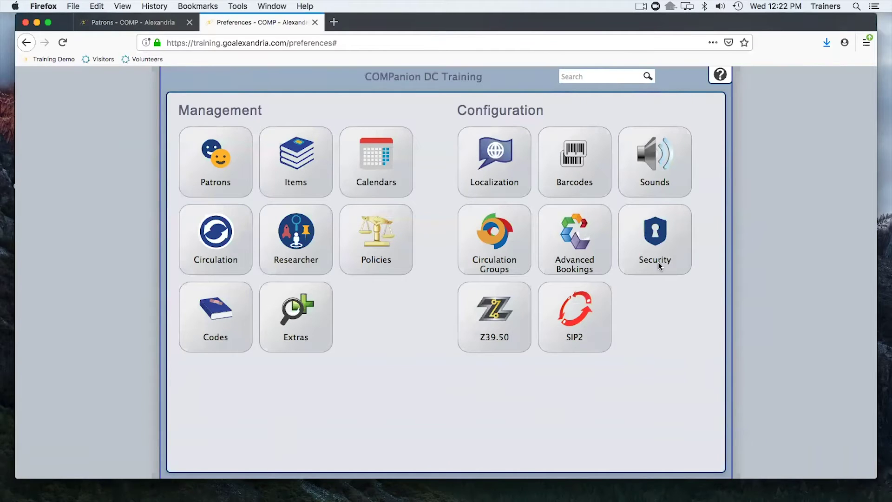
left_click(650, 239)
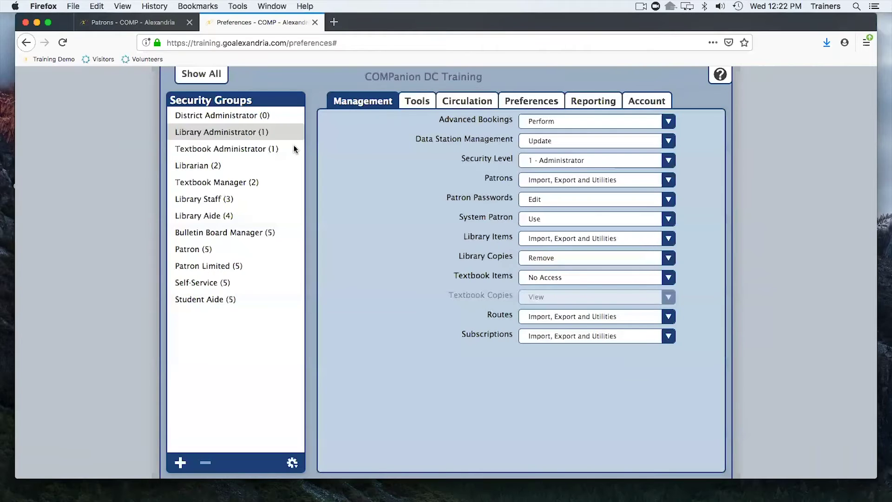
left_click(120, 22)
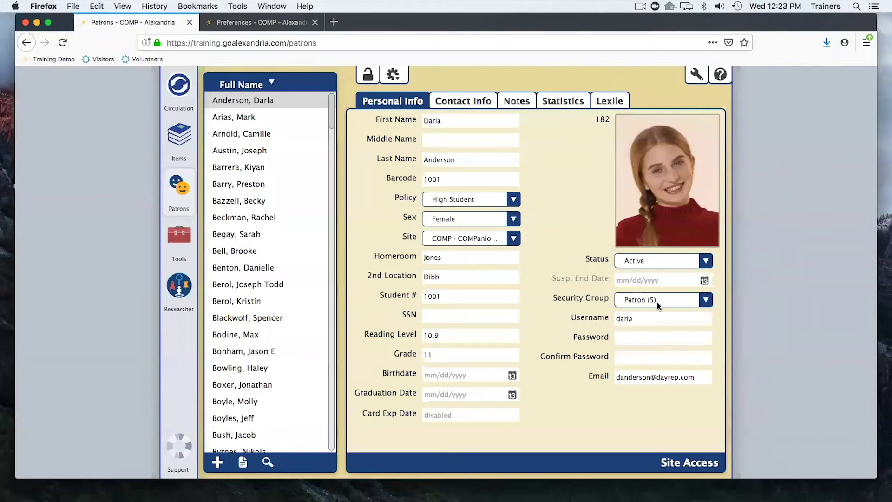
left_click(256, 23)
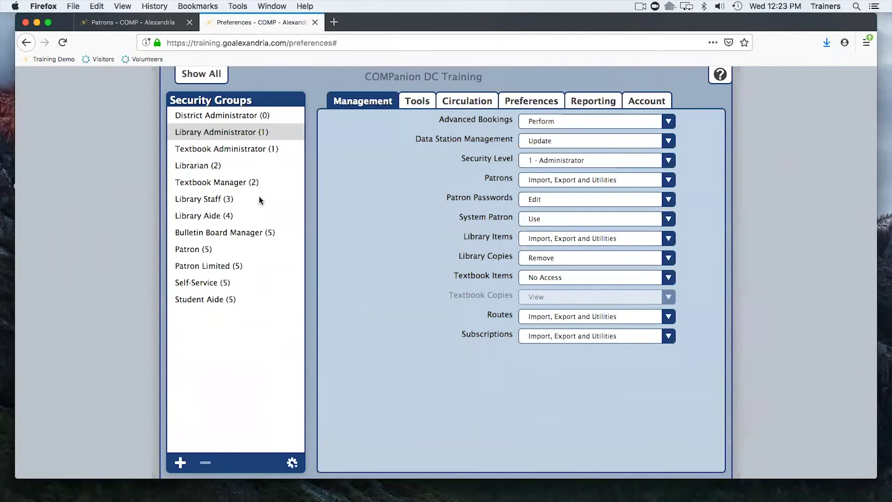
left_click(195, 250)
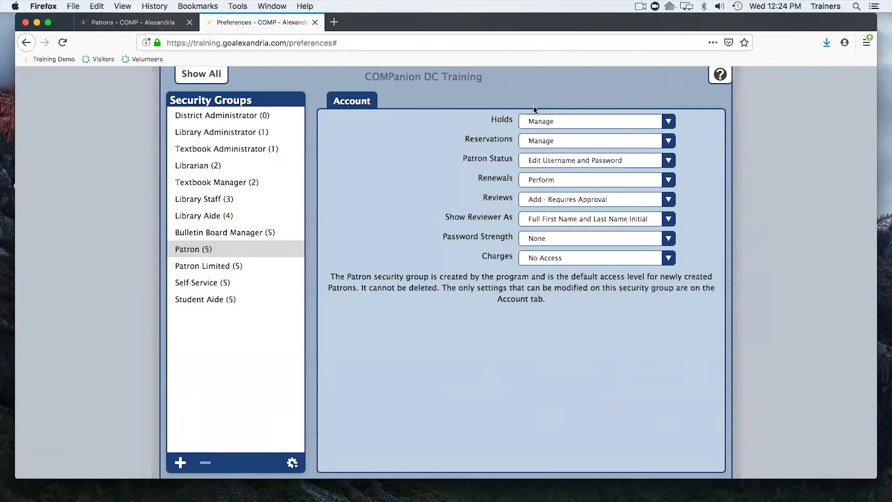
Try View for the Patron (5) group's Holds permission, then restore it to Manage.
left_click(535, 121)
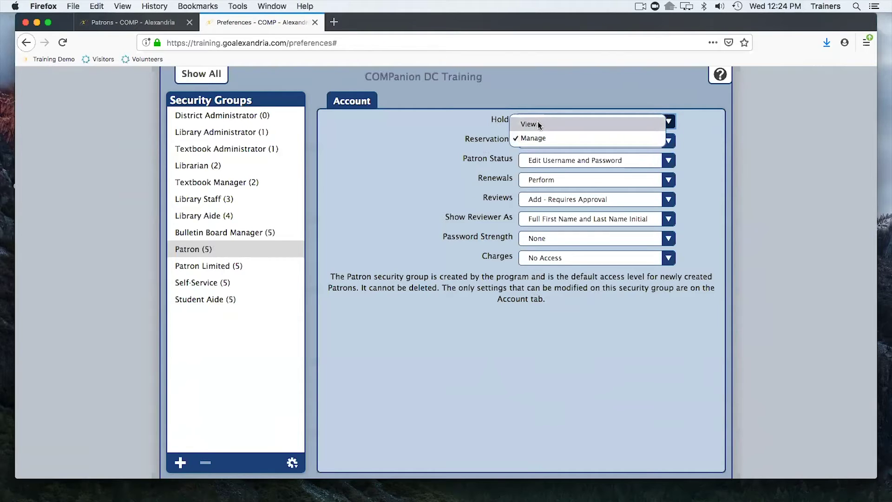
left_click(542, 124)
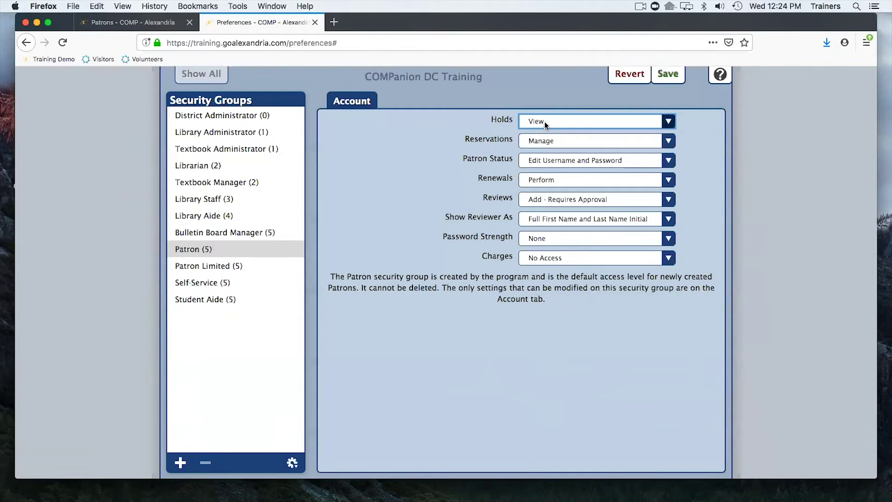
left_click(545, 122)
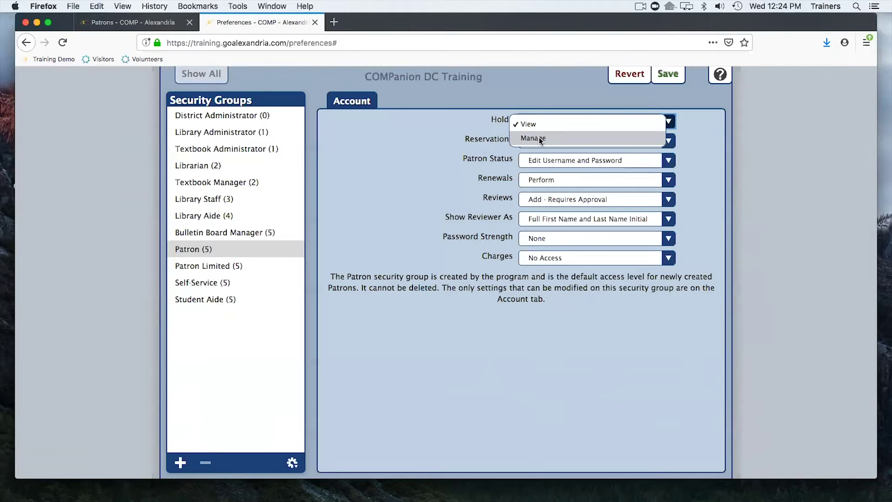
left_click(541, 138)
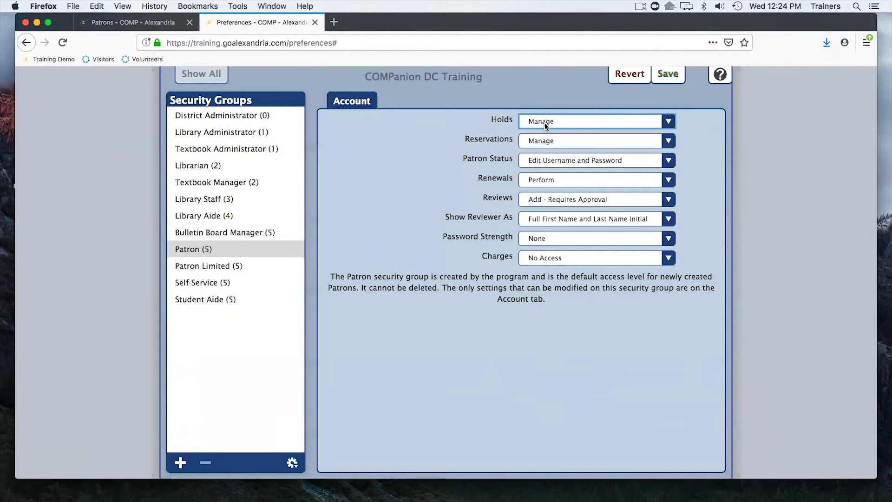
left_click(543, 122)
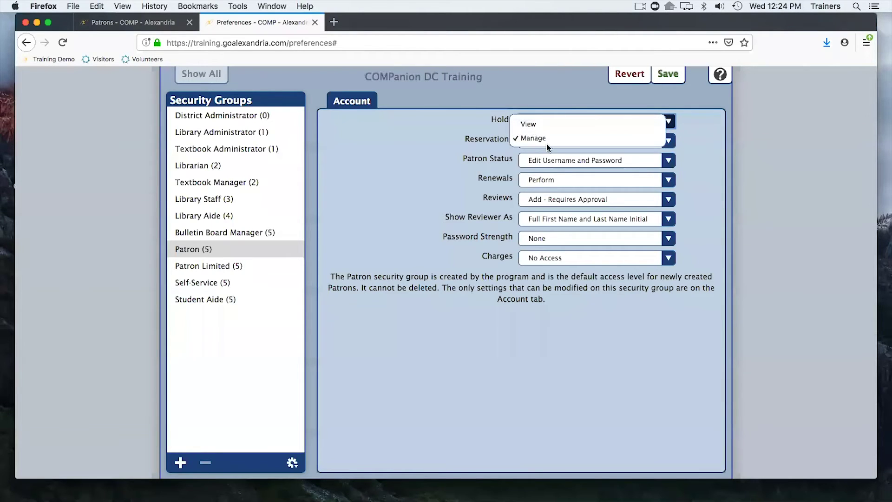
left_click(478, 131)
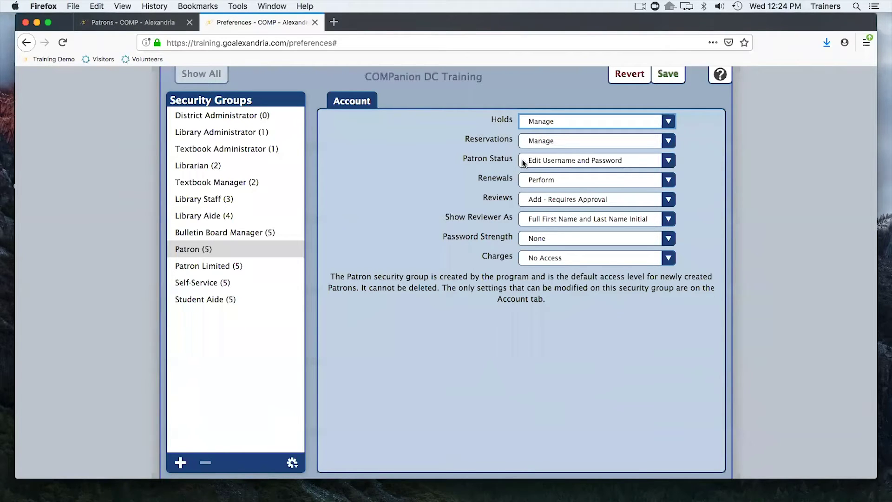
left_click(545, 163)
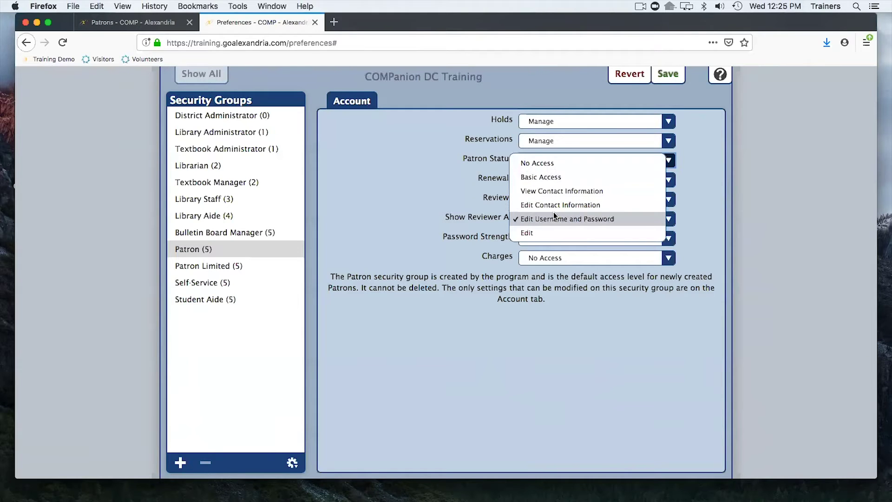
Keep Patron Status on Edit Username and Password and Renewals on Perform, then return to the patron record.
left_click(453, 201)
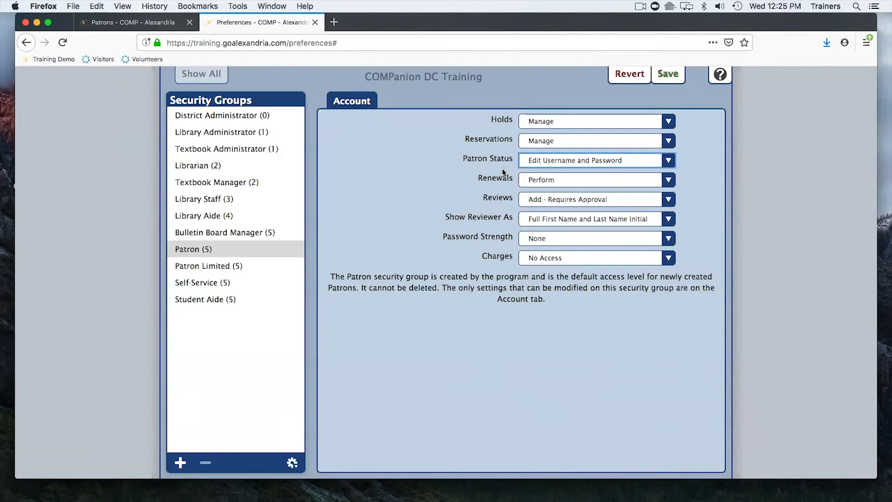
left_click(539, 179)
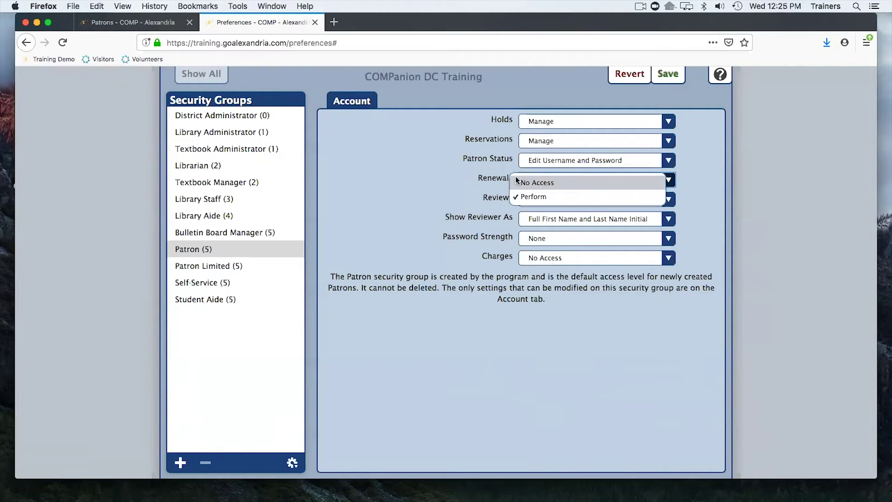
left_click(463, 193)
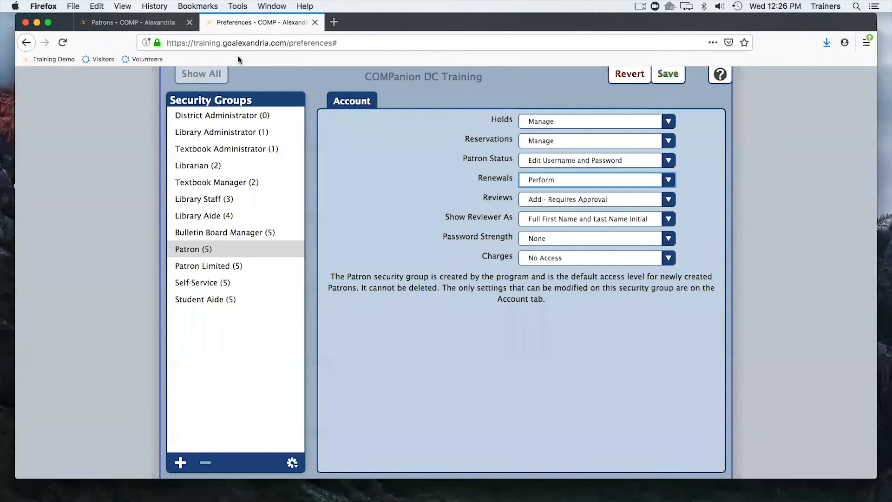
left_click(141, 24)
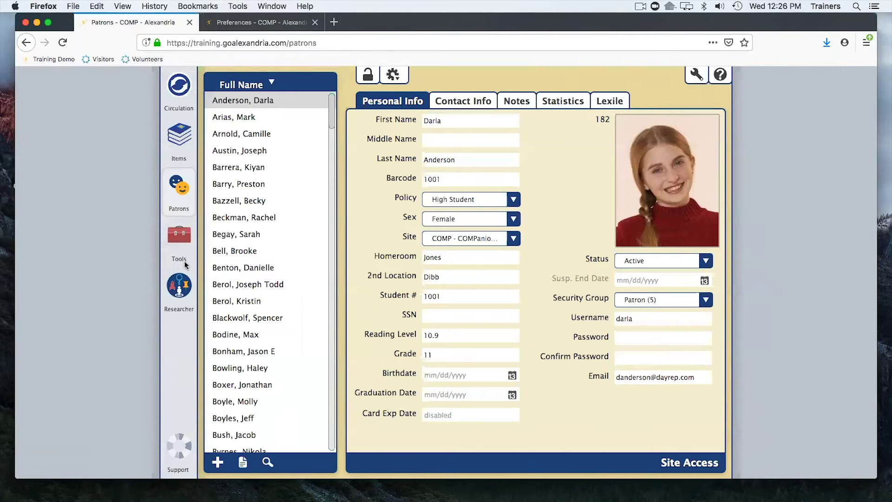
Go from the Researcher home page to the Patron Status login page.
left_click(179, 292)
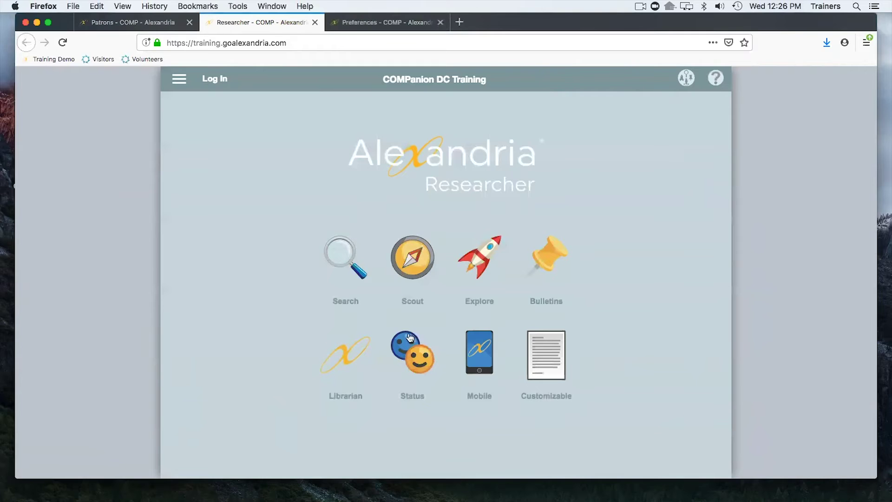
left_click(416, 358)
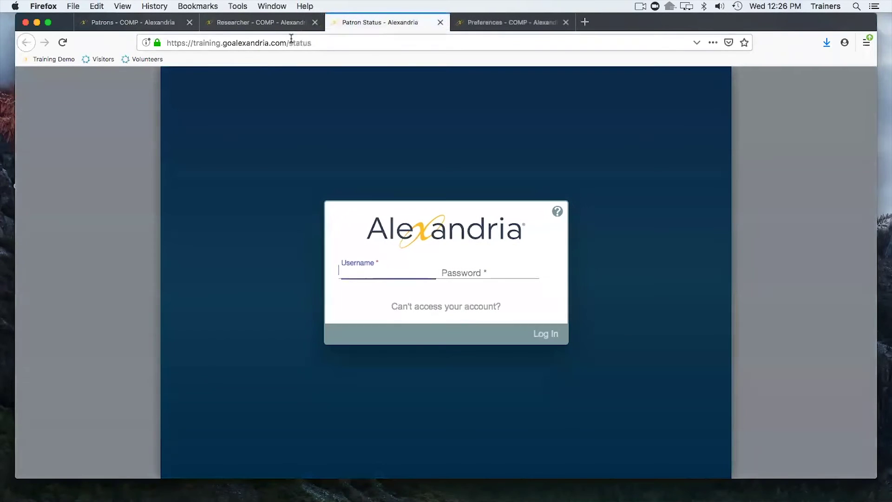
left_click_drag(287, 43, 321, 43)
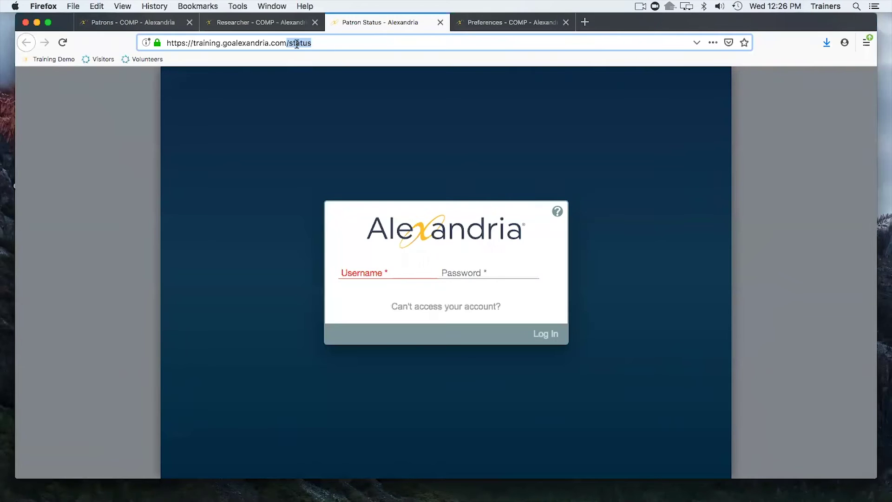
Log in with the patron's username and password, choosing Never Save for the browser login.
left_click(379, 266)
type("darla")
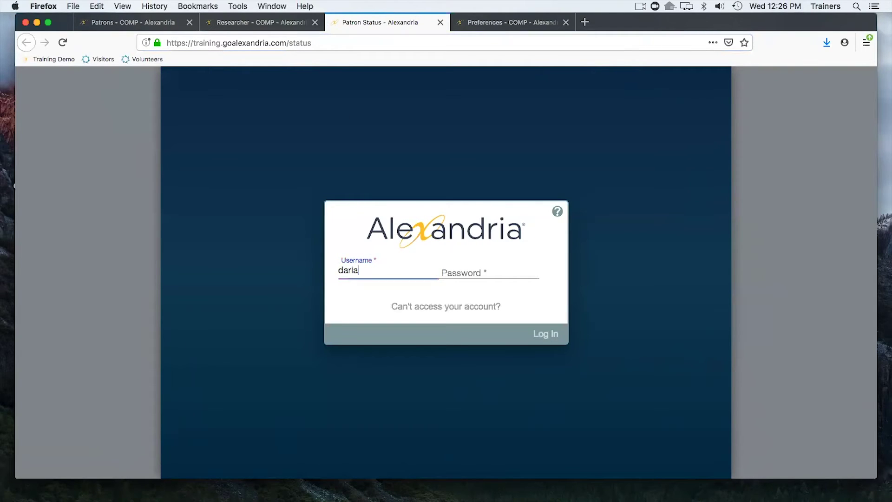
key("Tab")
type("•••")
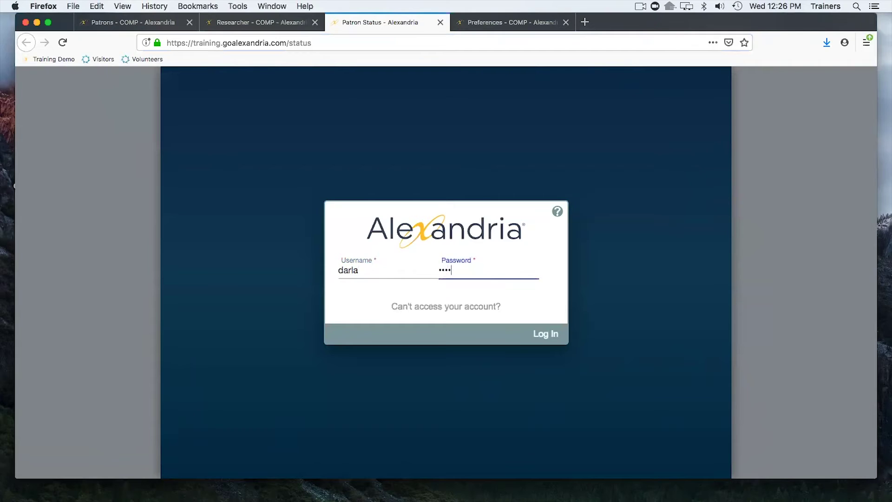
type("••")
key("Return")
left_click(230, 150)
left_click(212, 167)
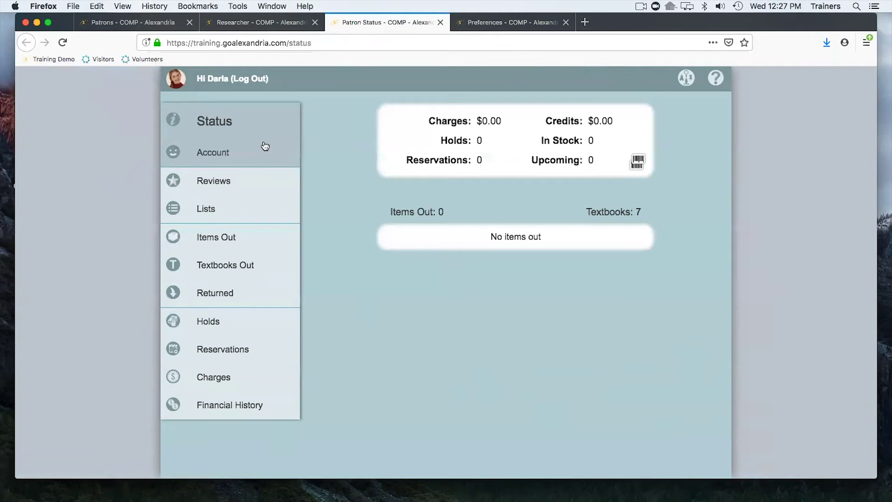
View the patron's Account details, cancel the unlock password prompt, then check her empty Holds page.
left_click(254, 155)
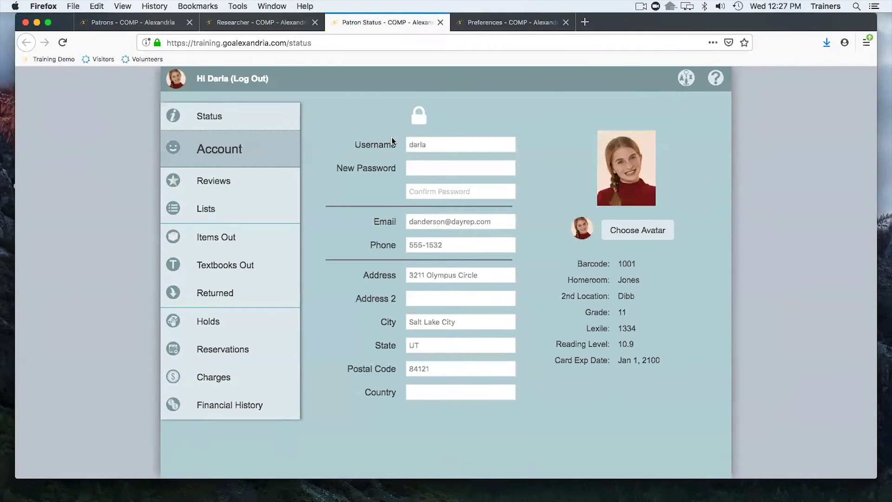
left_click(416, 115)
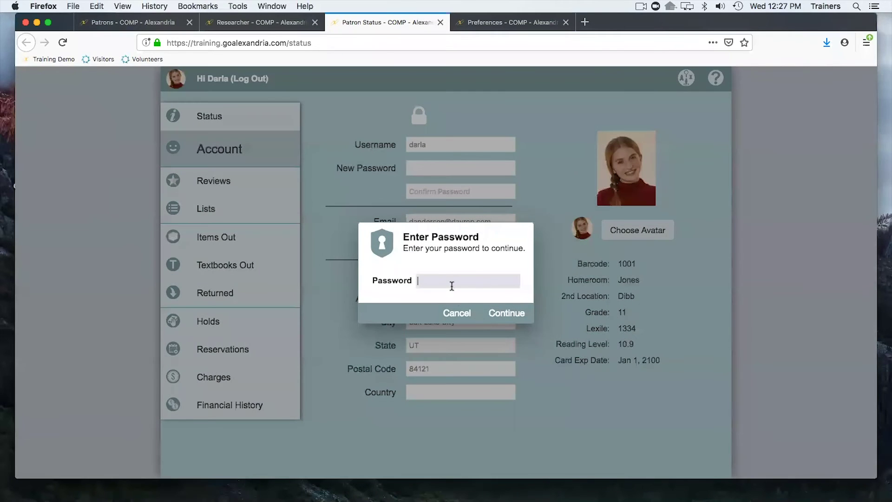
left_click(458, 313)
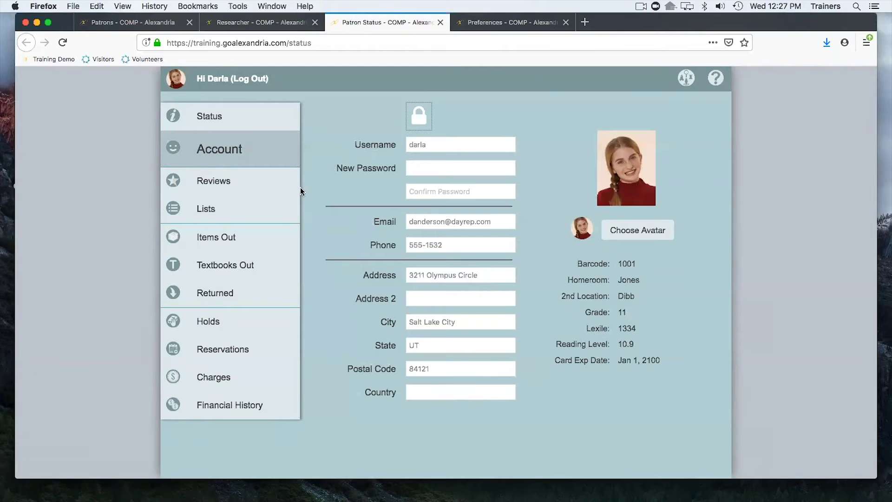
left_click(232, 331)
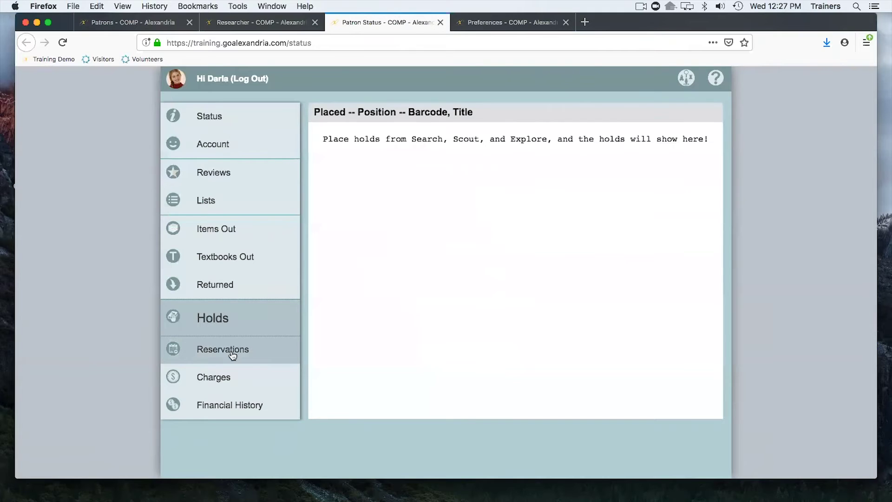
Browse the patron's Reservations, Holds, Reviews, Lists and Items Out, then return to Preferences.
left_click(233, 356)
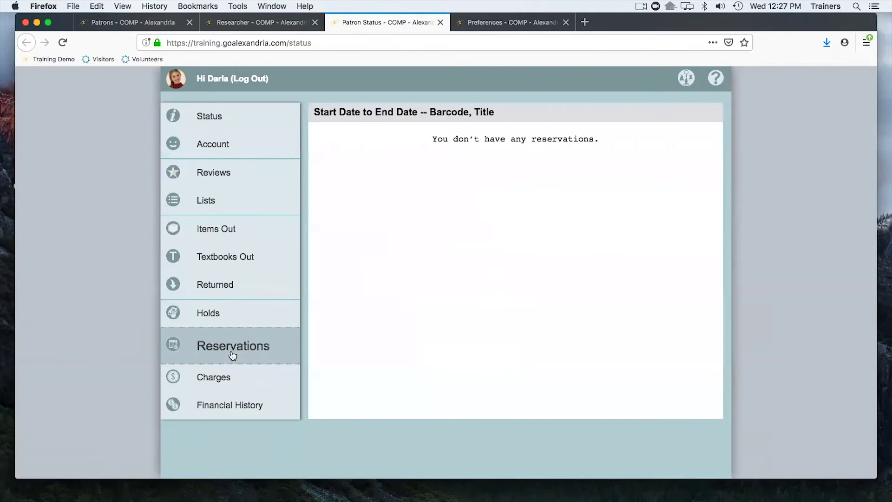
left_click(243, 313)
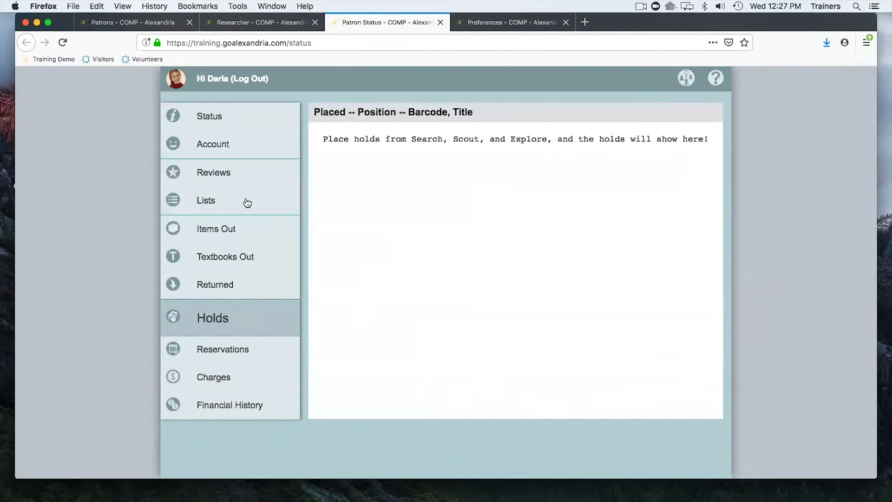
left_click(225, 176)
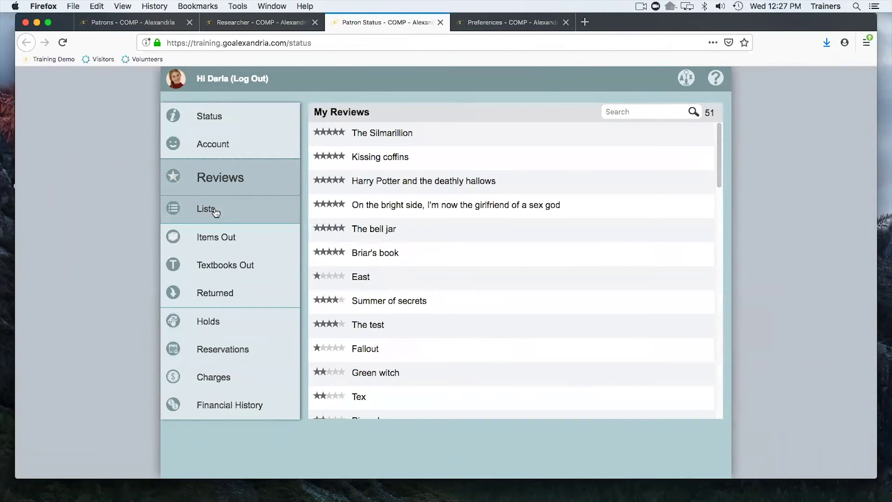
left_click(230, 213)
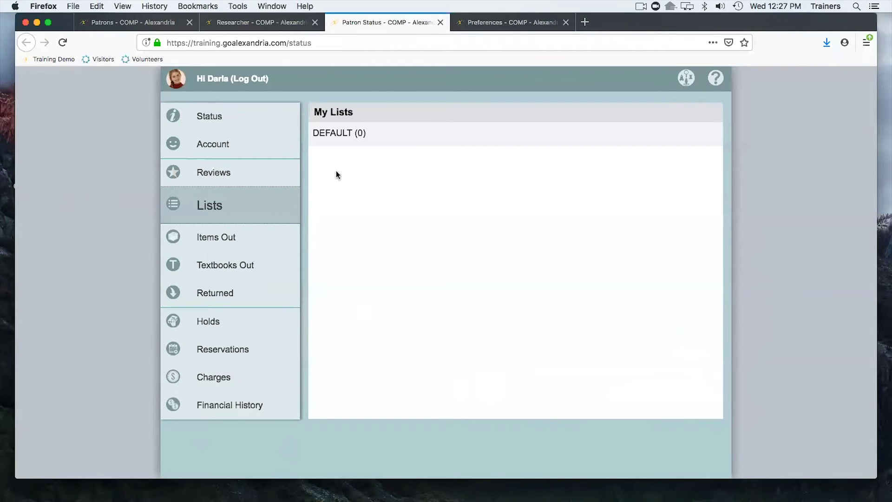
left_click(247, 238)
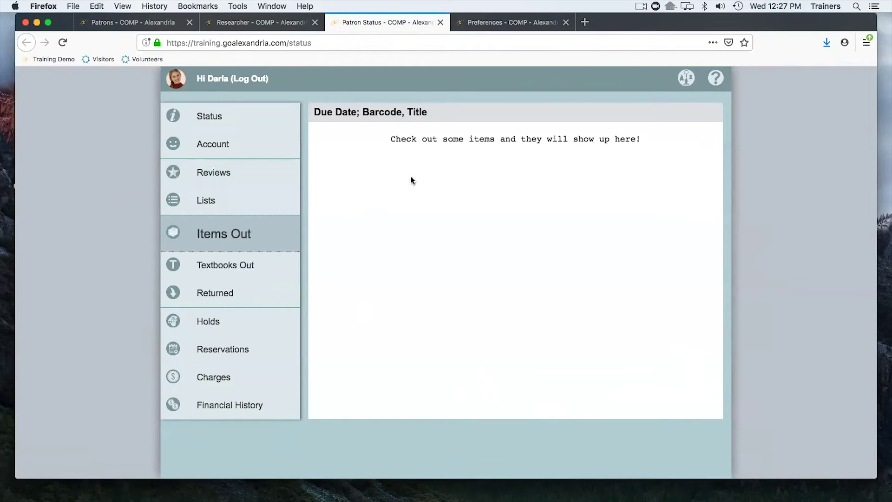
left_click(495, 22)
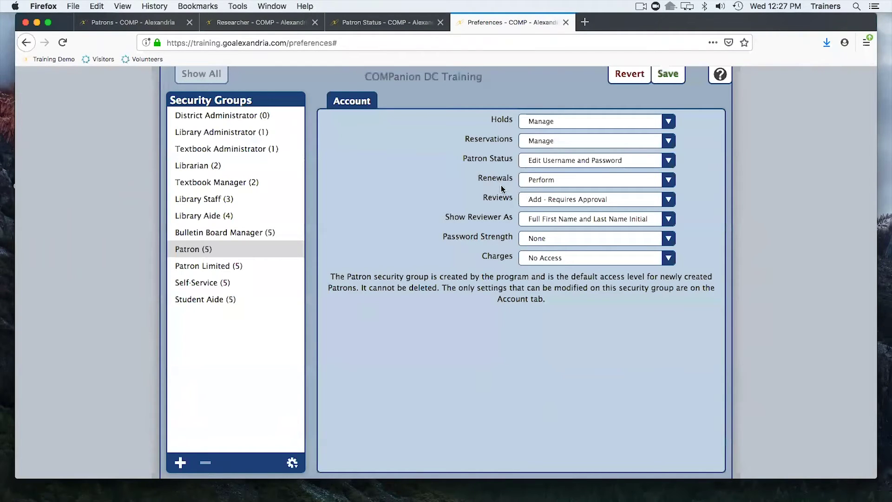
Close the Patron Status tab and launch Search from the Researcher home page.
left_click(368, 21)
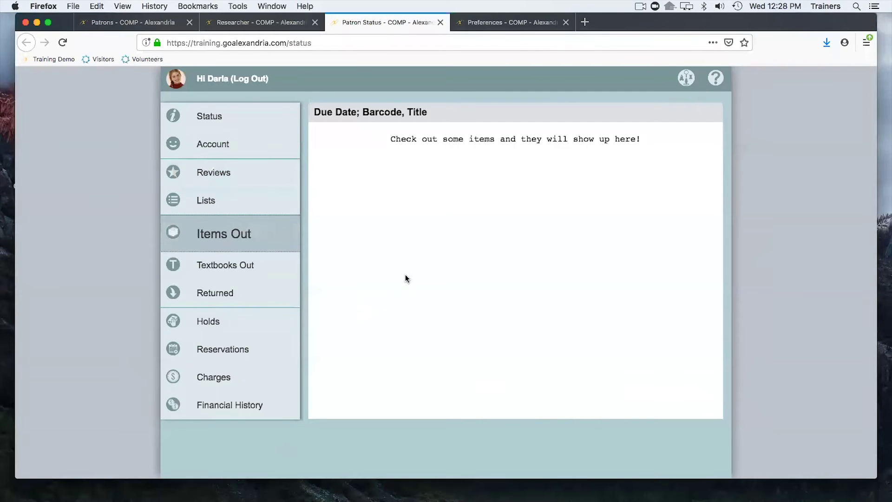
left_click(441, 22)
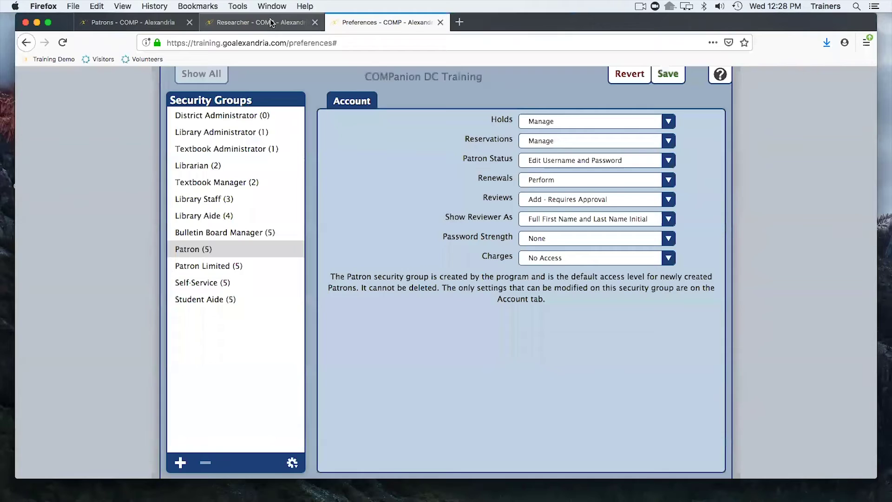
left_click(272, 22)
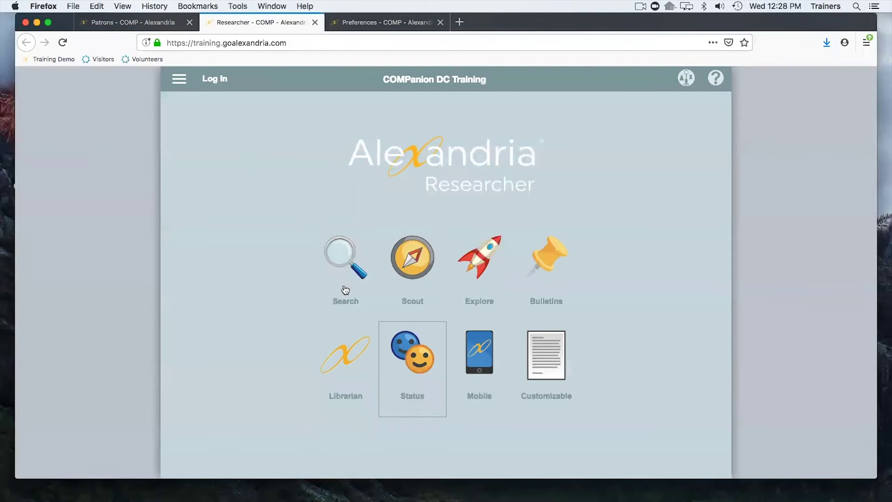
left_click(341, 264)
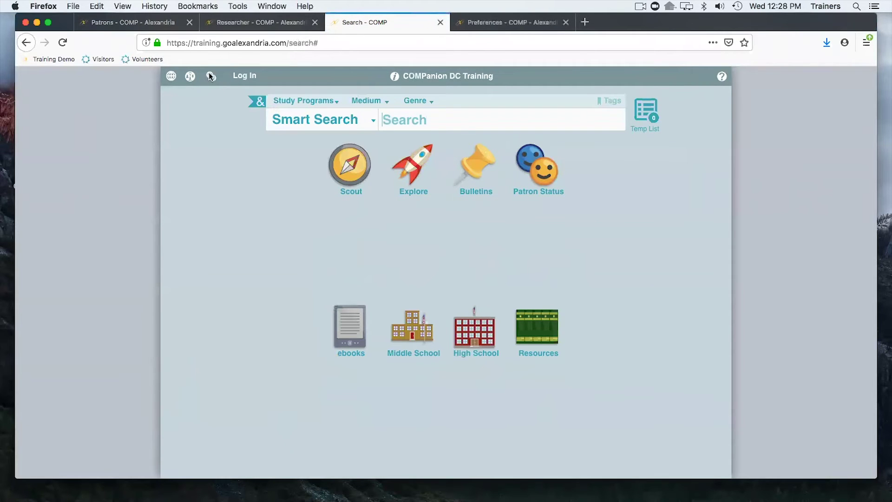
Log in to Search with the patron's username and password.
left_click(247, 76)
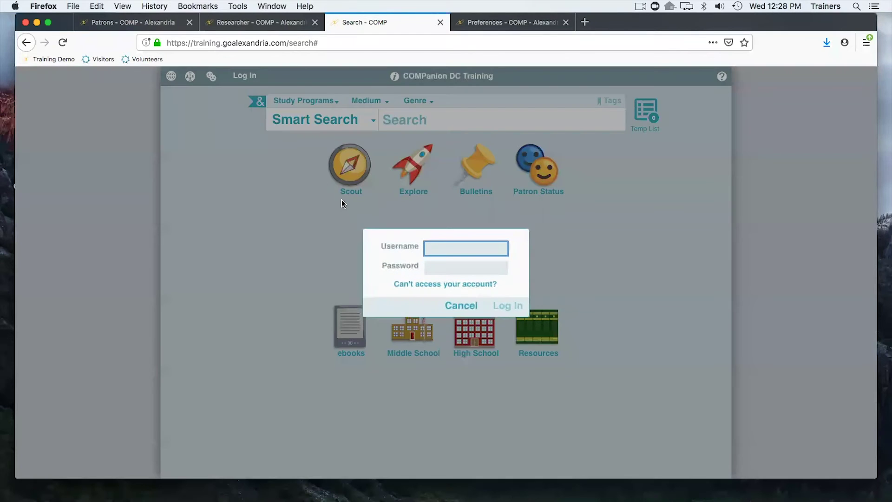
key("Tab")
key("Return")
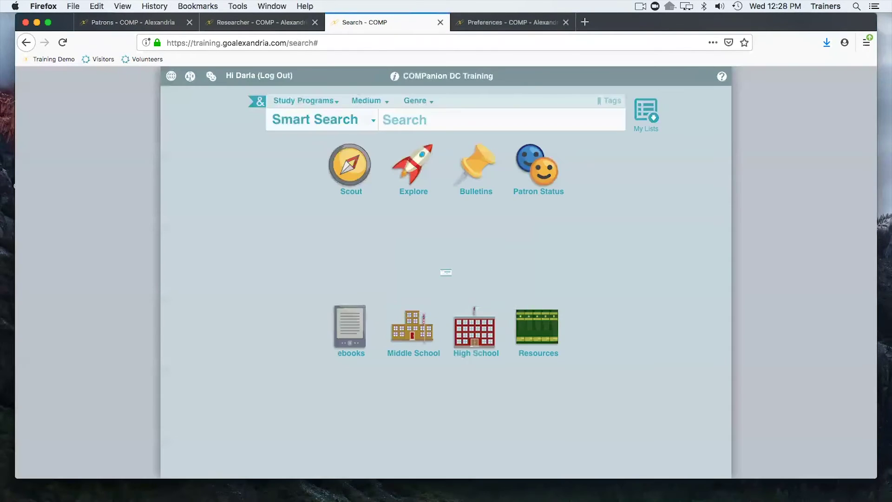
Open the patron's Patron Status from Search in its own tab, then return to the Search tab.
left_click(211, 76)
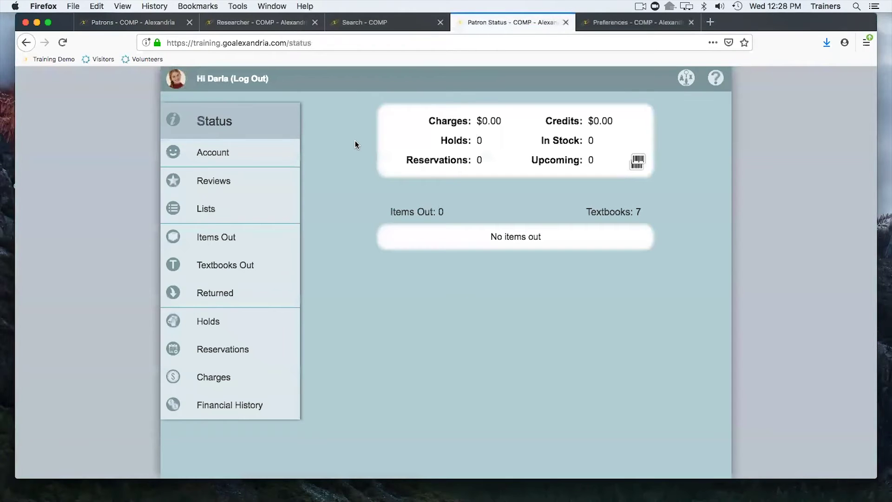
left_click(566, 23)
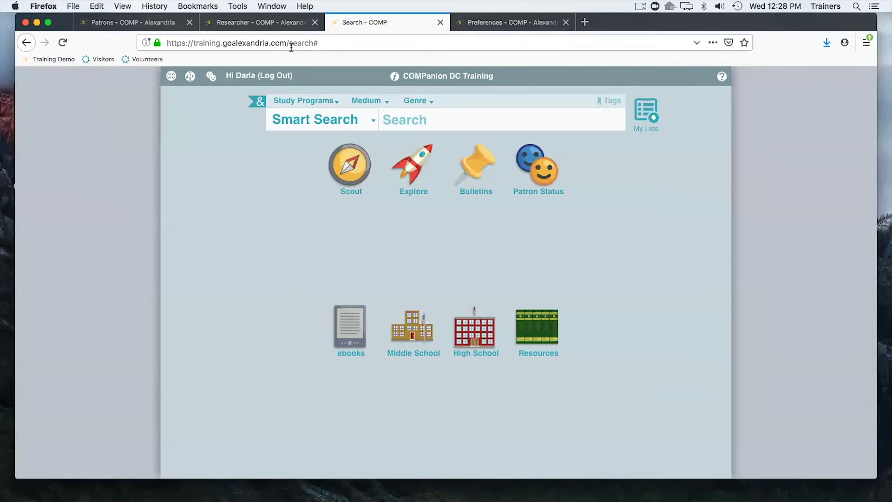
left_click(210, 75)
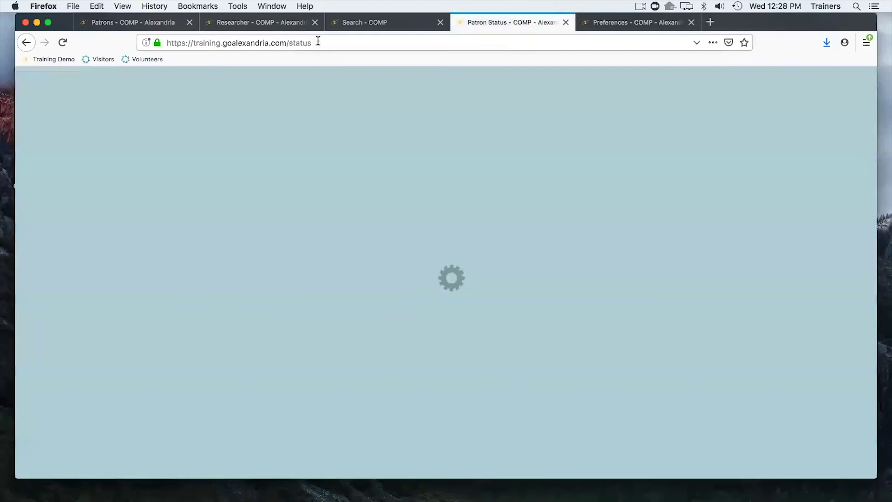
mouse_move(316, 42)
left_mouse_down()
mouse_move(191, 43)
mouse_move(317, 42)
left_mouse_up()
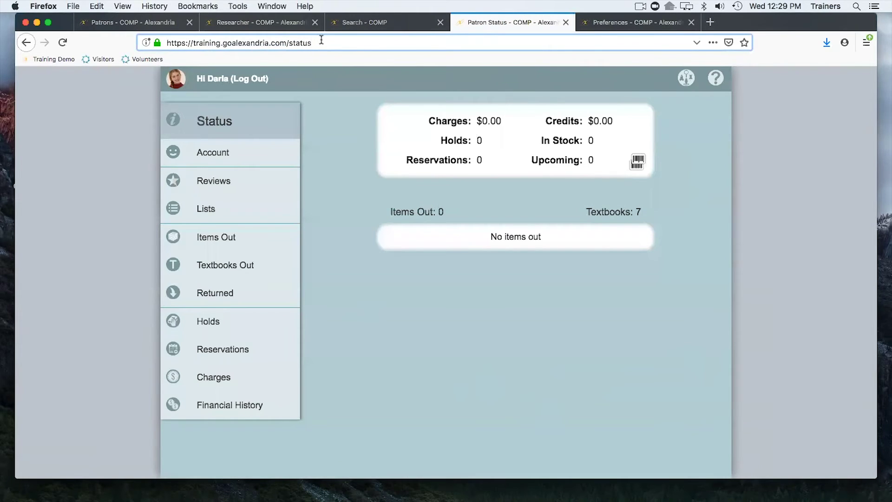
left_click_drag(229, 43, 339, 45)
left_click(389, 23)
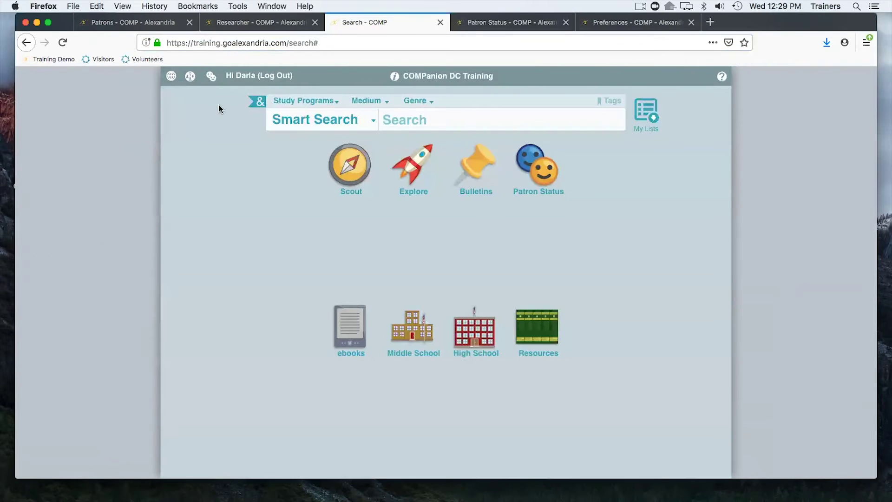
left_click(511, 24)
left_click(379, 22)
Return to the Patron group's Account settings and list the Reviews permission options.
left_click(635, 24)
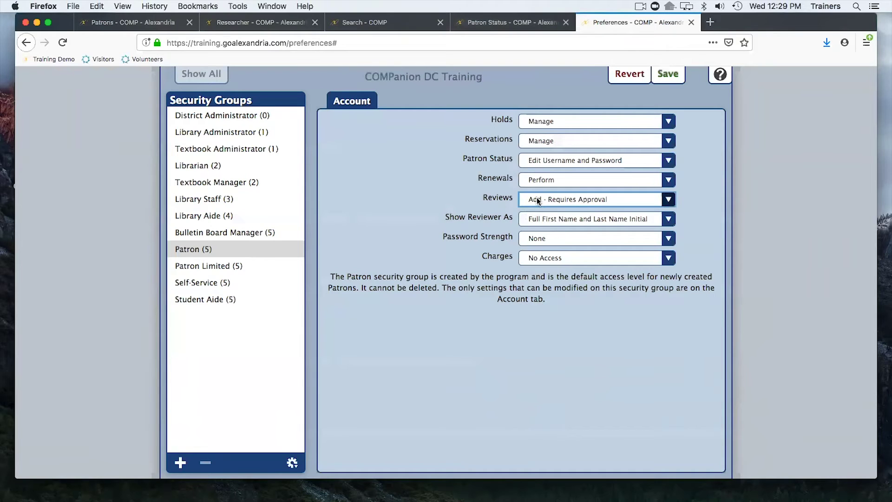
left_click(537, 198)
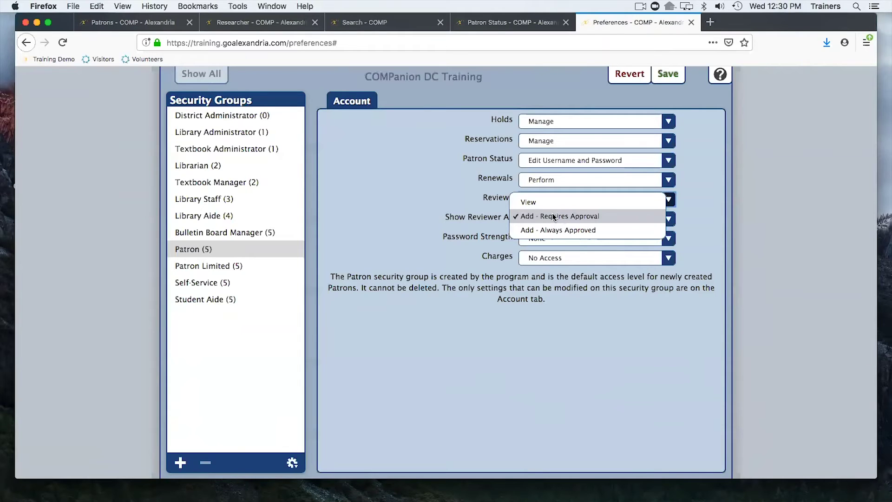
Keep the review approval and reviewer display settings, and set Patron password strength to Strong.
left_click(444, 206)
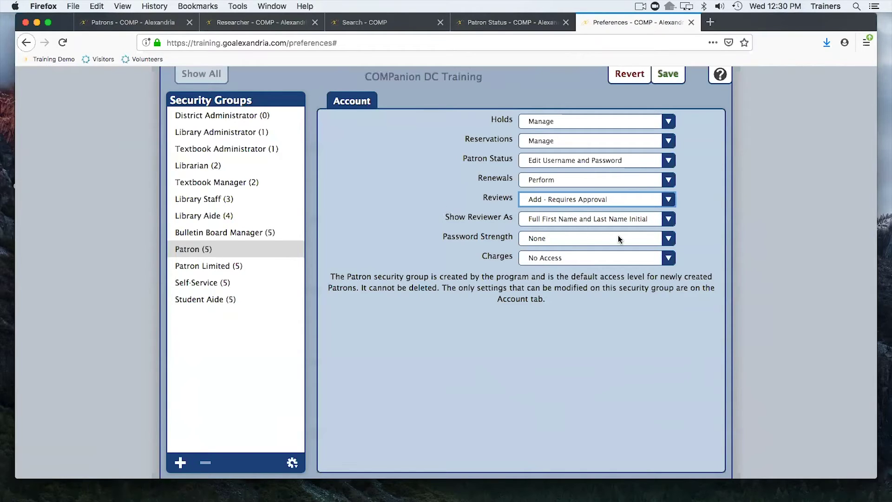
left_click(597, 220)
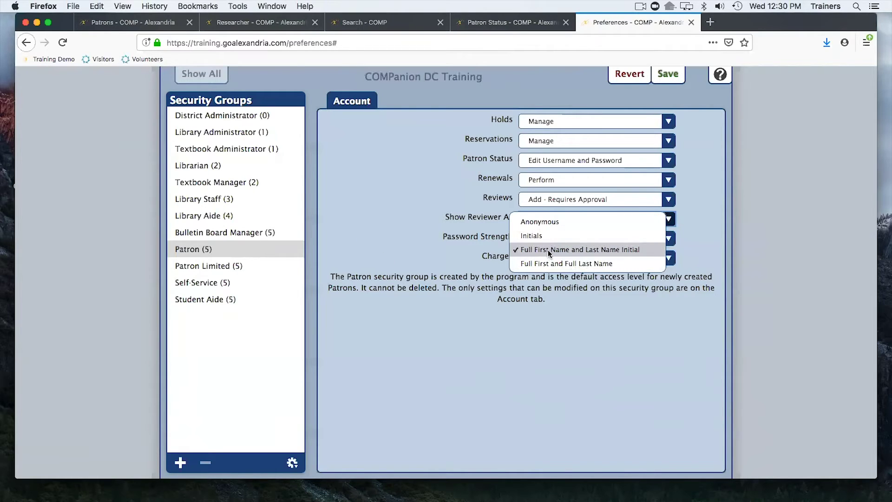
left_click(386, 210)
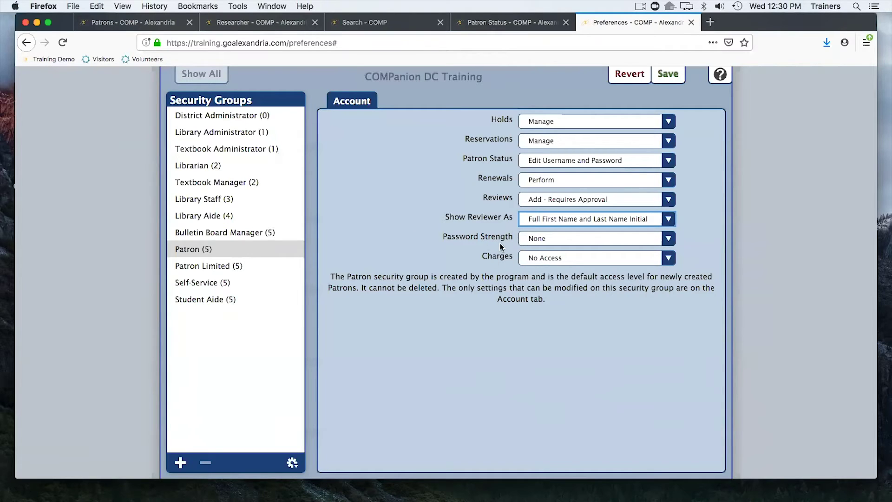
left_click(540, 235)
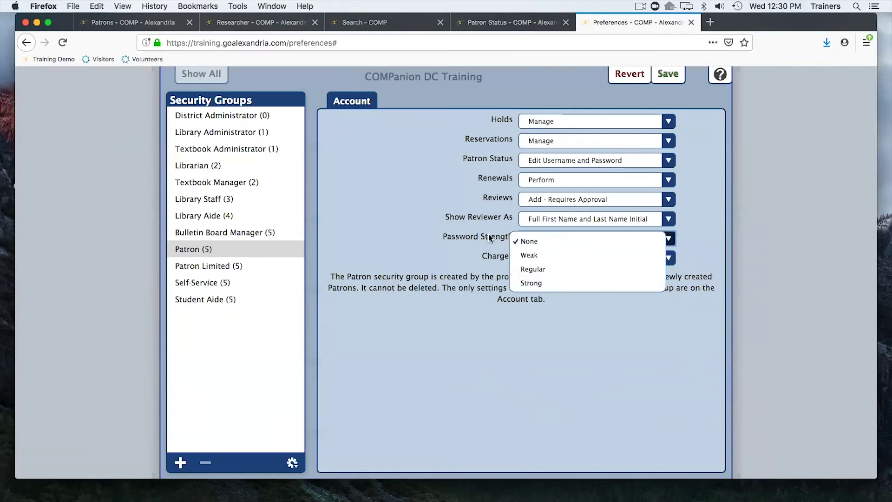
left_click(540, 284)
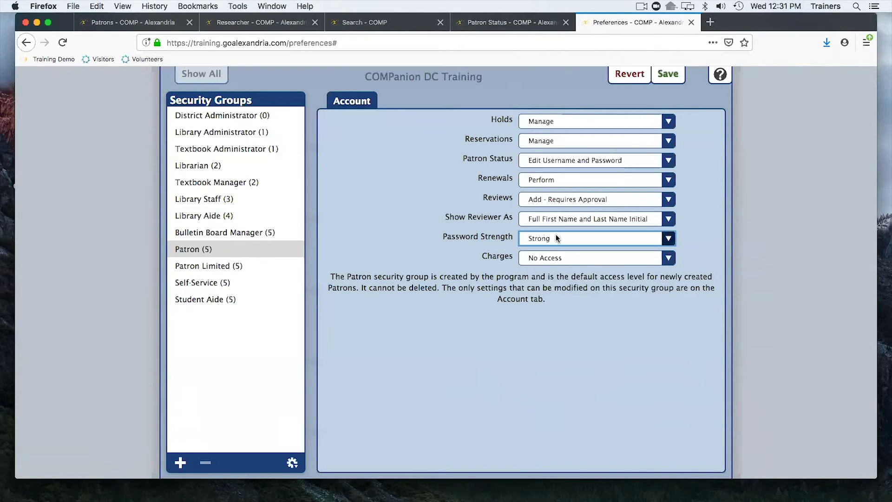
left_click(555, 236)
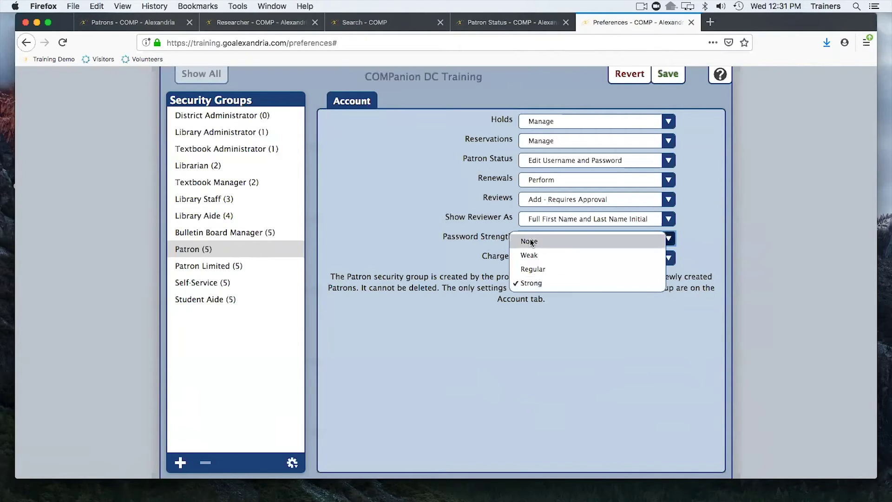
left_click(412, 237)
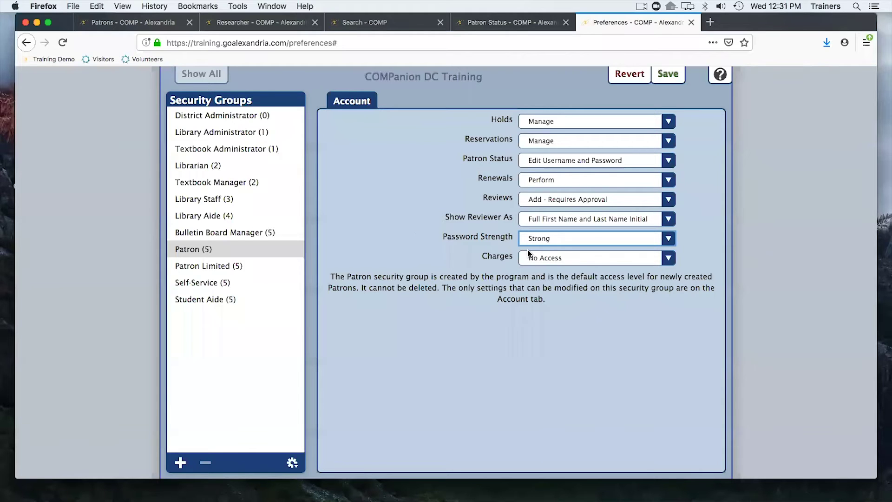
Set Patron charges to Make Payment and close the Preferences page.
left_click(570, 259)
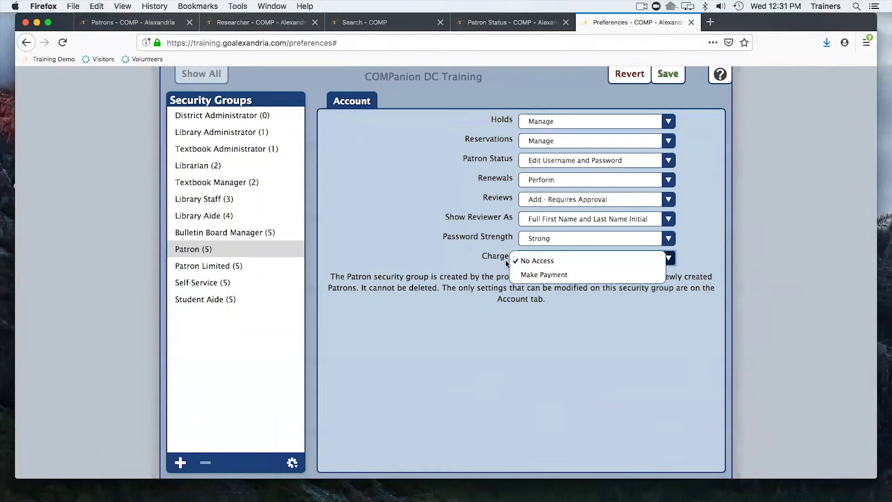
left_click(533, 274)
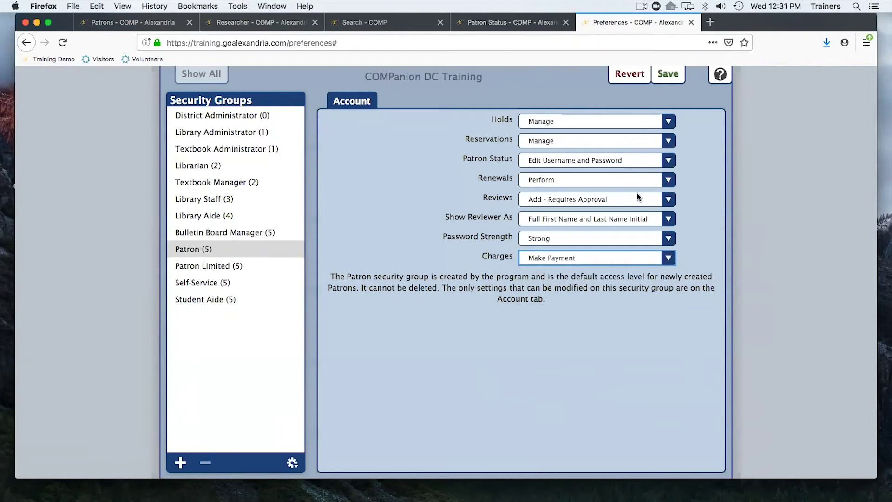
left_click(692, 23)
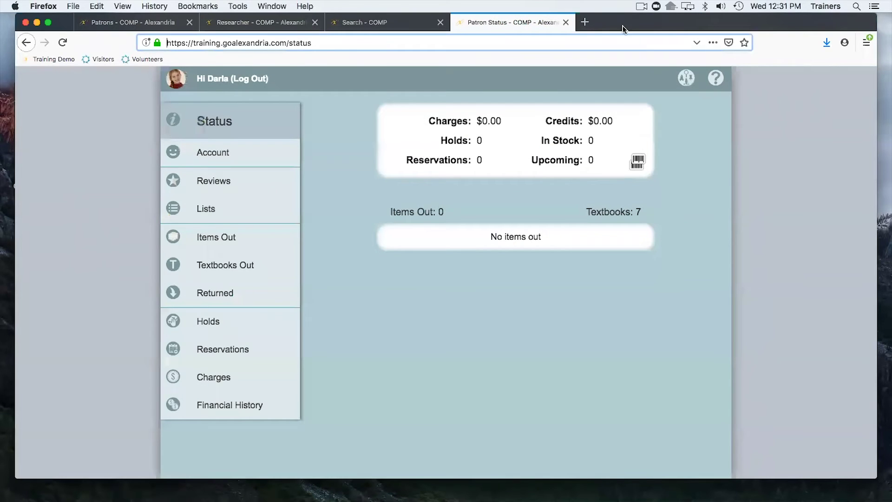
Close Patron Status and run a catalogue search for 'hobbit'.
left_click(567, 23)
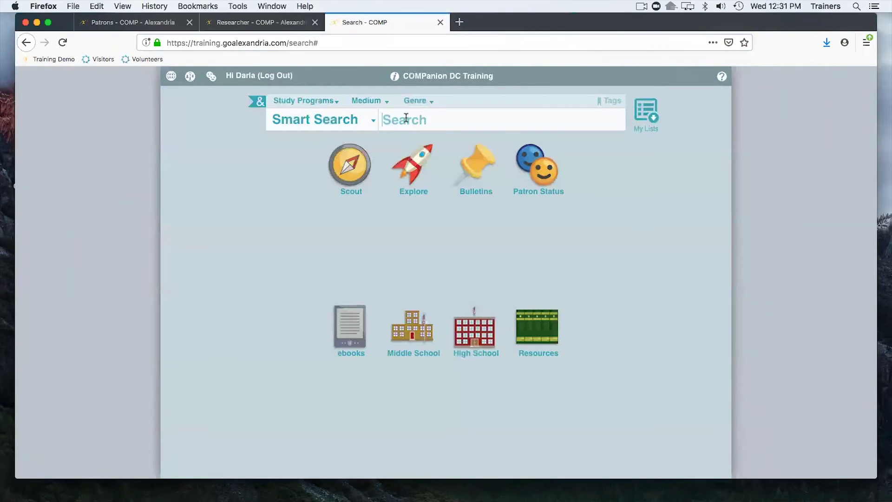
type("hobbit")
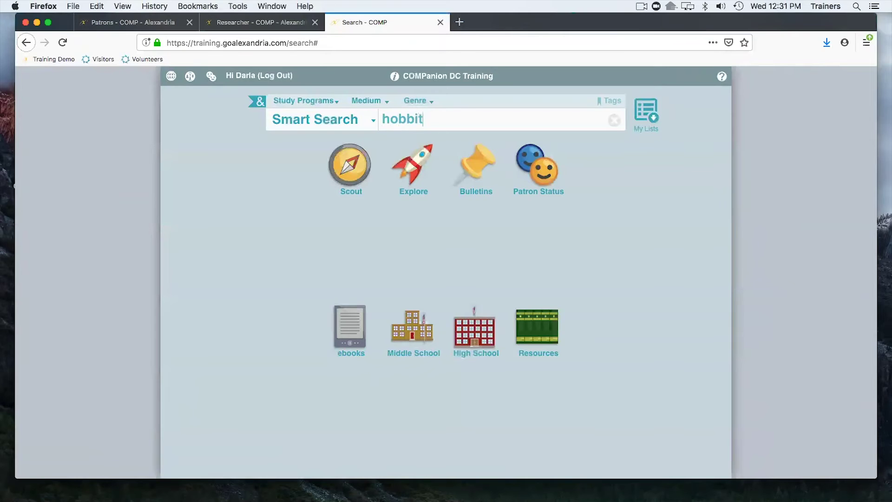
key("Return")
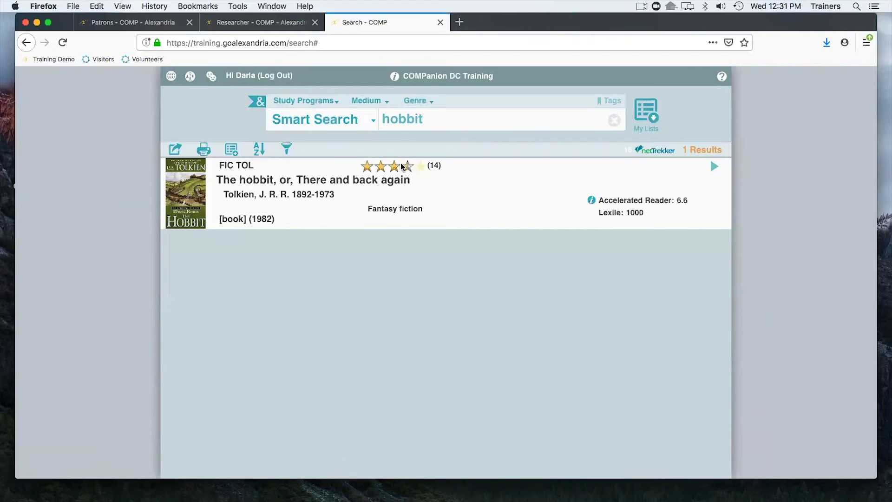
Open The hobbit's reviews, draft 'I loved it!' but cancel it, and close the reviews.
left_click(408, 170)
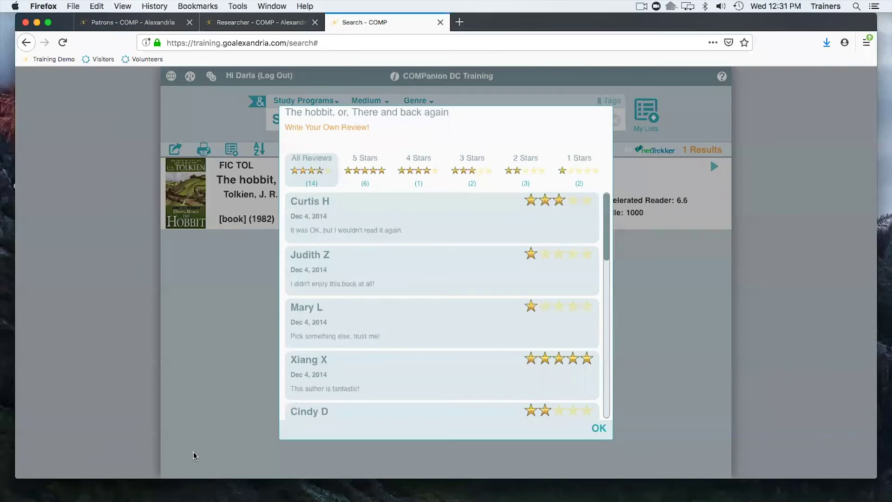
left_click(333, 131)
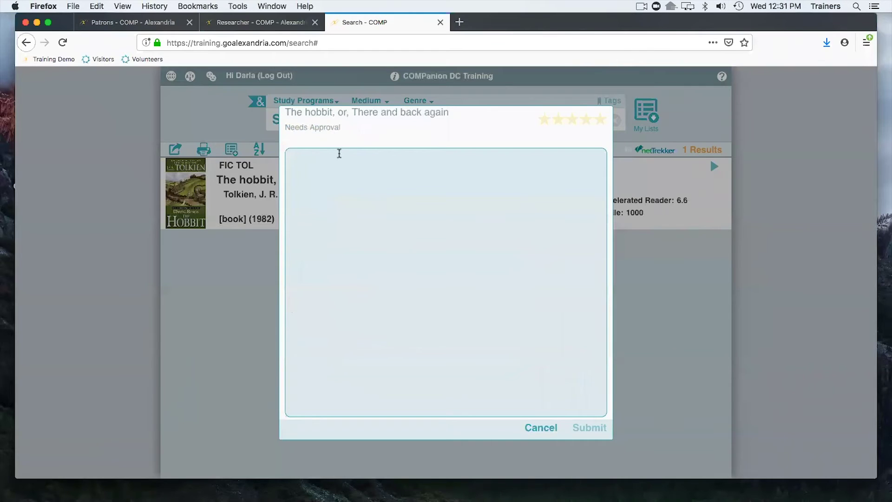
left_click(343, 180)
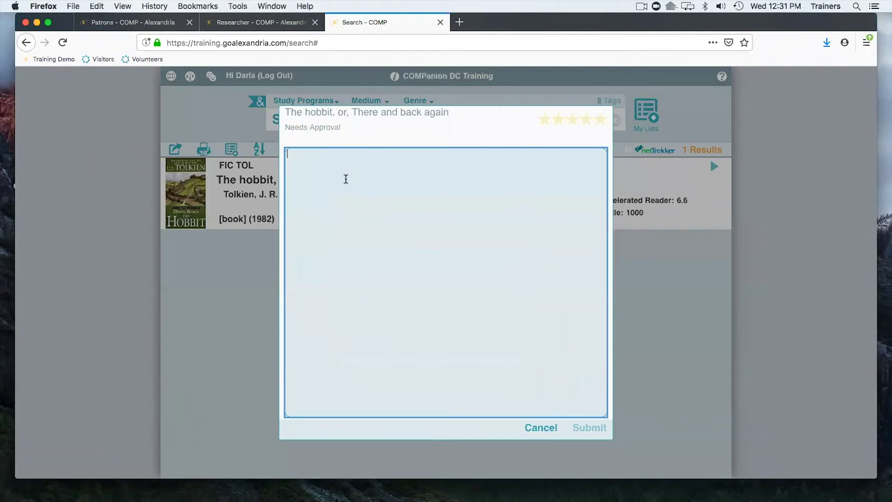
type("I loved it!")
left_click(511, 136)
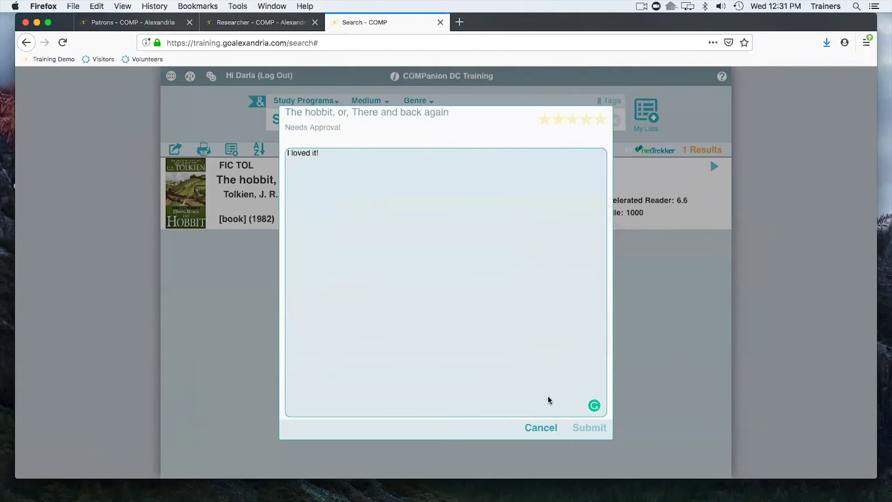
left_click(541, 429)
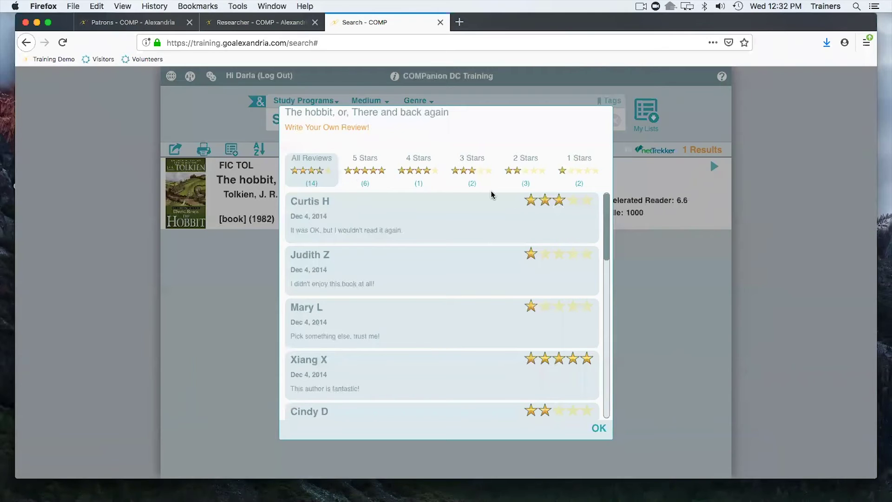
left_click(599, 428)
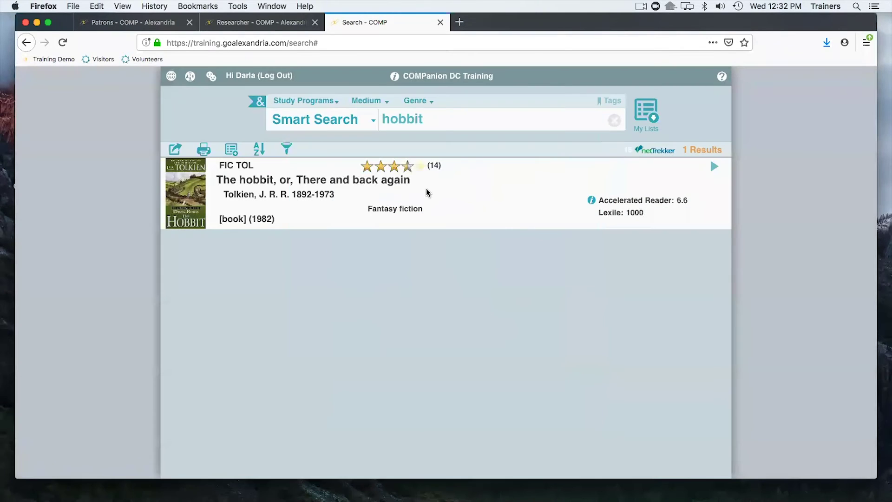
Go from Patrons to Tools, open Reviews management, and bring up its review search.
left_click(142, 26)
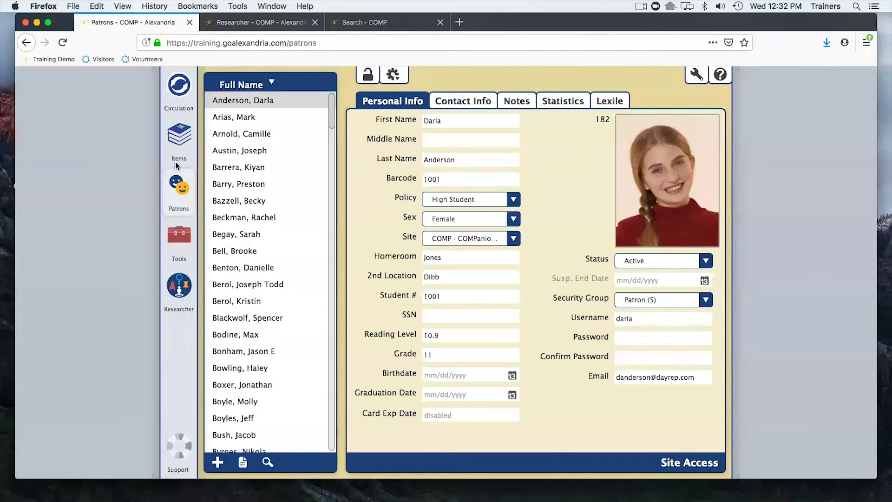
left_click(182, 240)
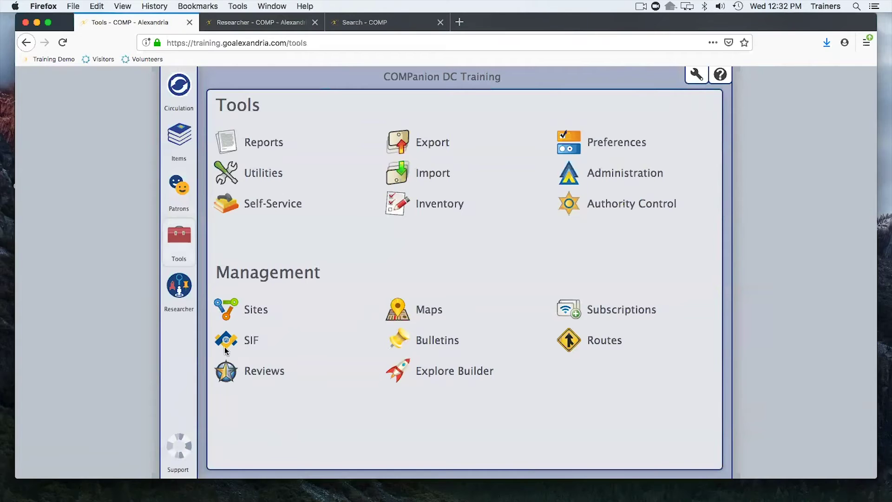
left_click(227, 372)
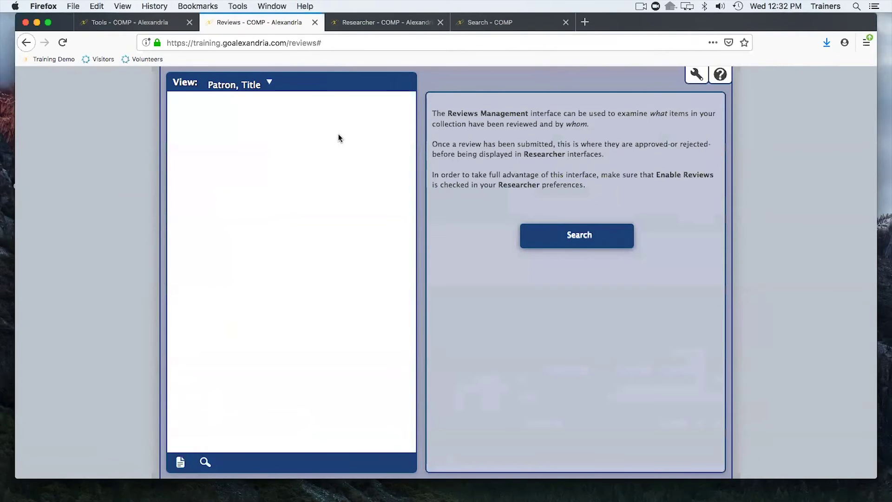
left_click(571, 236)
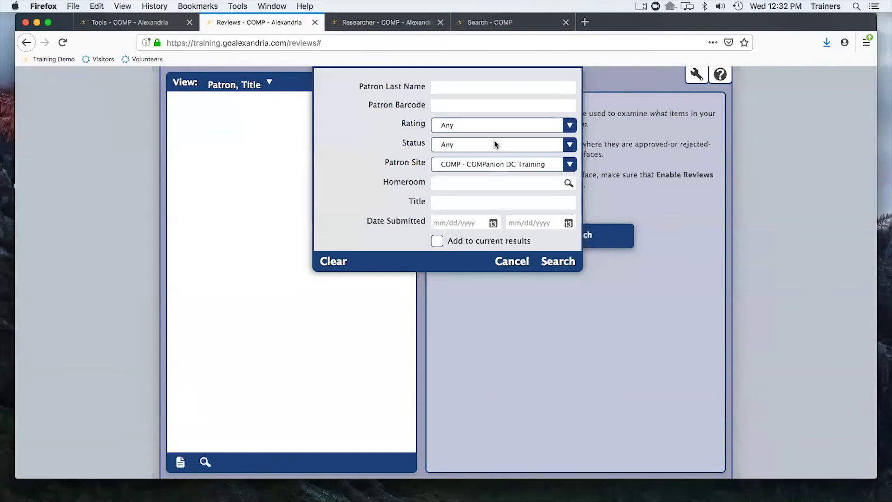
Search all reviews with Rating and Status left at Any, then unlock the first review.
left_click(491, 123)
left_click(373, 132)
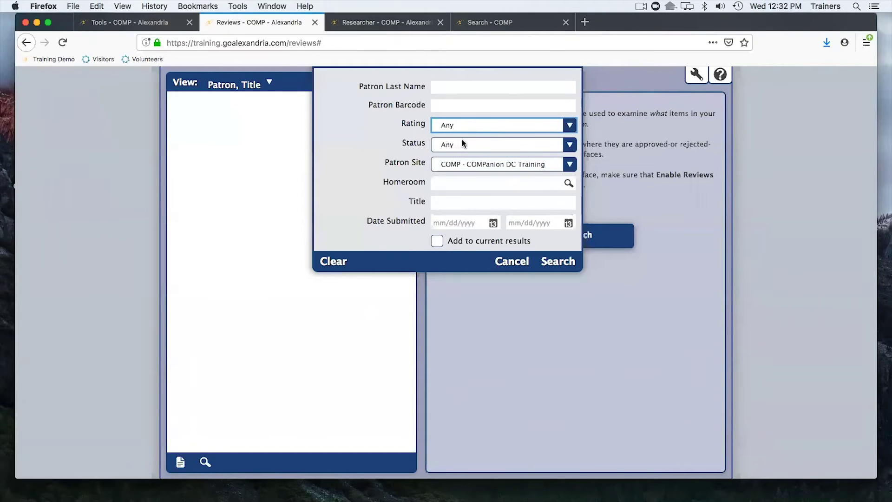
left_click(464, 144)
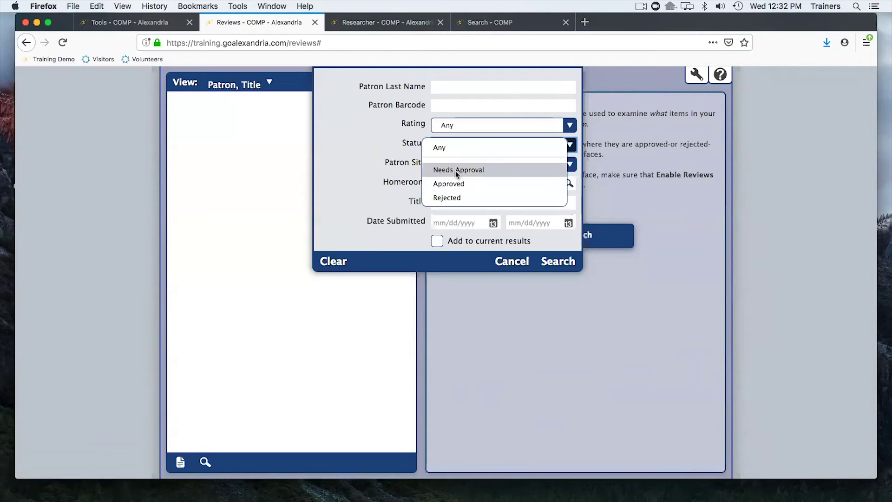
left_click(510, 252)
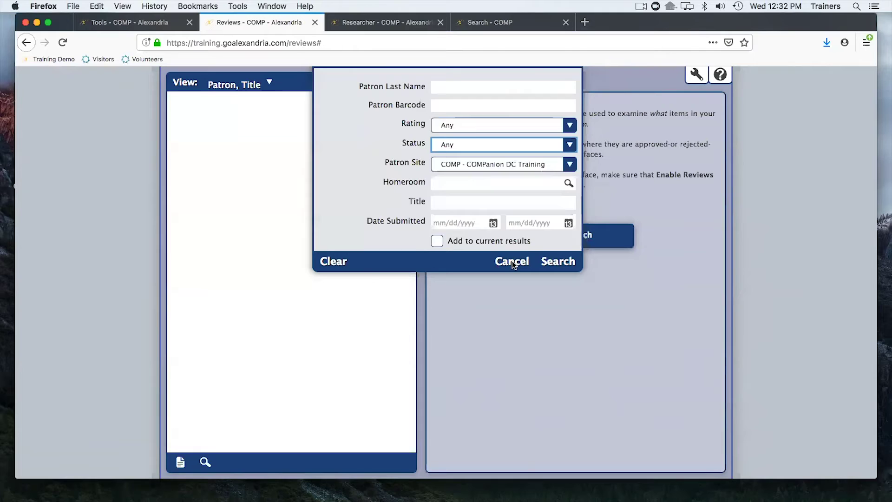
left_click(512, 261)
left_click(546, 228)
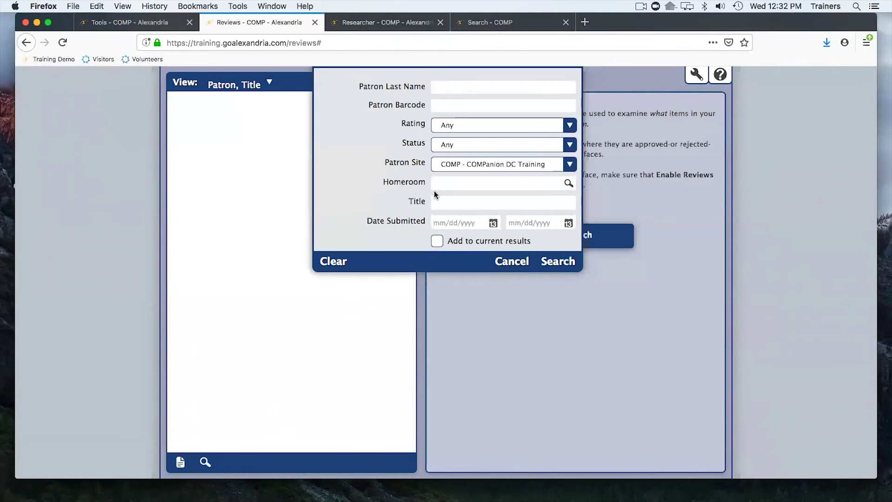
left_click(554, 262)
left_click(448, 75)
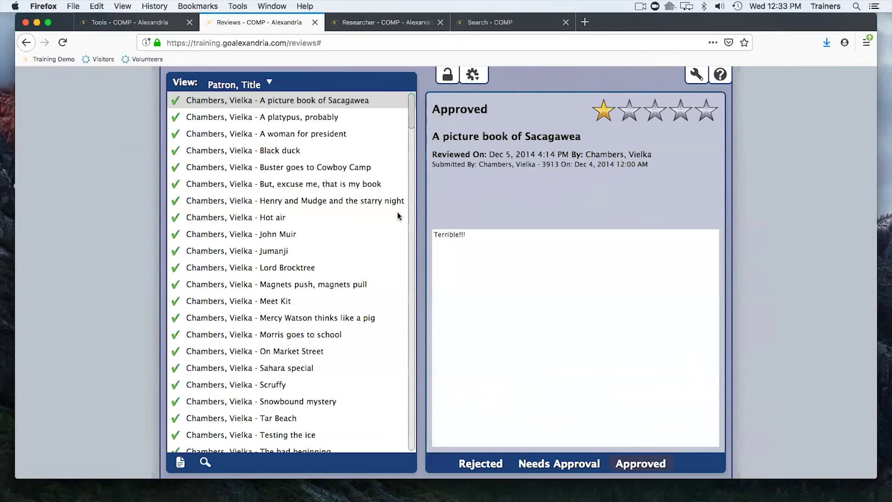
Set the Sacagawea review to Needs Approval, reject 'A platypus, probably', close Reviews, and switch to the slides.
left_click(476, 250)
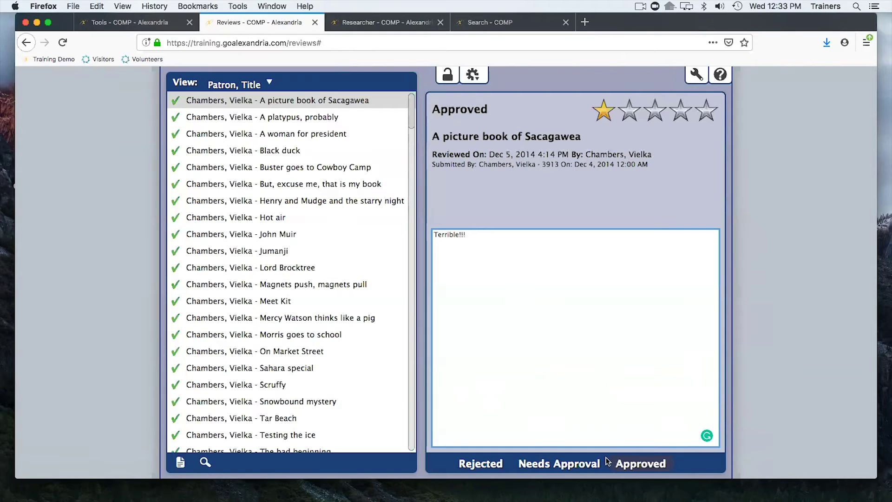
left_click(567, 465)
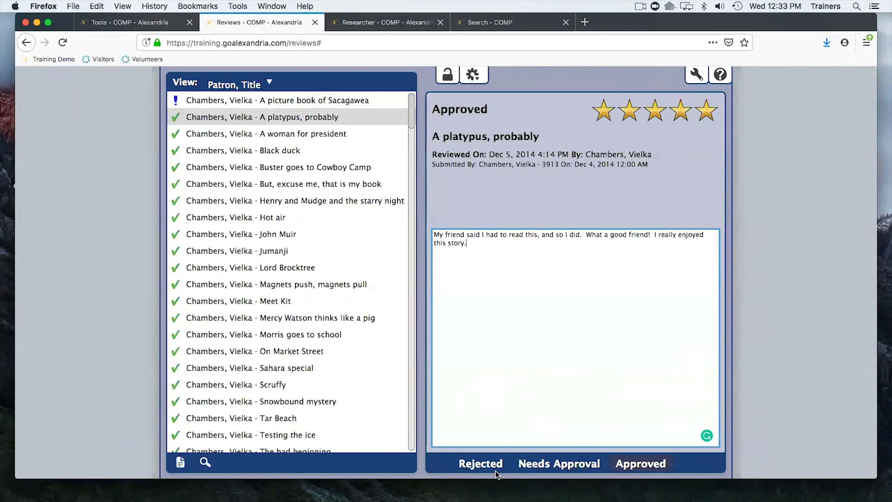
left_click(495, 467)
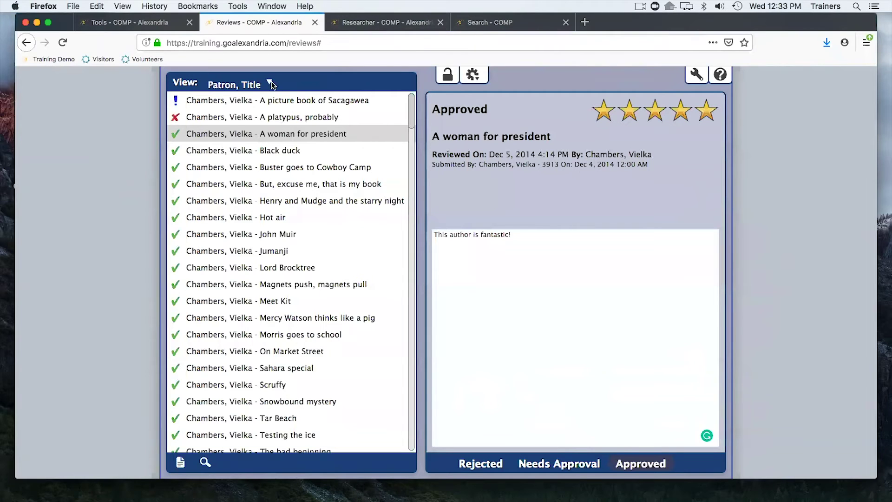
left_click(315, 22)
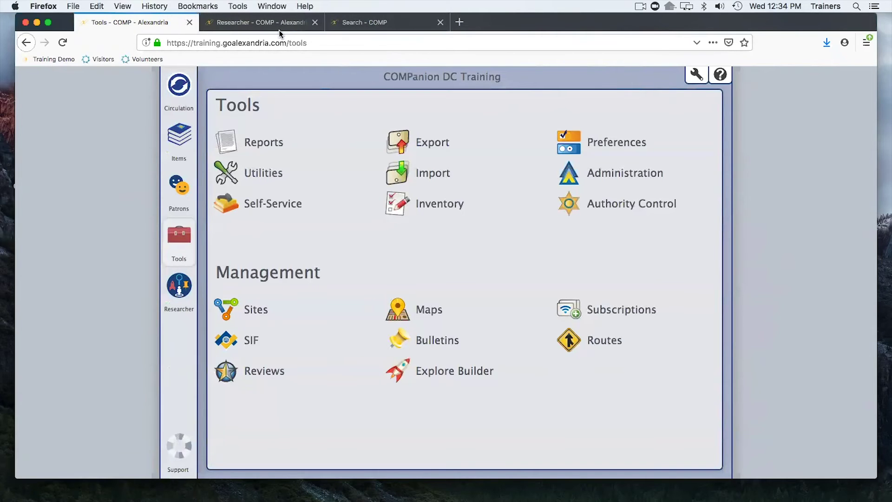
key("super+Tab")
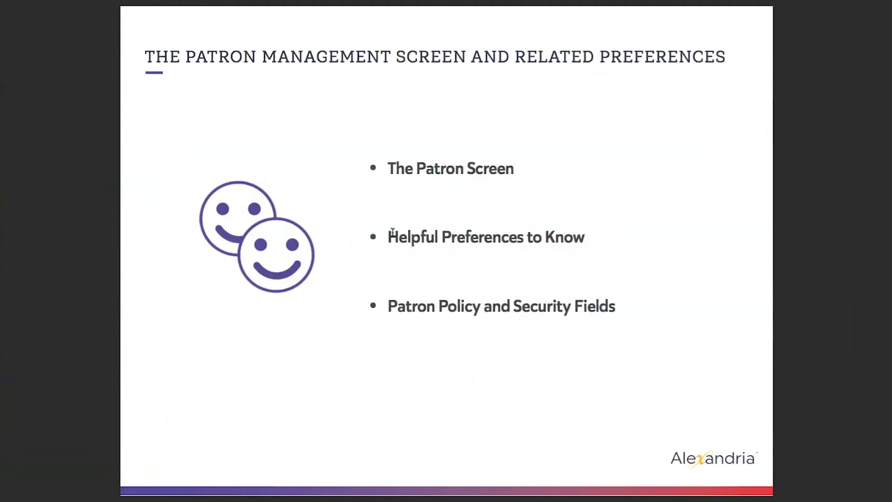
Advance to the Importing Your Patrons slide, then close Alexandria's Search tab.
key("Right")
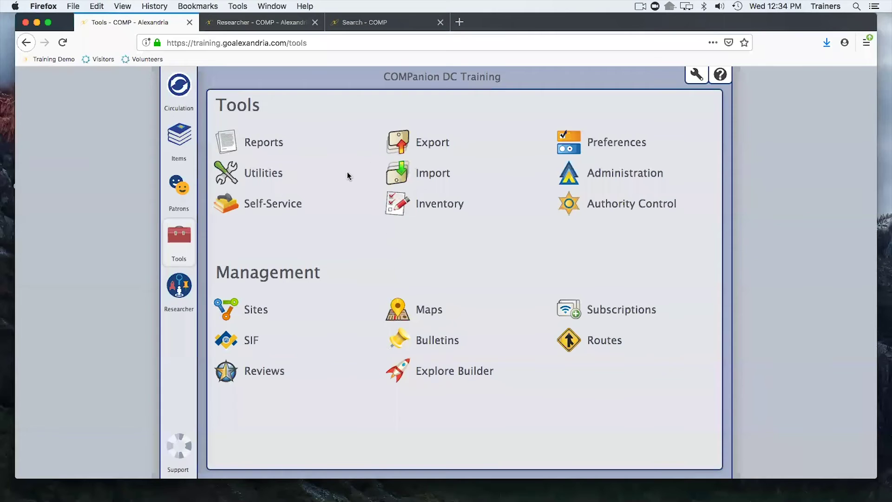
left_click(440, 22)
Close the Researcher tab and open Import from the Tools page.
left_click(315, 22)
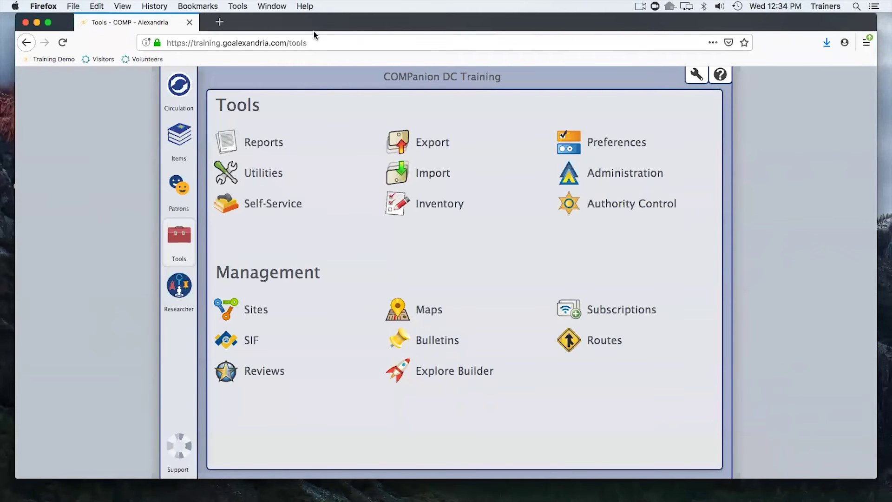
left_click(397, 166)
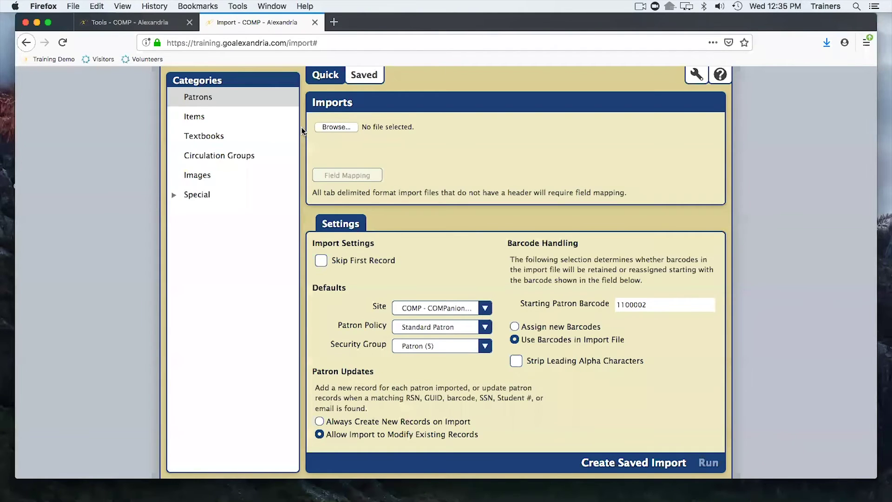
Browse the Desktop for an import file, cancel without choosing one, and return to Tools.
left_click(343, 128)
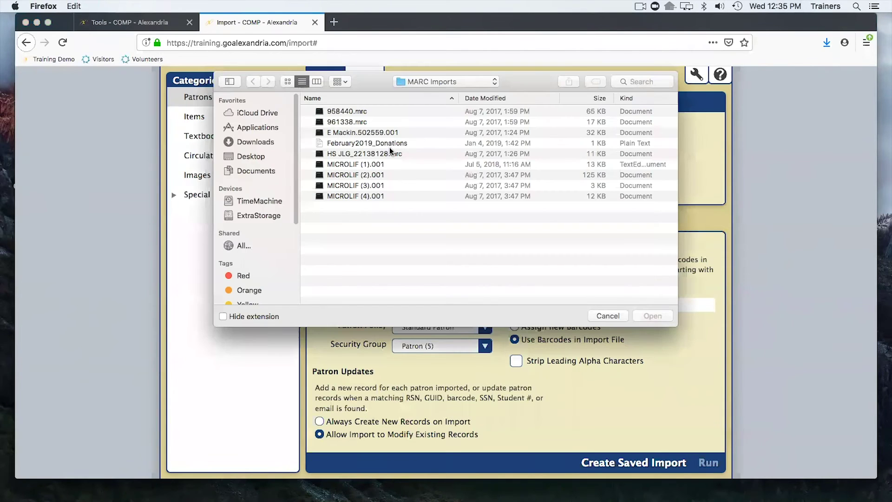
left_click(254, 157)
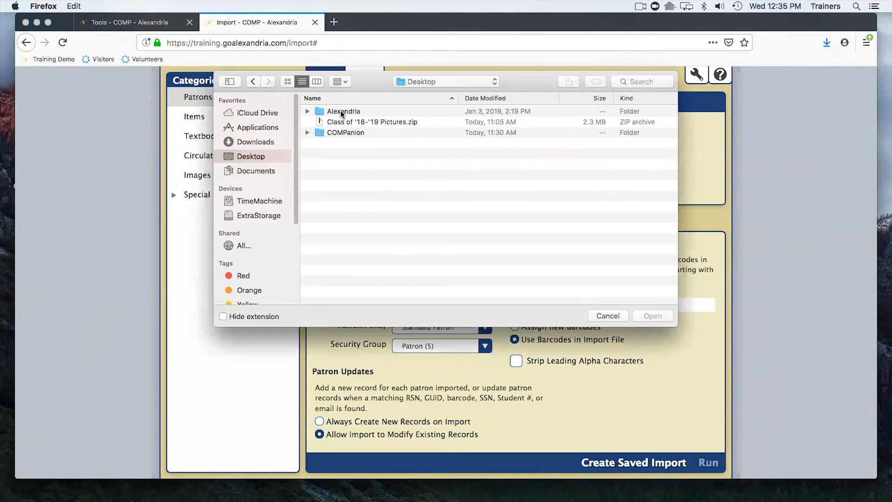
left_click(606, 316)
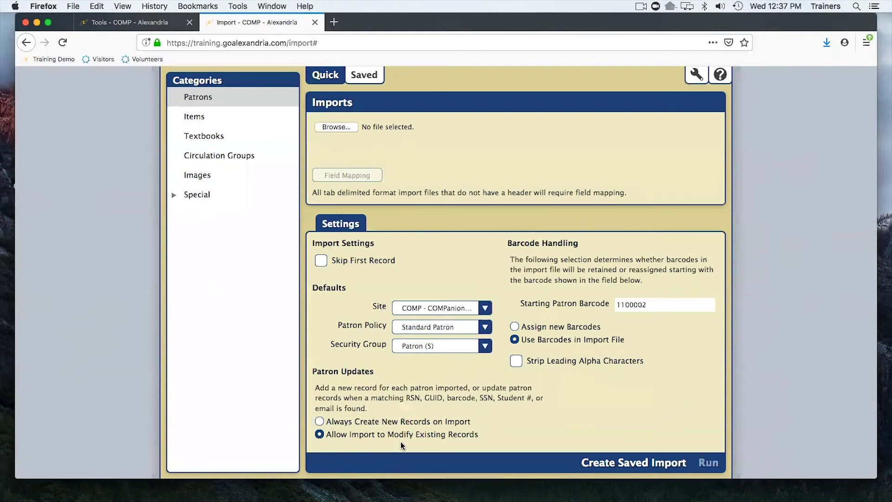
left_click(136, 21)
Open the Patrons records, lock the record form, and return to the Import tab.
left_click(182, 187)
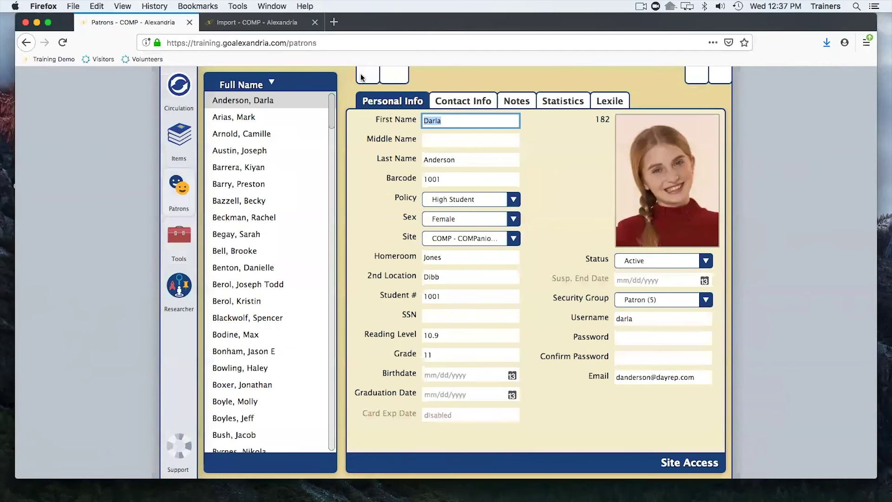
left_click(368, 76)
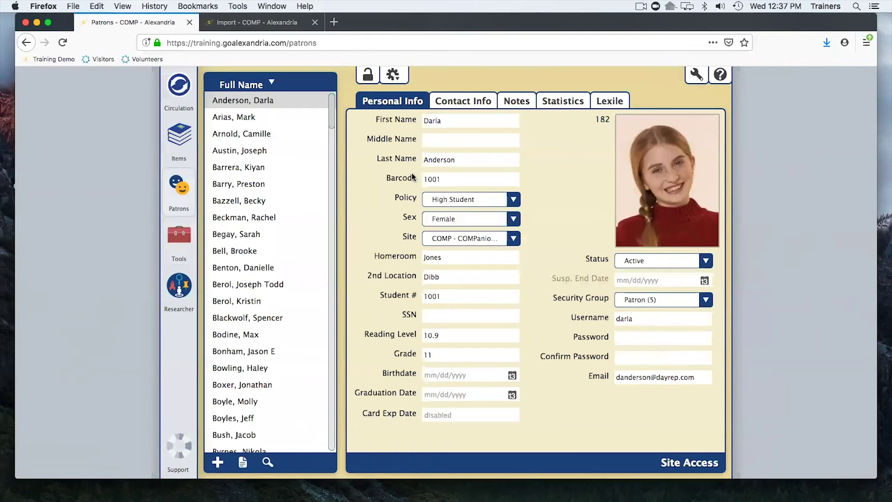
left_click(244, 18)
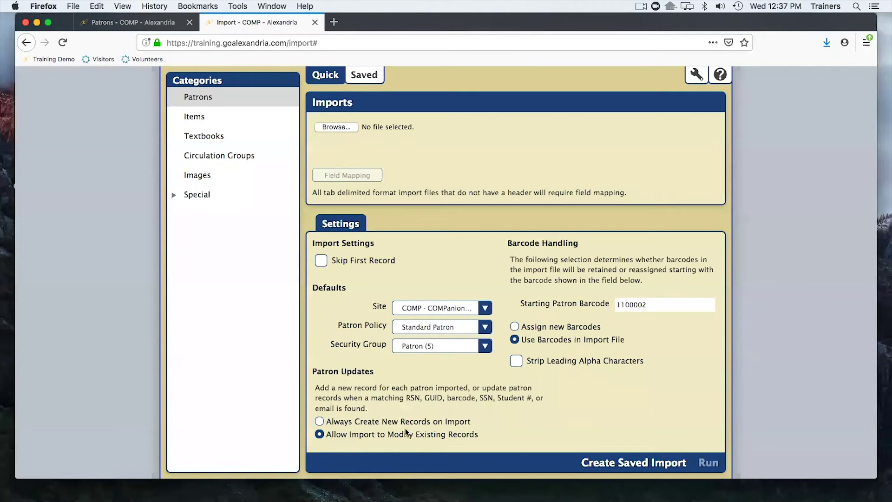
left_click_drag(405, 398, 416, 408)
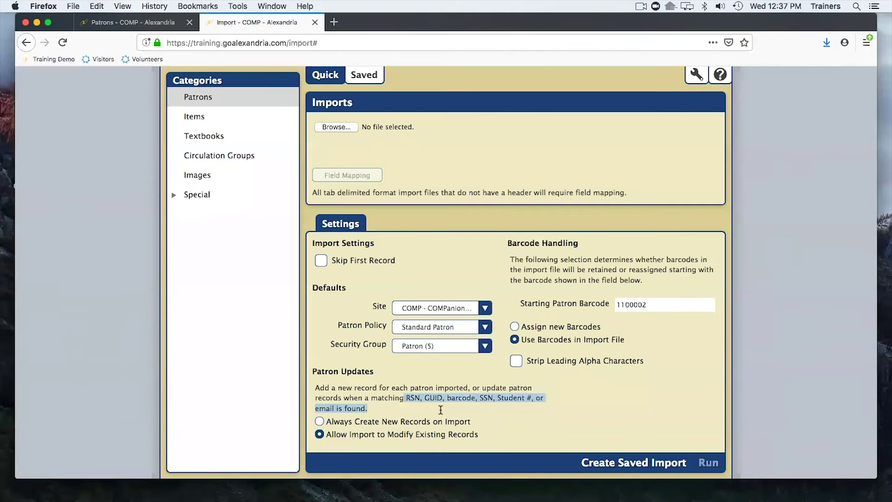
left_click(446, 398)
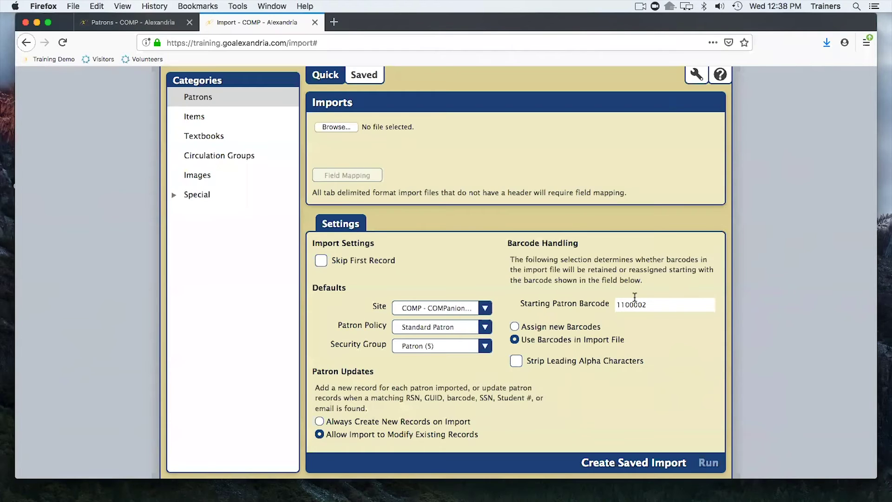
left_click(546, 329)
left_click(526, 337)
left_click(110, 21)
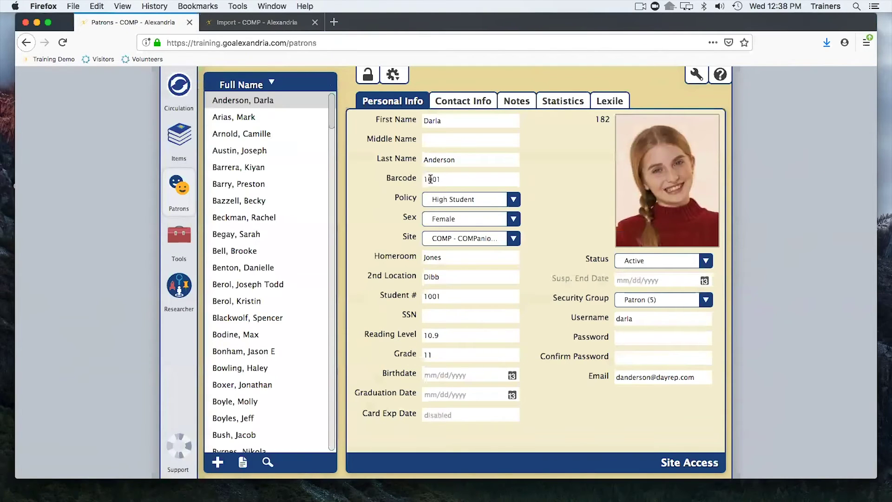
left_click(450, 180)
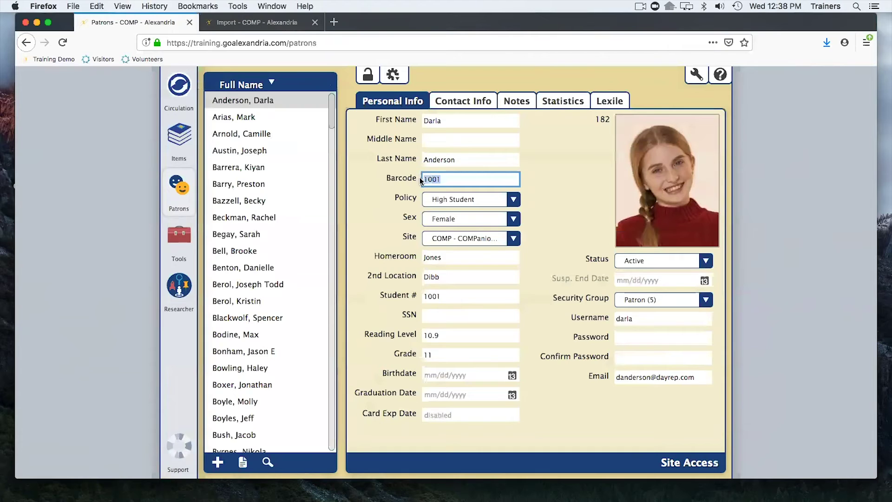
left_click(458, 180)
left_click(263, 24)
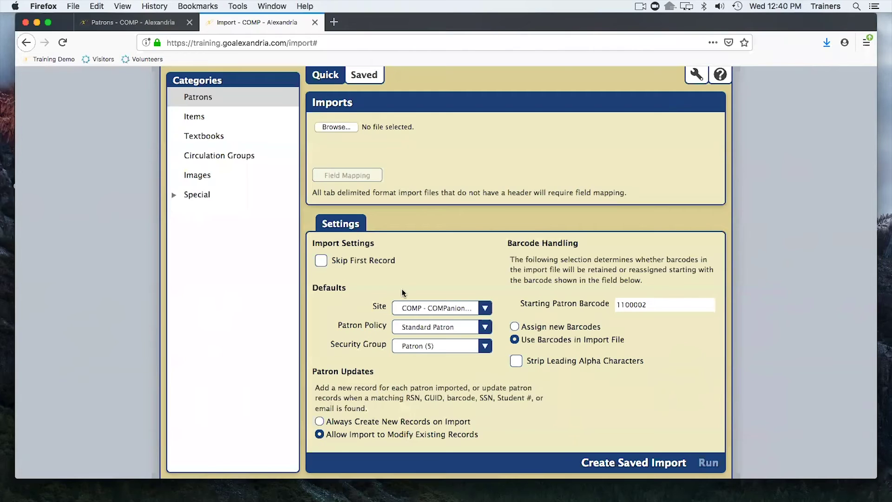
Check the saved imports, return to Quick, and show the Images import options with Patron Pictures.
left_click(366, 79)
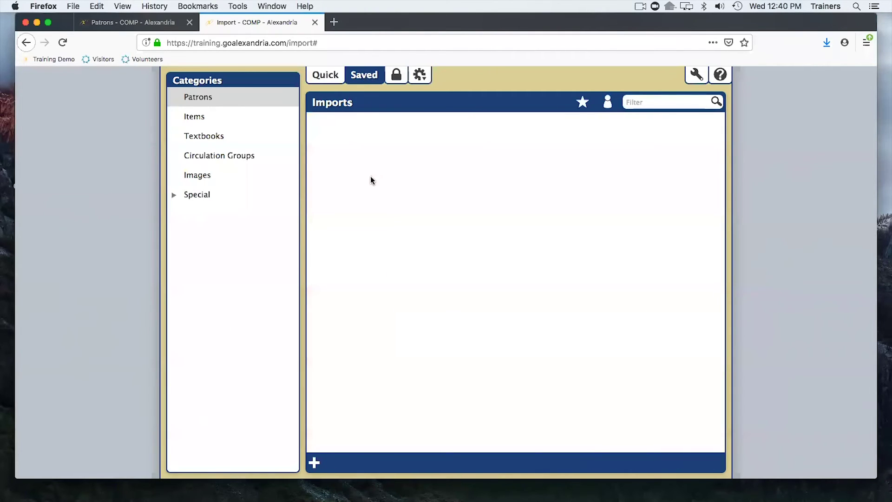
left_click(327, 79)
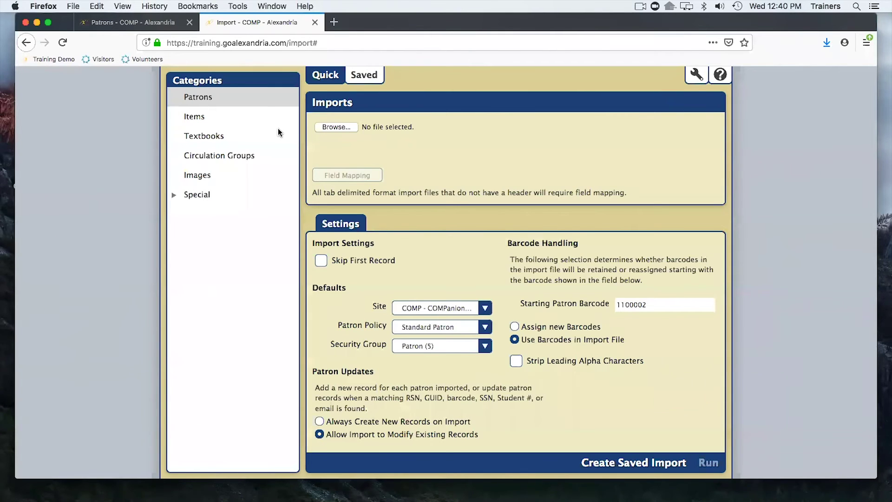
left_click(207, 176)
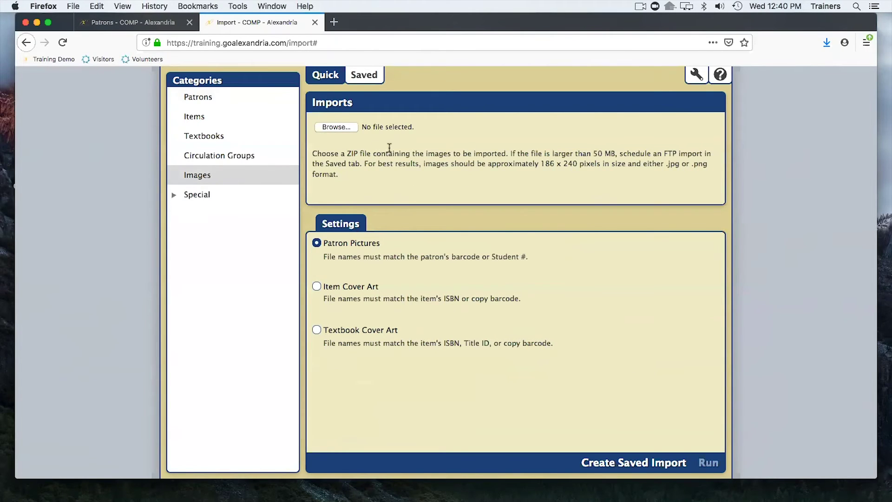
left_click_drag(316, 150, 357, 171)
left_click(369, 170)
Load Class of '18-'19 Pictures.zip from the Desktop into the Patron Pictures image import.
left_click(338, 127)
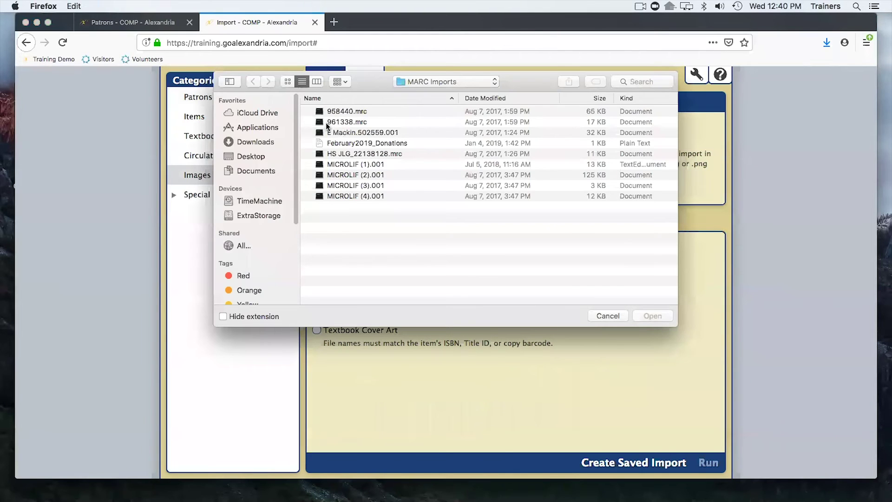
left_click(249, 157)
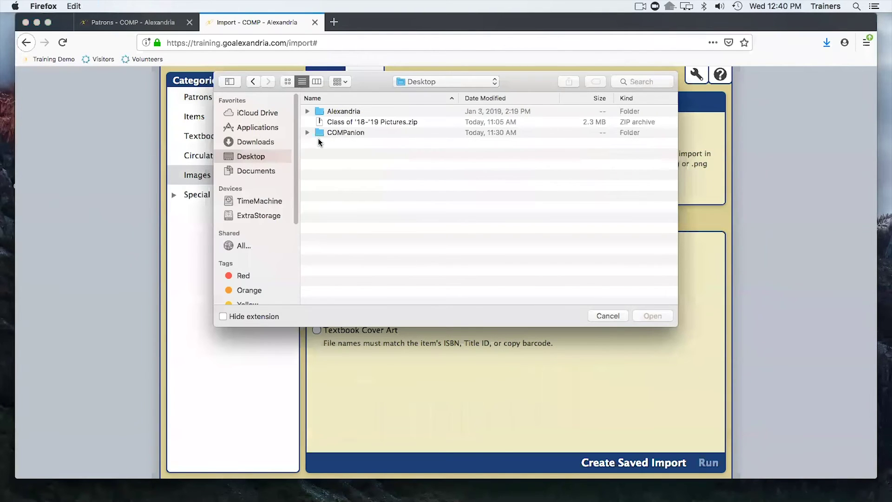
left_click(361, 122)
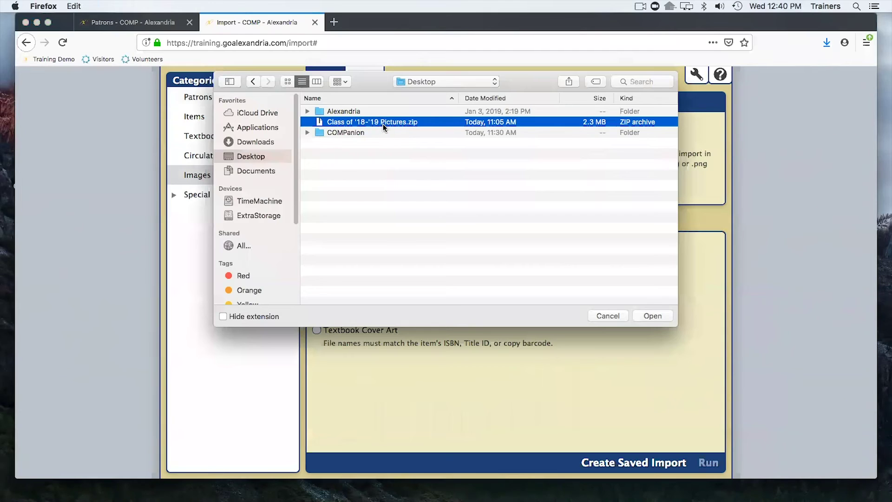
left_click(655, 317)
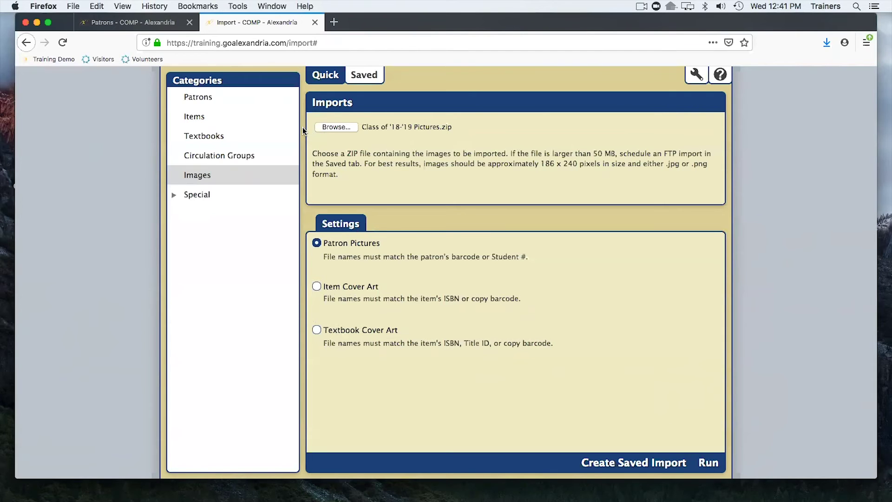
left_click(150, 28)
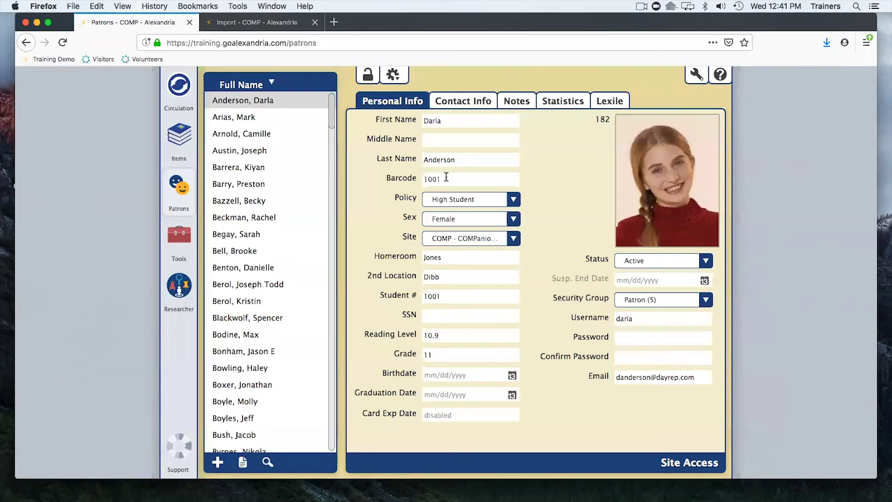
Return to the Images import tab with Class of '18-'19 Pictures.zip still loaded.
left_click(245, 22)
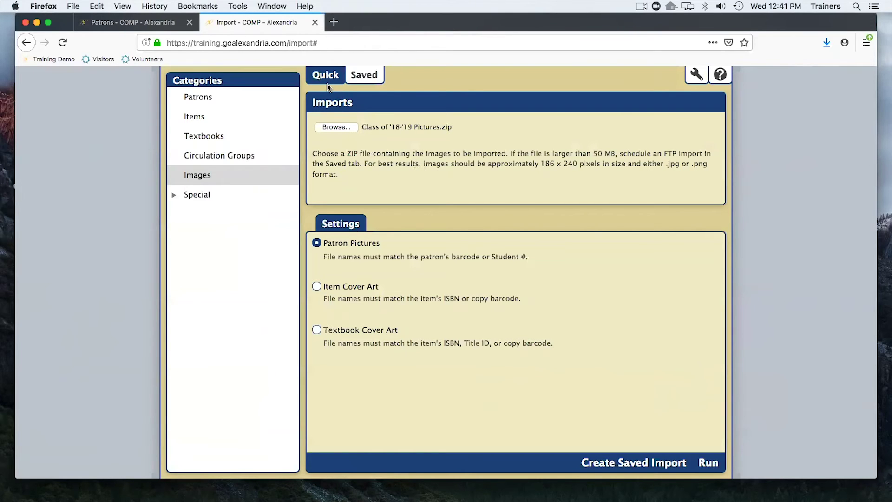
key("ctrl+Right")
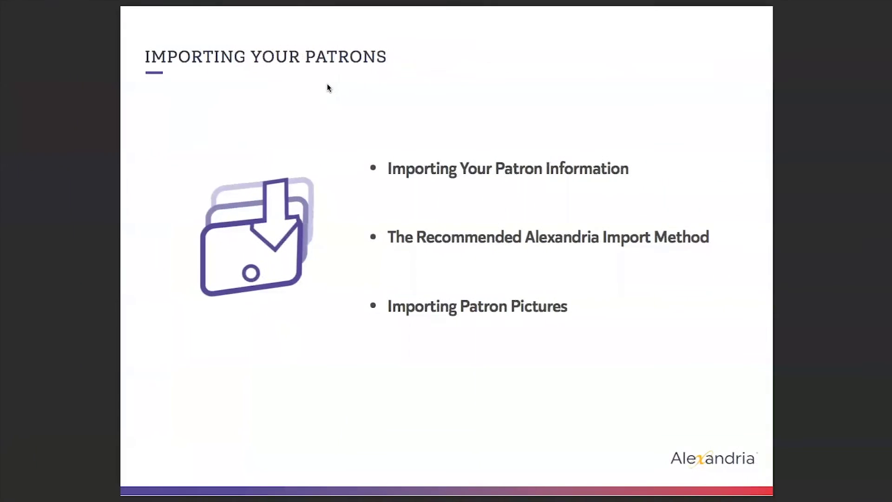
key("Right")
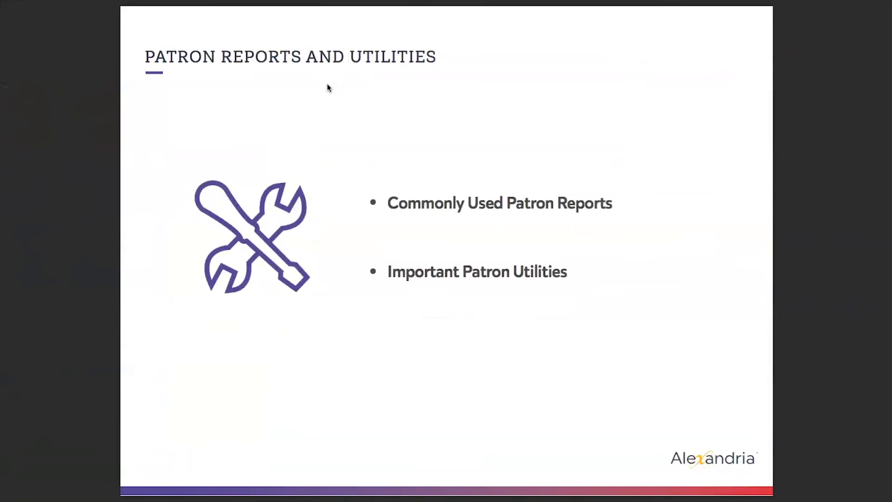
key("ctrl+Left")
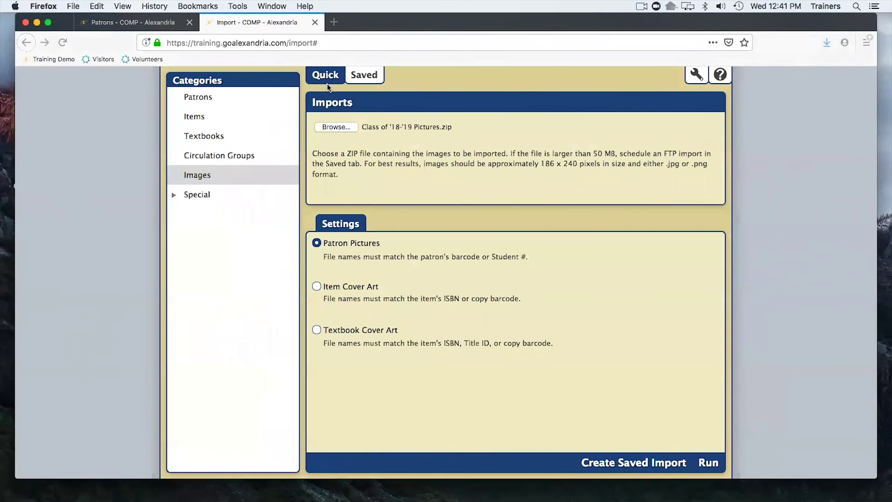
Close the Images import tab and go to Tools > Reports.
left_click(314, 23)
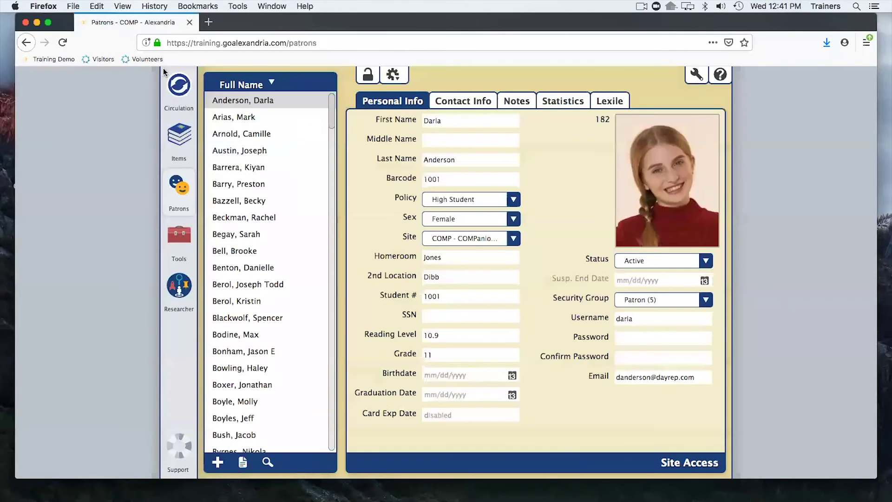
left_click(176, 237)
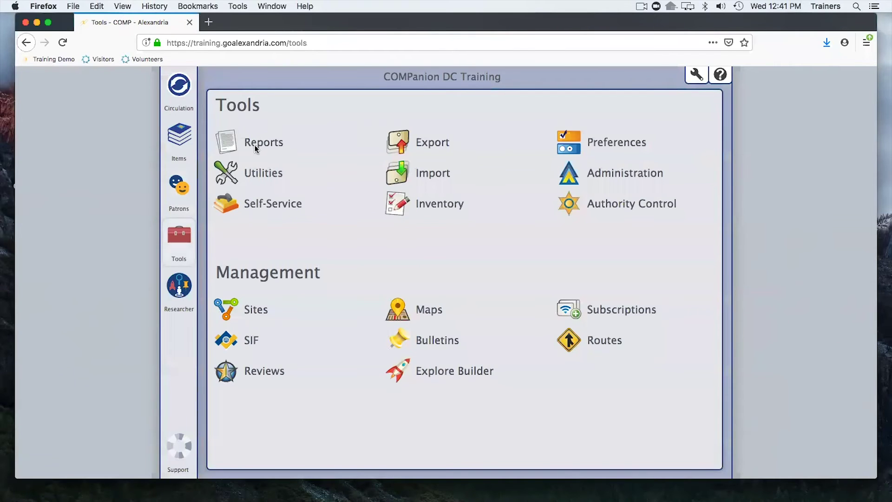
left_click(255, 145)
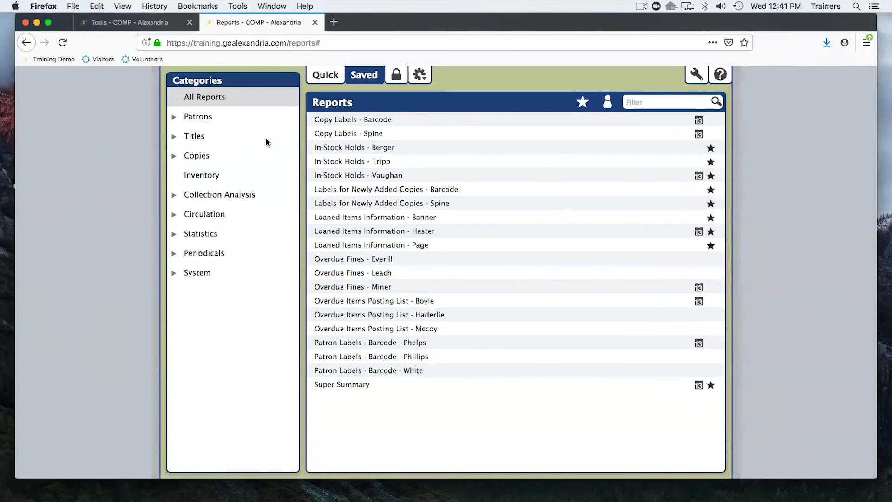
Switch the Reports list to Quick reports, starting from Accelerated Reader Information.
left_click(316, 76)
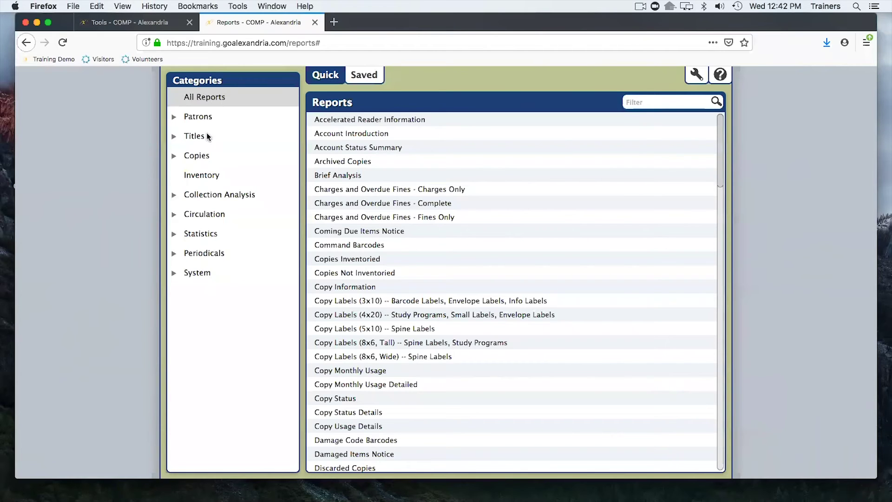
Open Patron Barcode Labels (3x10) from Patrons > Labels and view its sort and layout options.
left_click(196, 117)
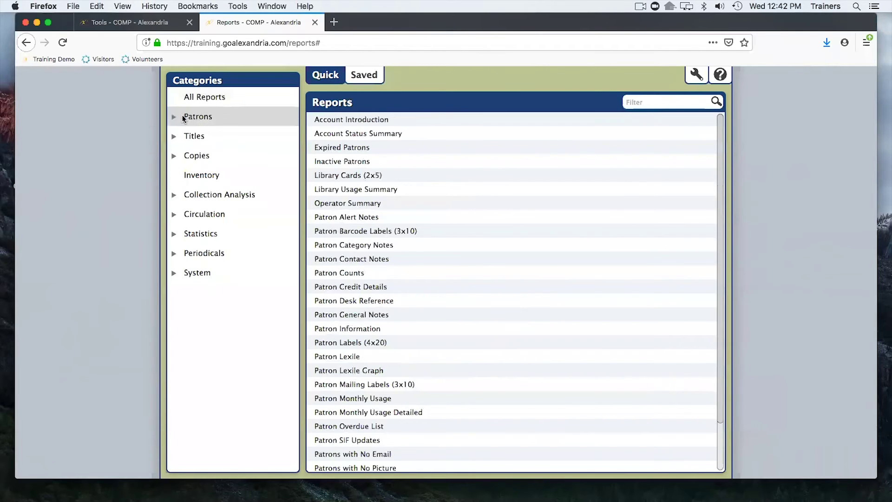
left_click(175, 119)
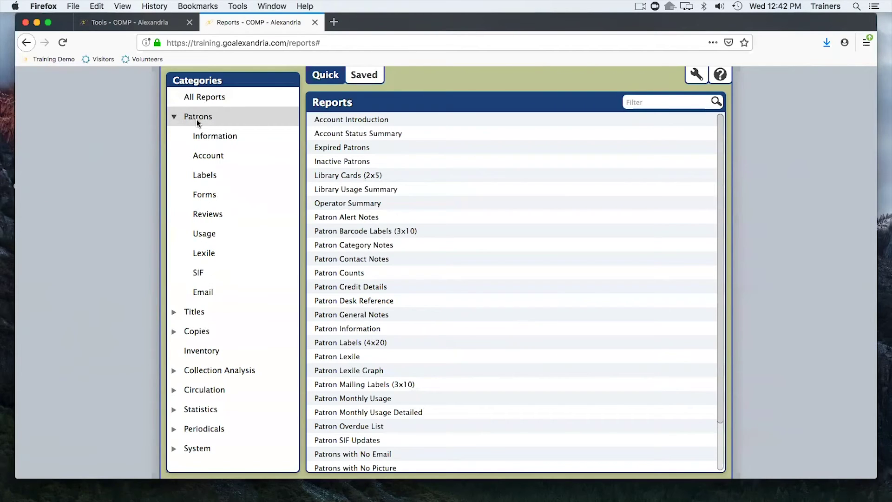
left_click(208, 176)
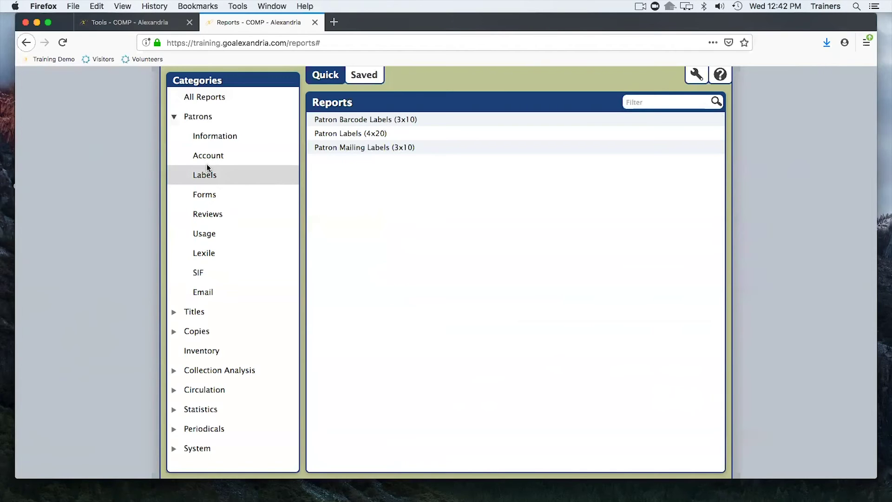
left_click(358, 121)
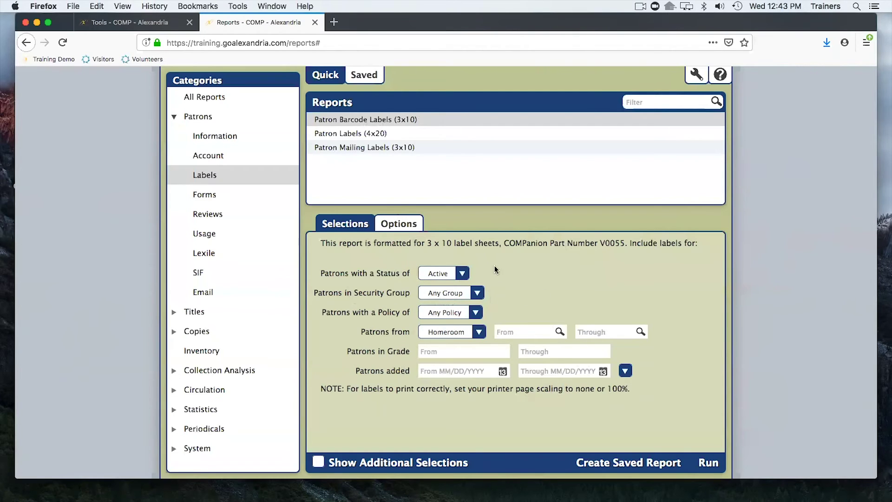
left_click(403, 225)
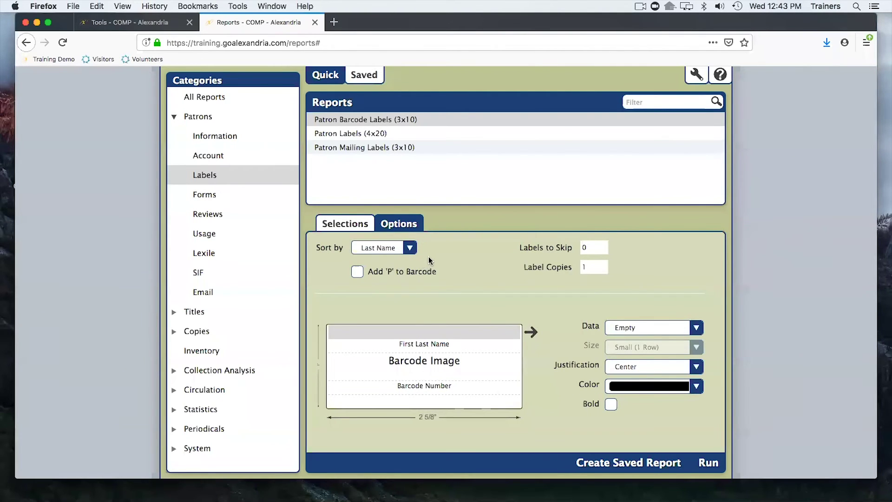
Set the label report's Sort by to Grade instead of Homeroom, then review the label lines.
left_click(411, 249)
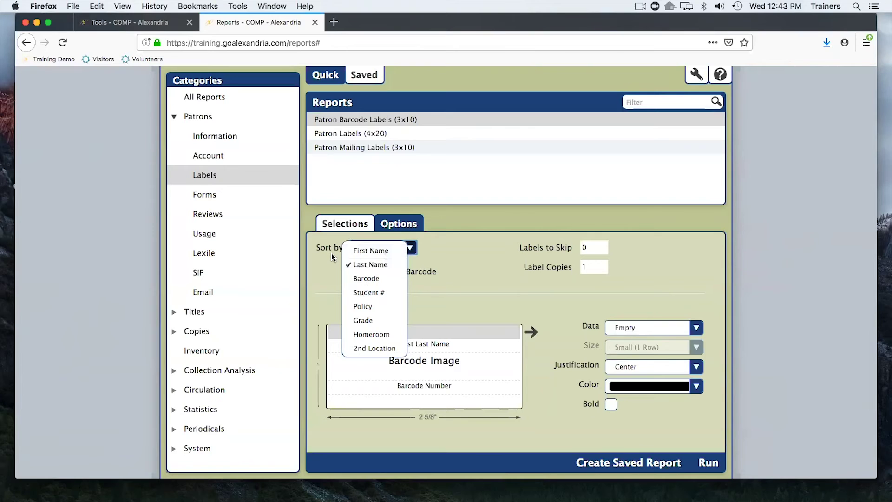
left_click(379, 333)
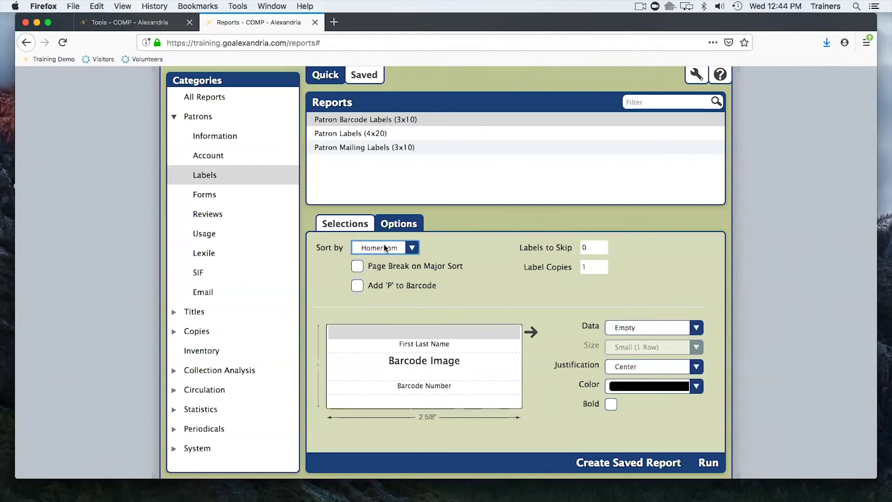
left_click(411, 249)
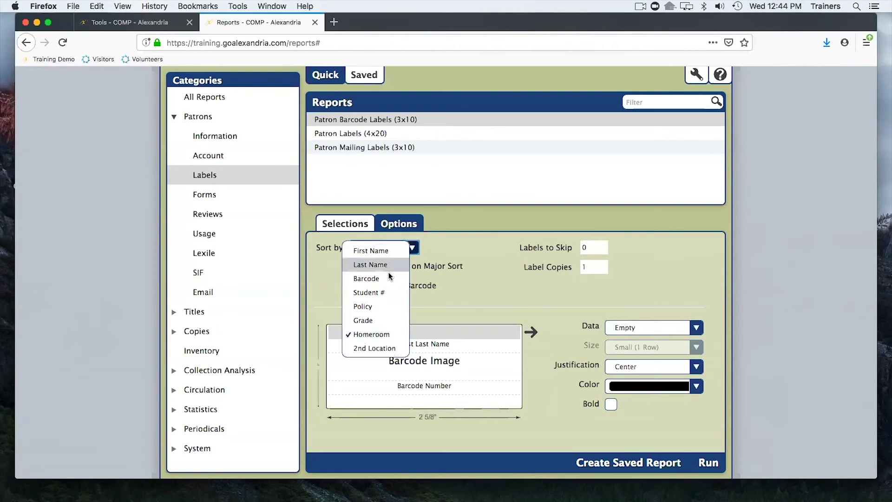
left_click(370, 321)
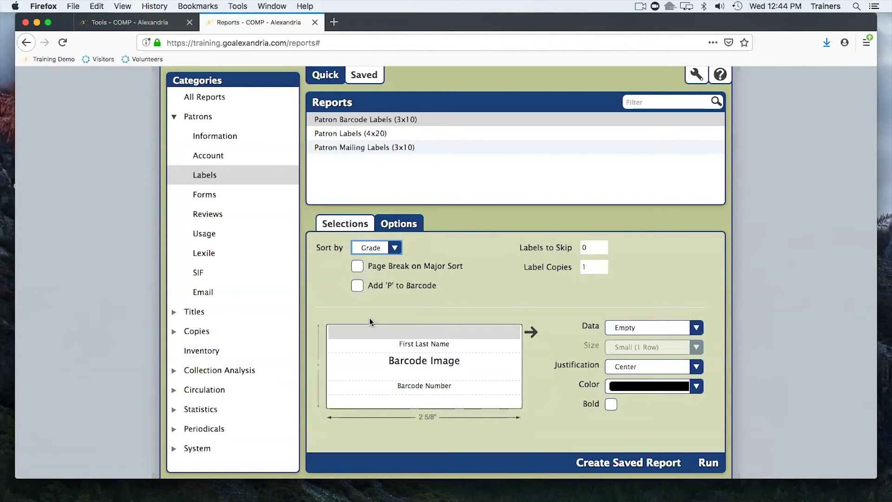
left_click(394, 251)
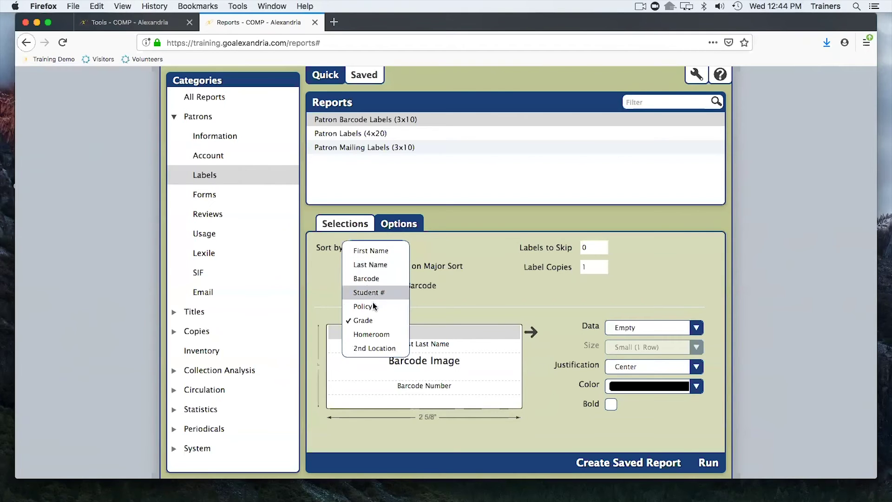
left_click(445, 253)
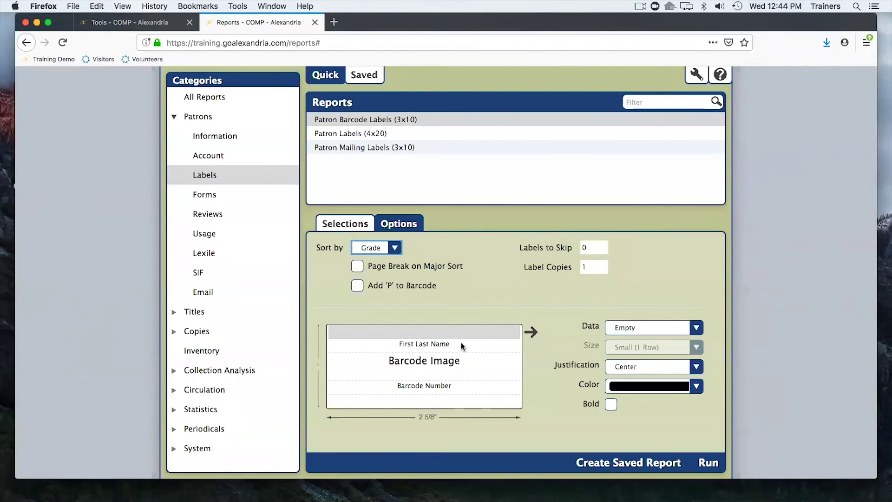
left_click(463, 344)
left_click(478, 333)
Save the report as the owner's name plus 'Yearly Grade Patron Barcode Labels (3x10)'.
left_click(632, 462)
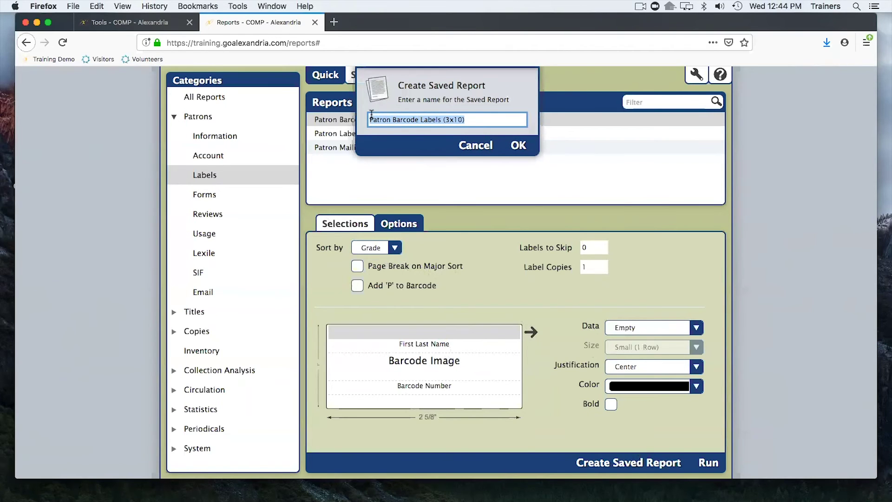
left_click(373, 117)
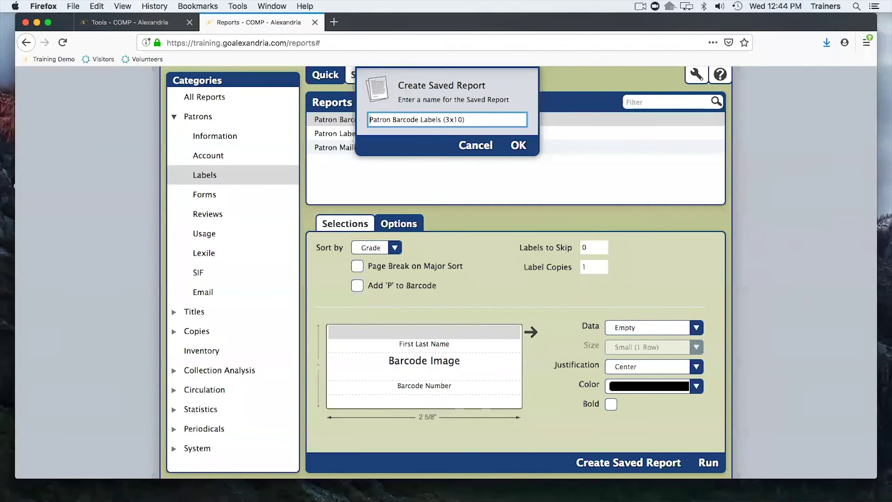
type("Yearly ")
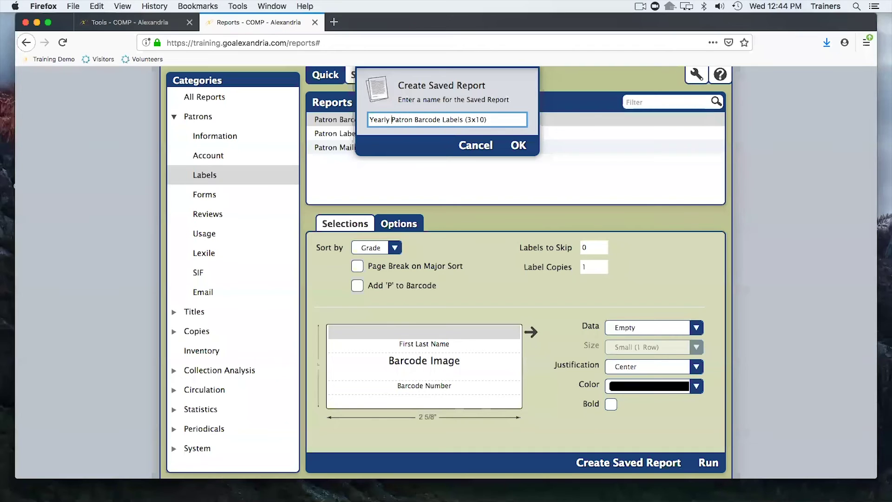
type("Grade")
left_click(371, 119)
type("Josh's")
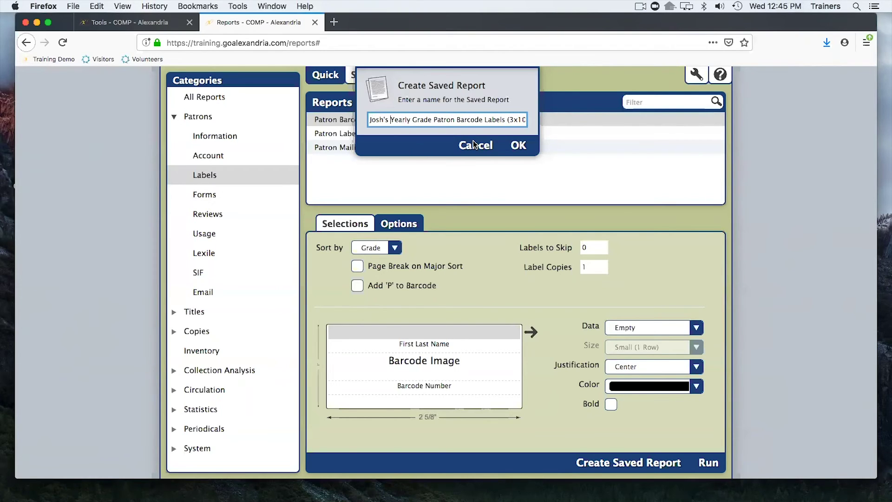
left_click(518, 145)
left_click(339, 120)
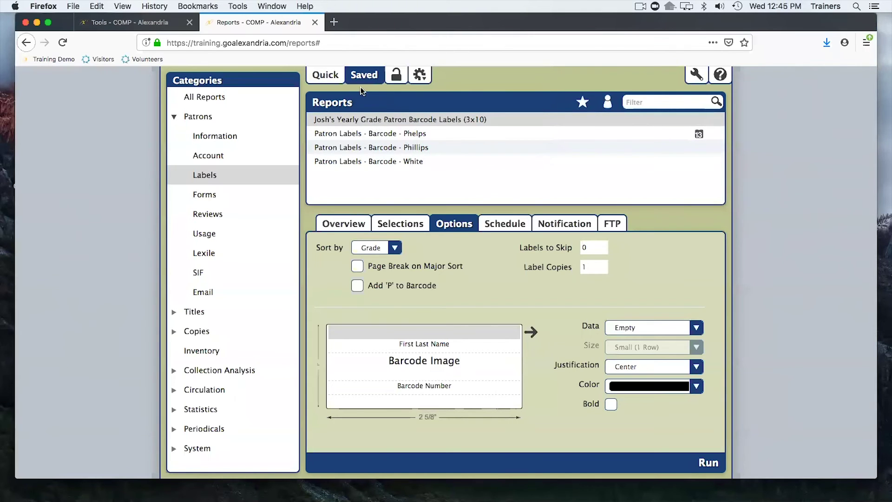
Review the saved report's patron Selections, then collapse Patrons and expand Circulation categories.
left_click(202, 97)
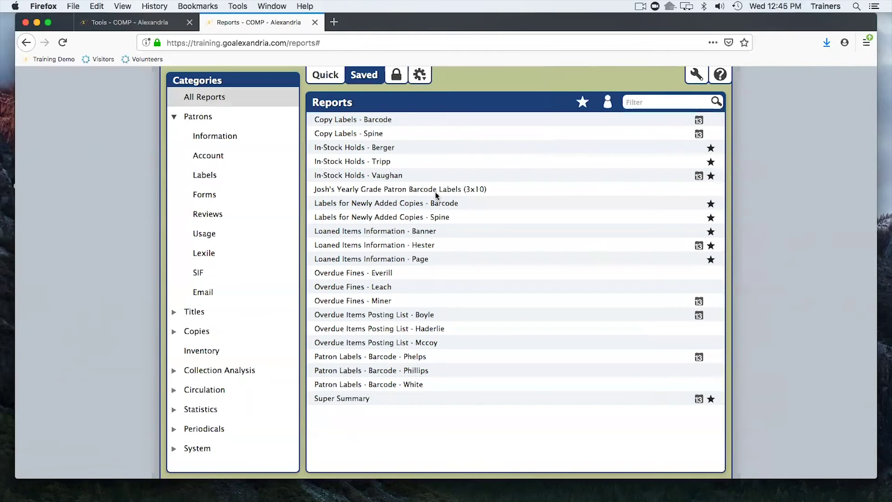
left_click(431, 190)
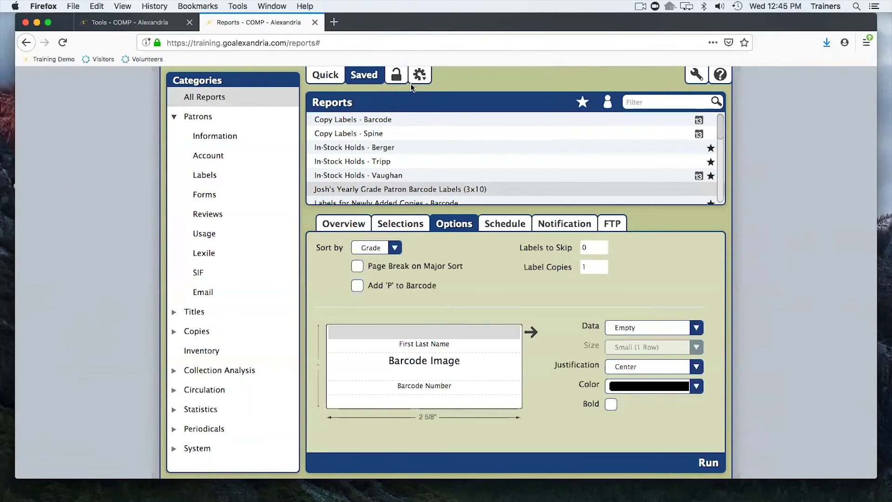
left_click(401, 224)
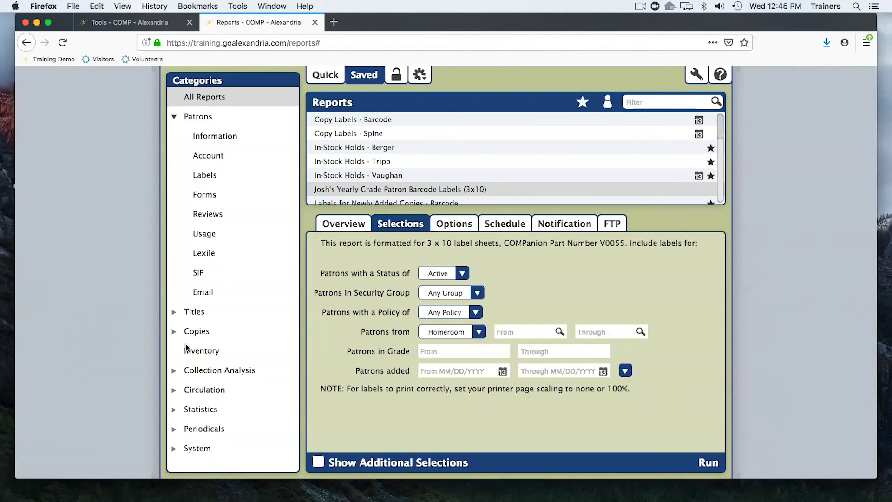
left_click(175, 118)
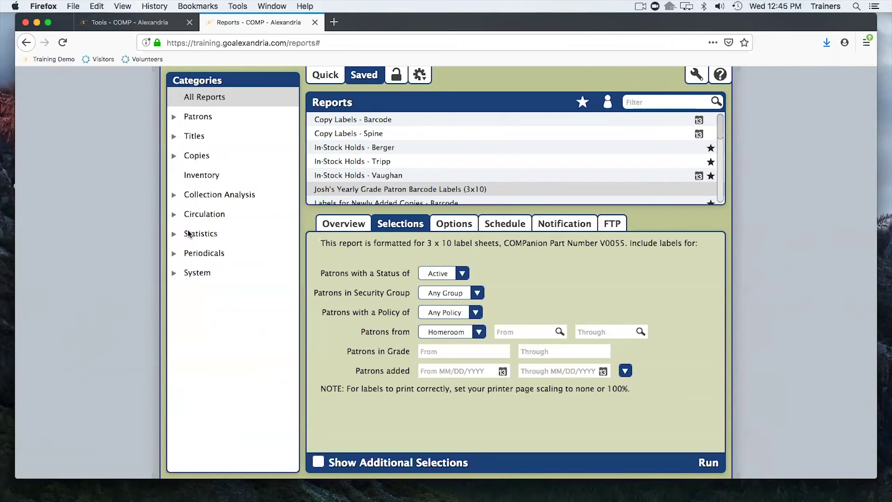
left_click(175, 215)
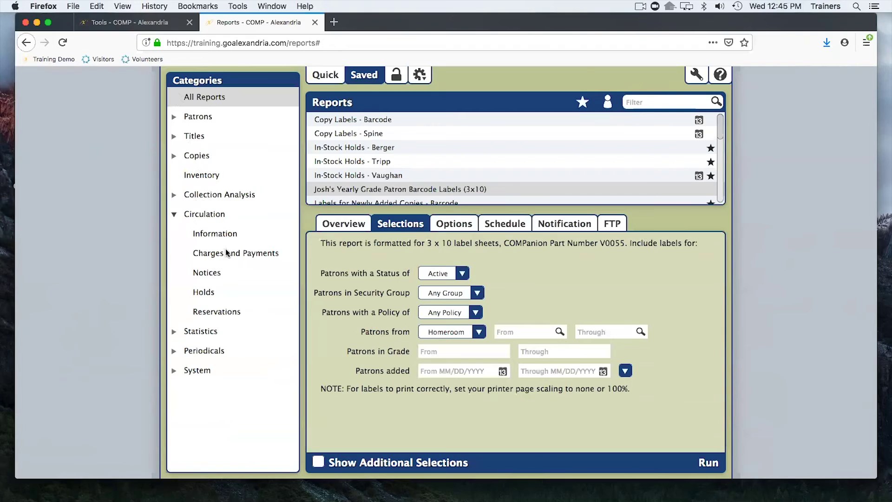
Open the Overdue Items Notice from the Quick list under Circulation > Notices.
left_click(207, 272)
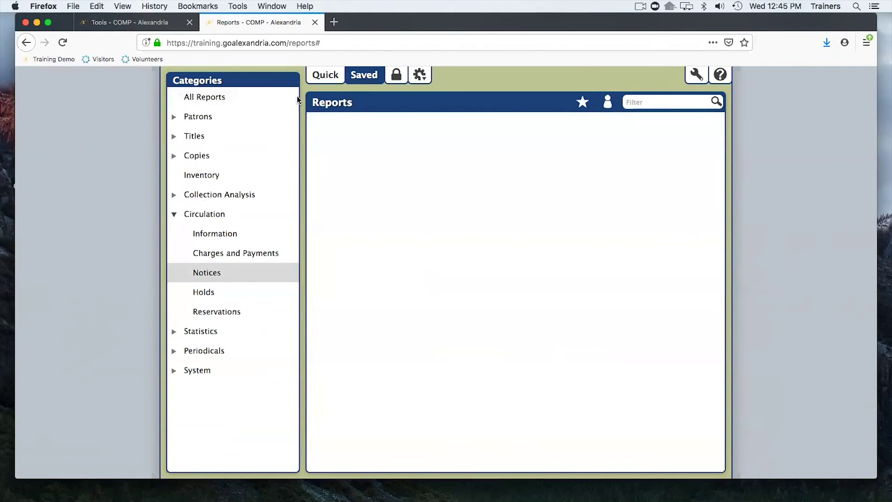
left_click(324, 73)
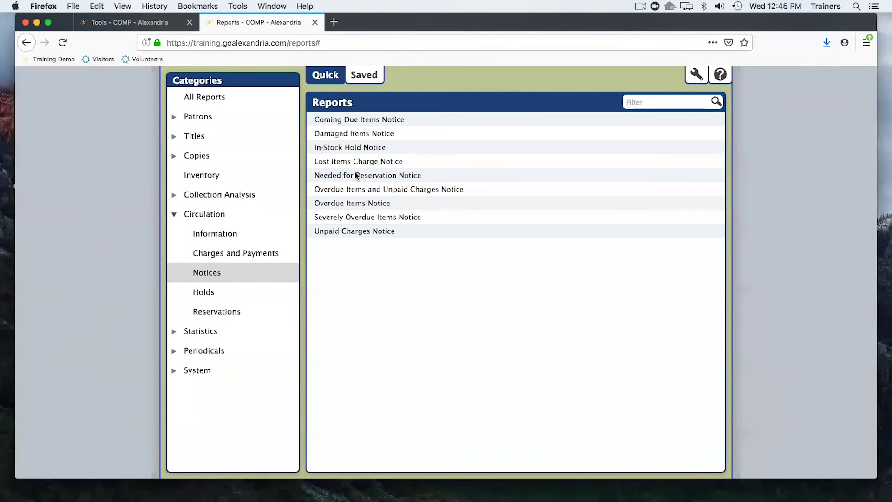
left_click(361, 202)
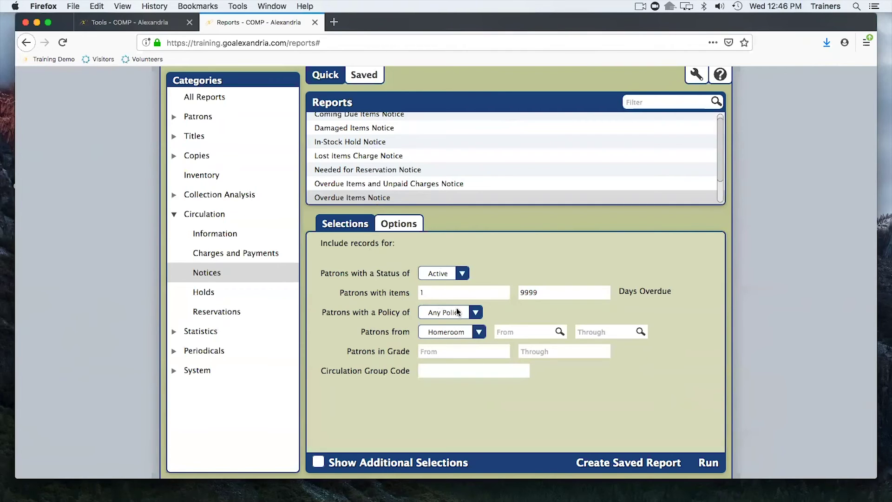
Change the Overdue Items Notice minimum days overdue from 1 to 14, then view Options.
left_click(442, 291)
left_click(437, 292)
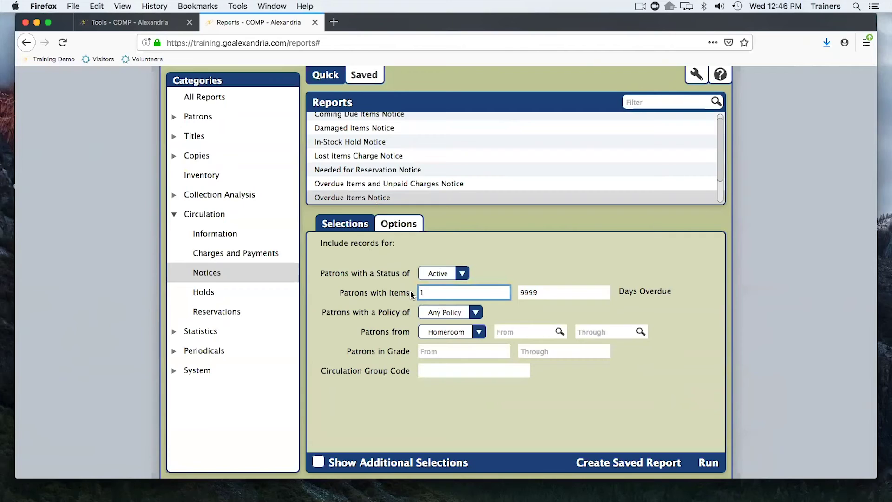
left_click_drag(432, 294, 414, 294)
type("14")
left_click(411, 224)
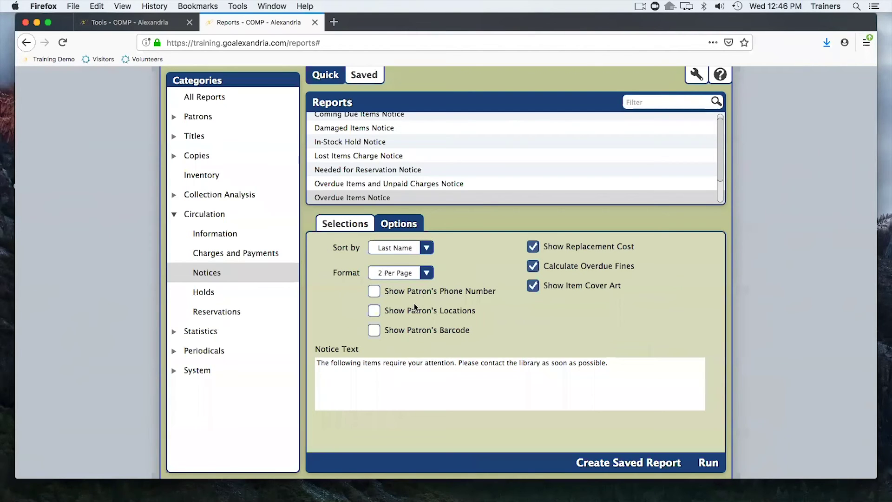
Sort the overdue notices by Homeroom, leaving Page Break on Major Sort off.
left_click(420, 246)
left_click(467, 253)
left_click(412, 251)
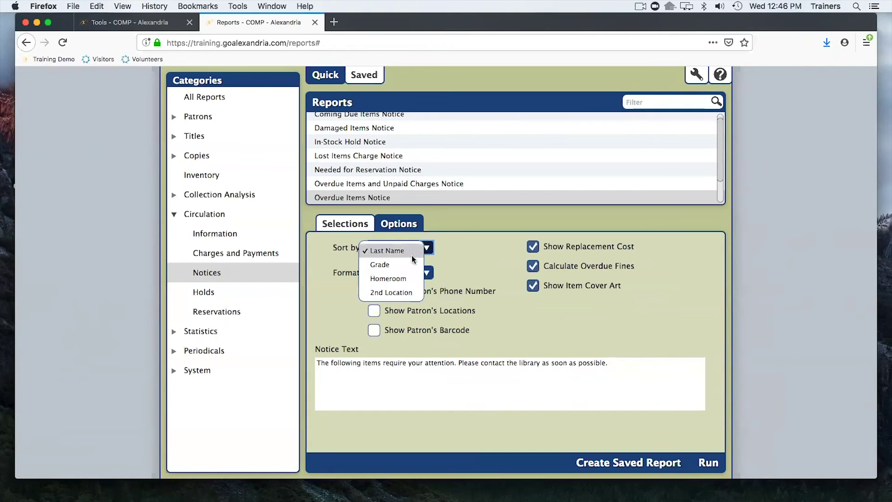
left_click(391, 276)
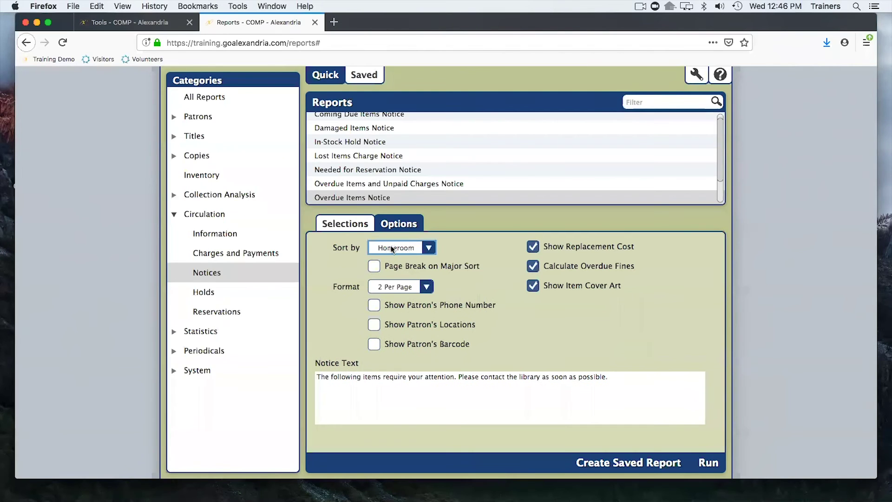
left_click(384, 268)
left_click(384, 269)
Check the notice Format list and keep it at 2 Per Page.
left_click(425, 288)
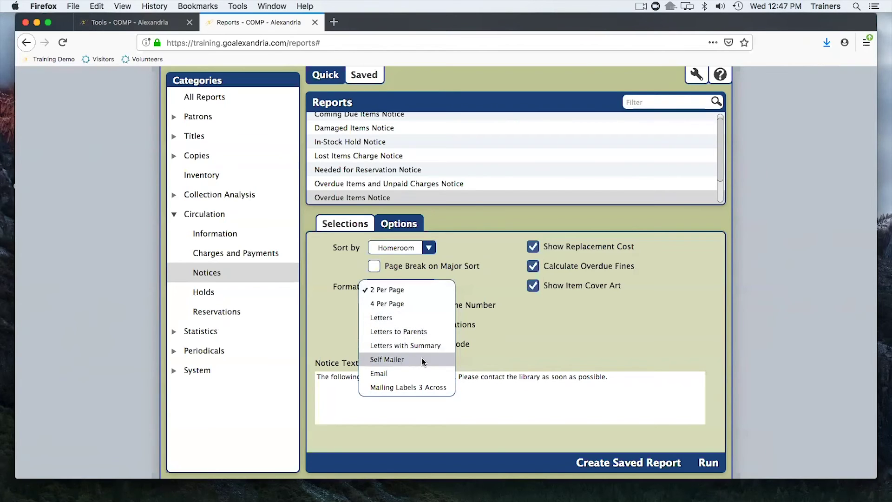
left_click(337, 318)
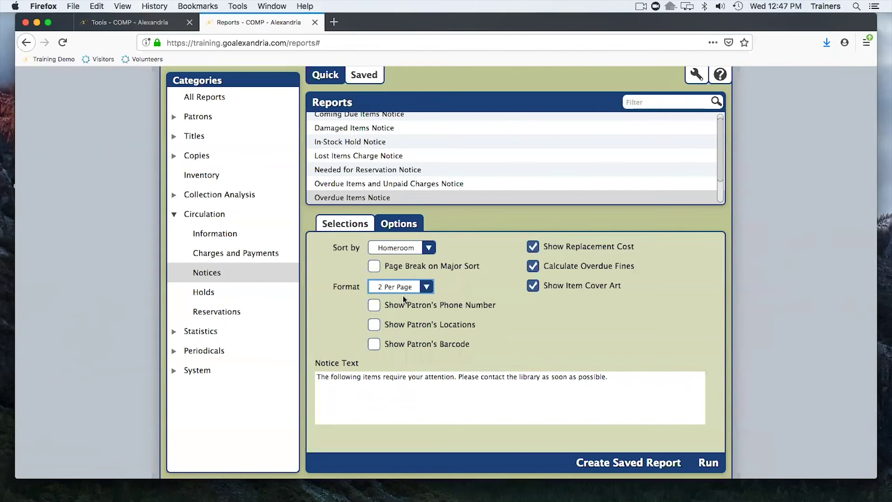
left_click(420, 288)
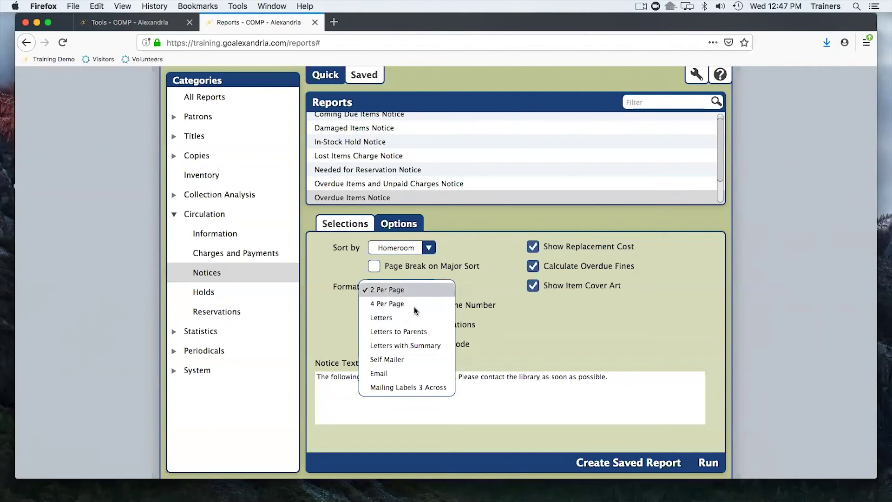
left_click(333, 314)
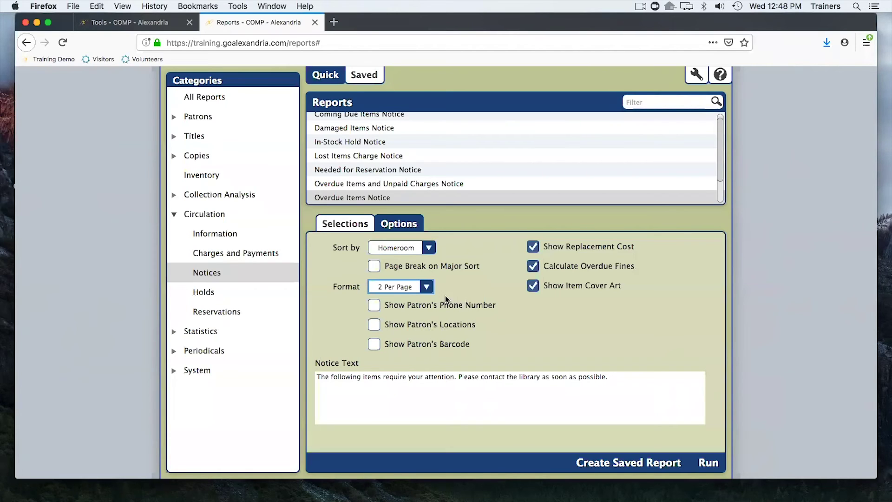
Save the current settings as the report 'Overdue Items Notice' and open its settings.
left_click(641, 465)
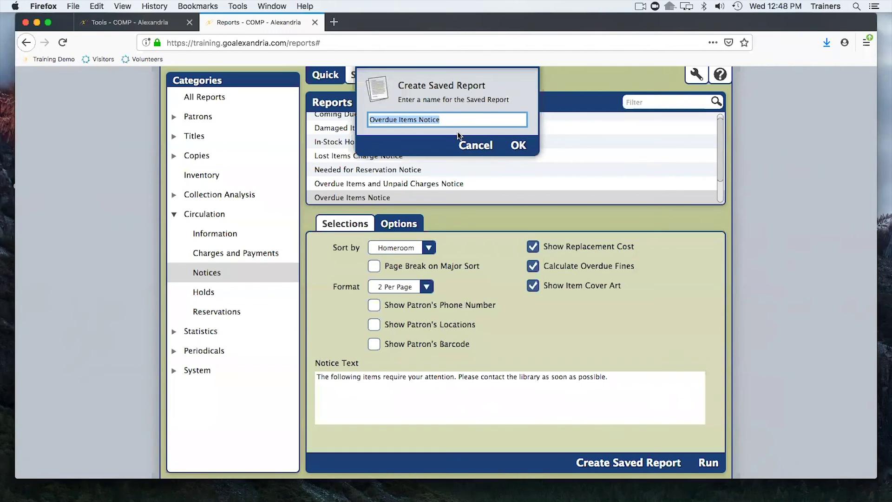
left_click(517, 146)
left_click(396, 119)
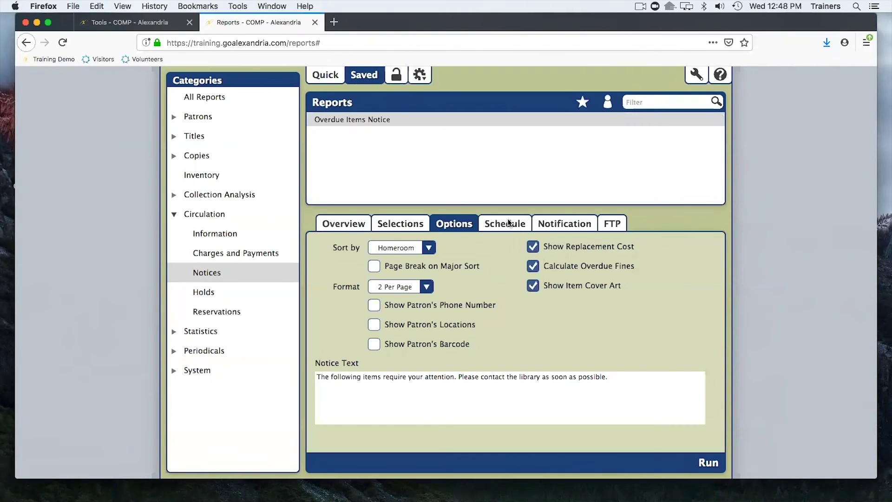
Tick Schedule Report to turn on scheduling for Overdue Items Notice.
left_click(495, 225)
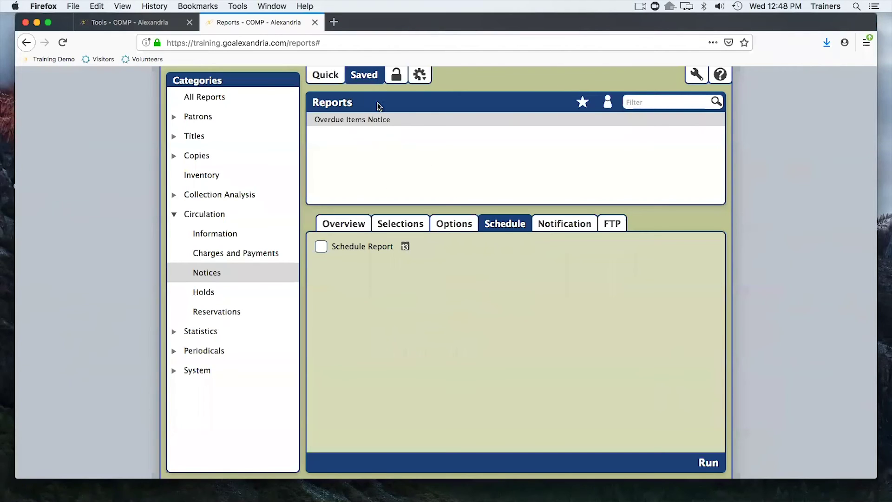
left_click(322, 246)
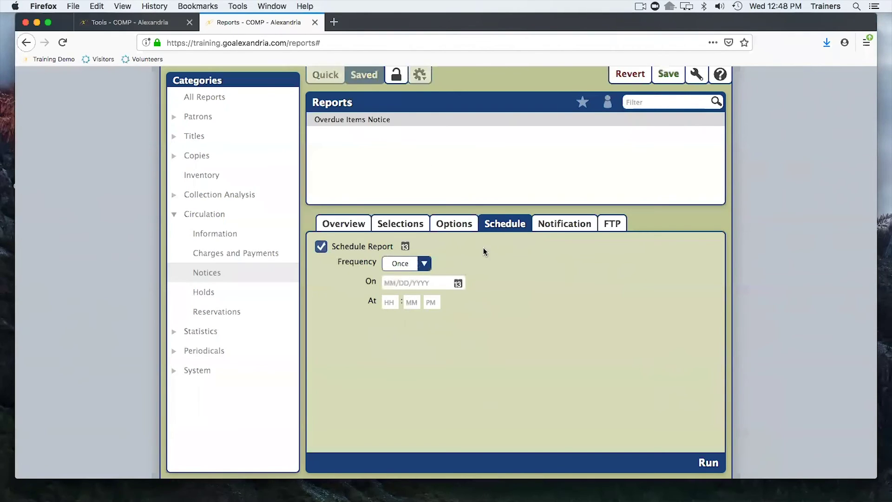
left_click(556, 223)
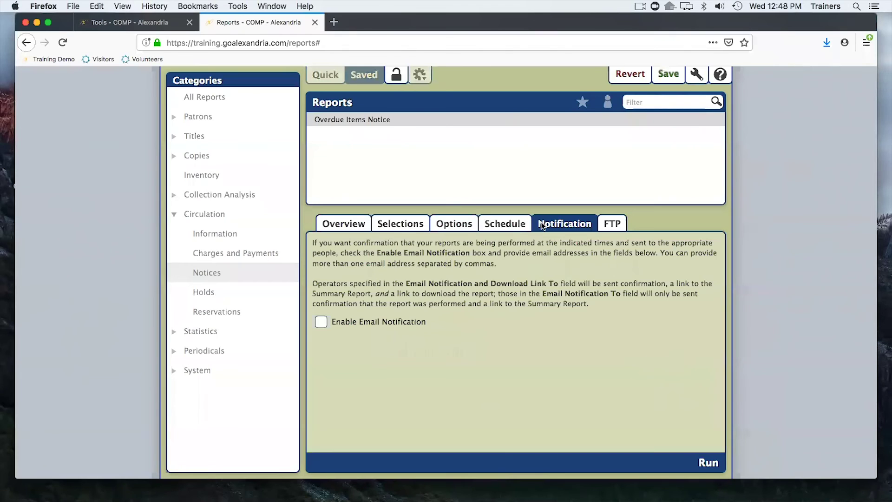
Tick Enable Email Notification and enter an email address for confirmations and download links.
left_click(322, 323)
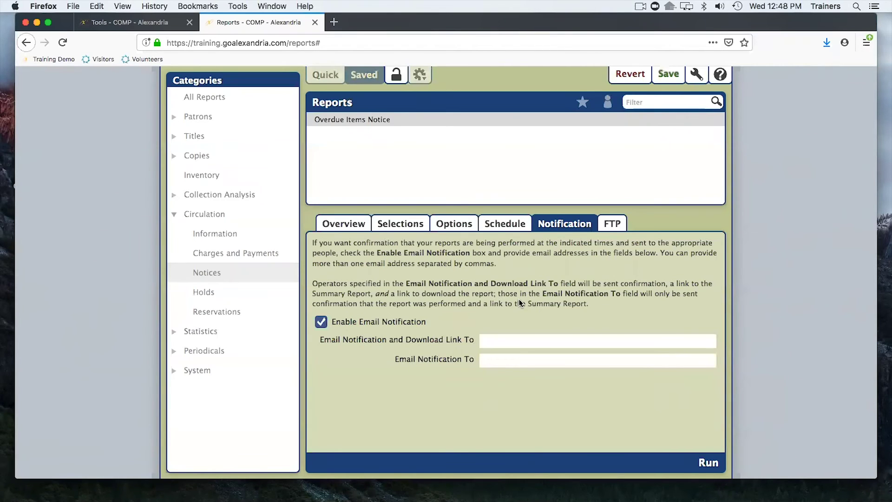
left_click(508, 229)
left_click(554, 222)
left_click(525, 223)
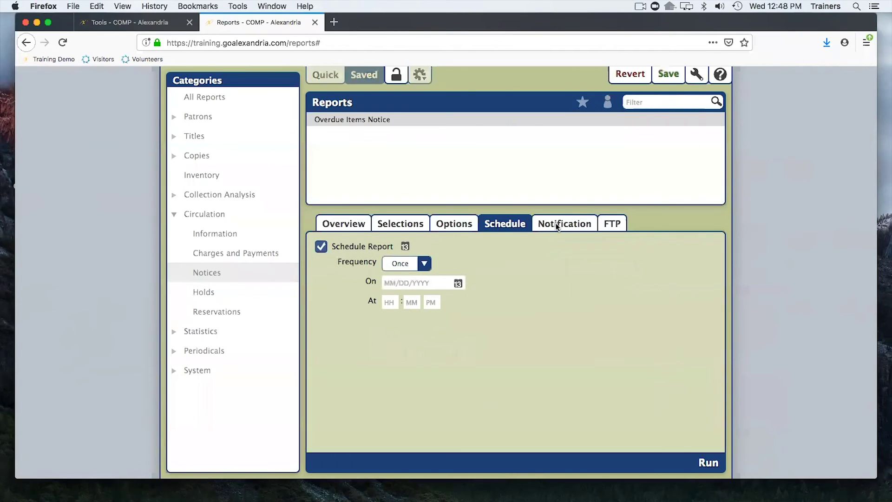
left_click(556, 223)
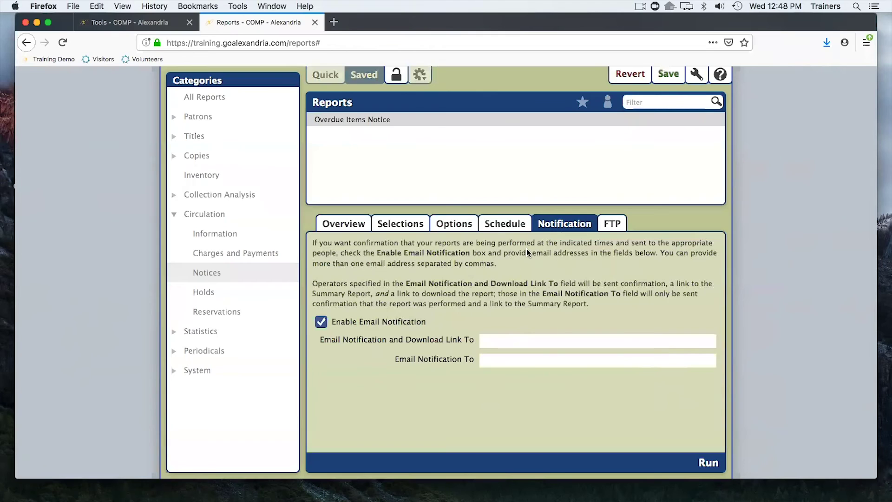
left_click(515, 339)
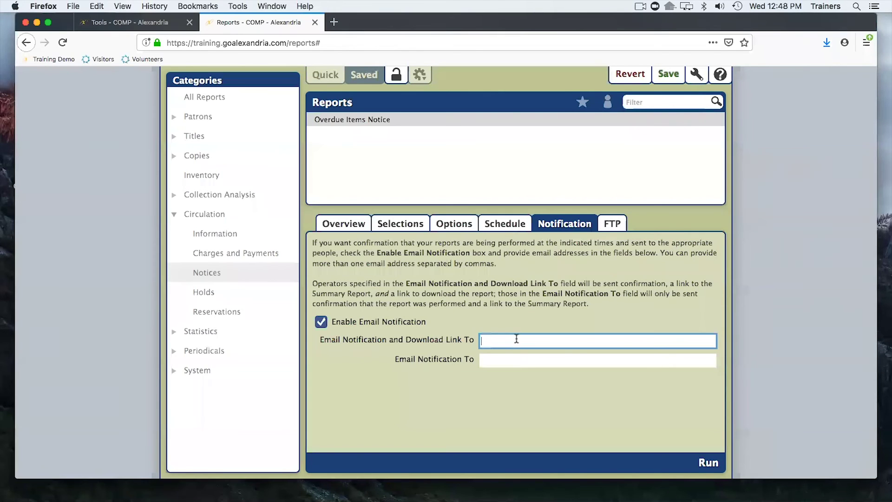
type("a@a.com")
Set a Weekly schedule on Mondays at 8:00 AM, then Revert to discard the unsaved changes.
left_click(517, 224)
left_click(423, 264)
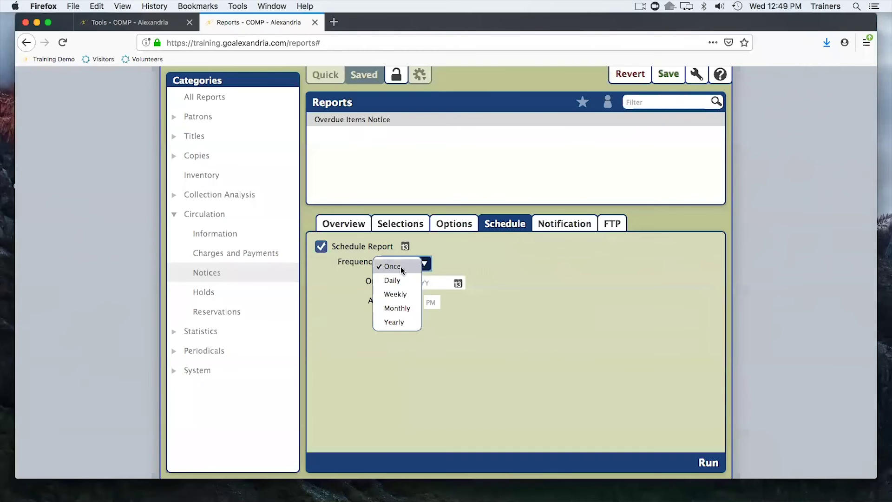
left_click(393, 280)
left_click(423, 264)
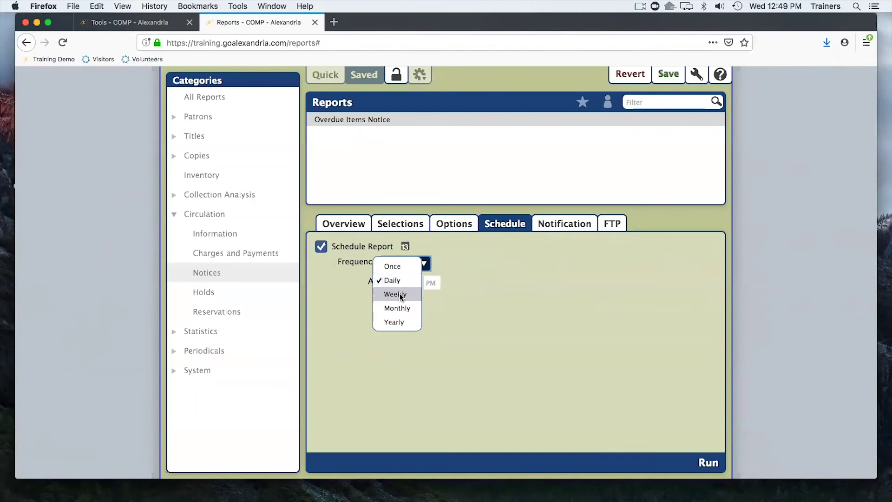
left_click(400, 294)
left_click(397, 284)
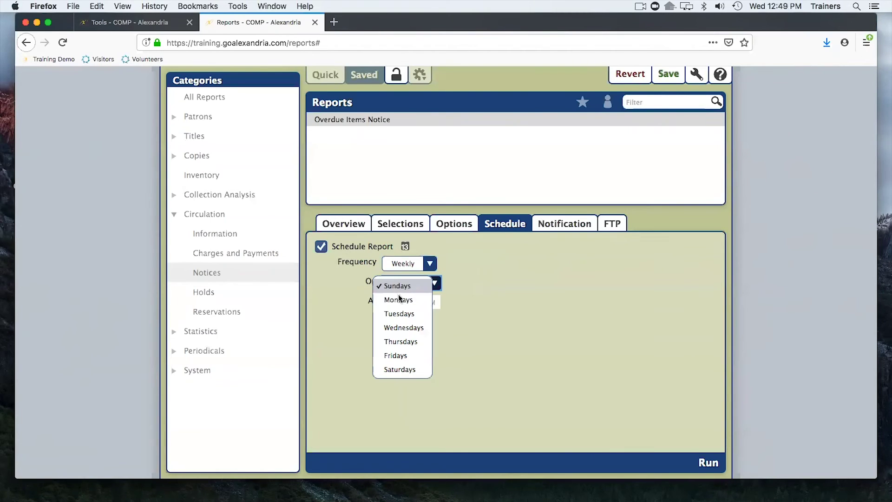
left_click(398, 299)
left_click(397, 299)
type("8")
key("Tab")
key("Tab")
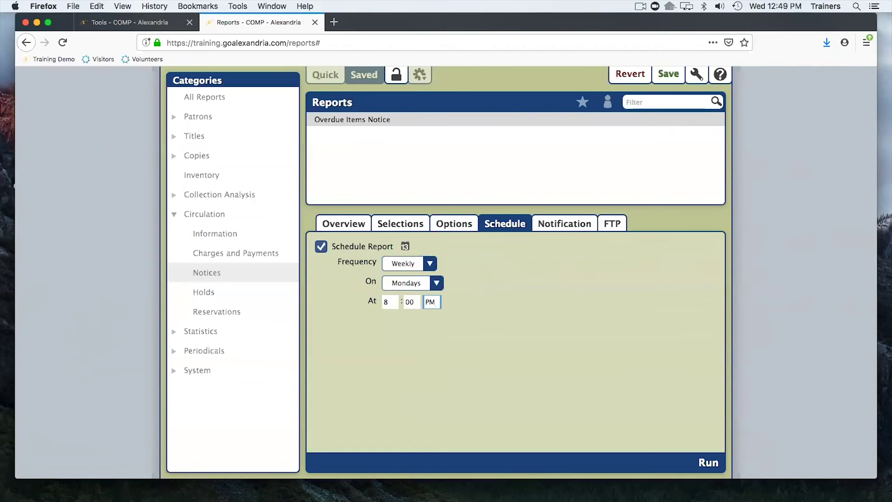
key("a")
left_click(630, 73)
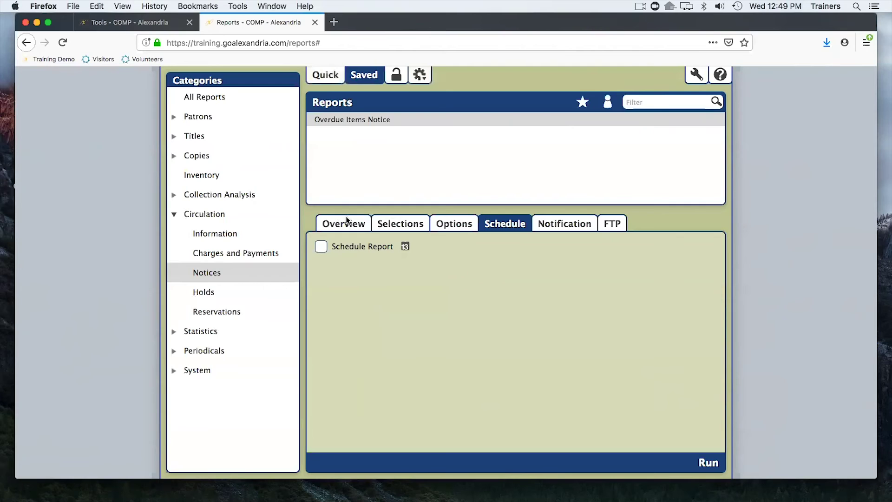
Select the Top Borrowing Patrons report under Patrons > Usage, Quick reports.
left_click(174, 117)
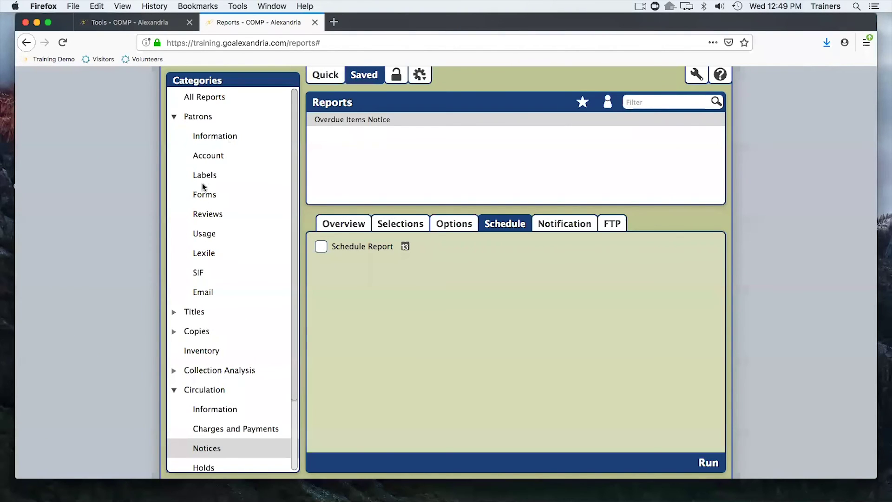
left_click(203, 233)
left_click(327, 77)
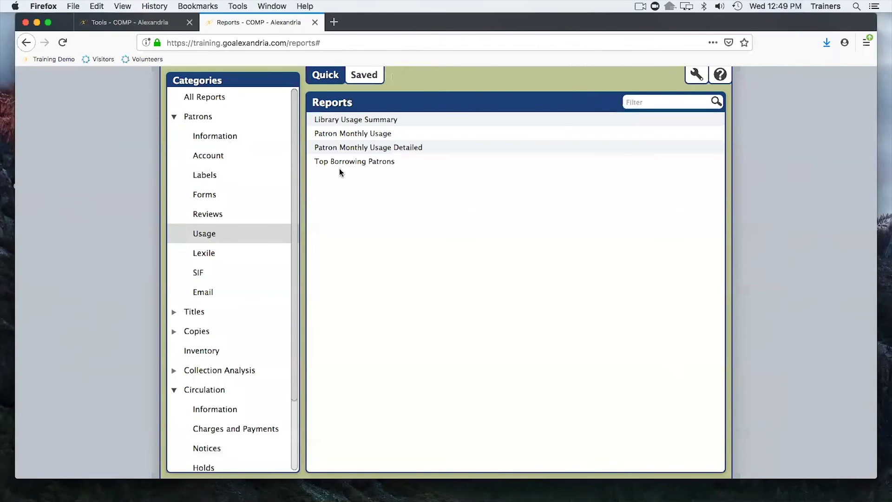
left_click(352, 161)
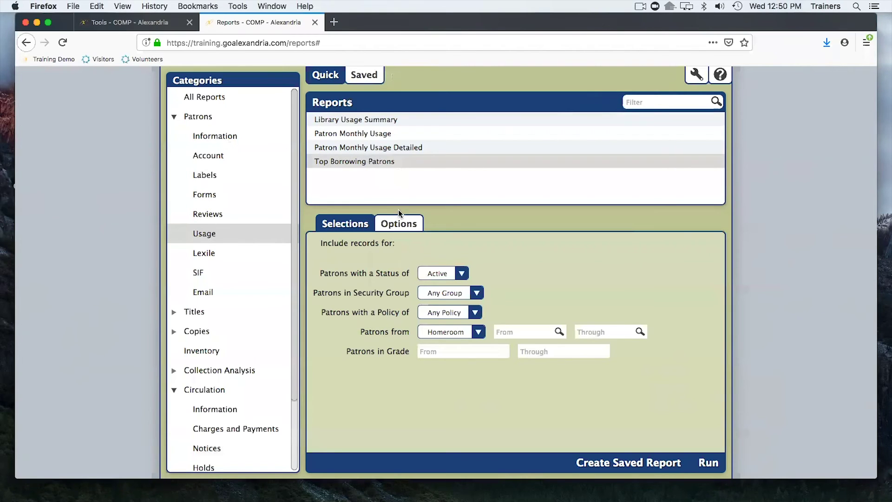
Review its options, keeping Number of Patrons at 20, then close the Reports page.
left_click(402, 225)
left_click(396, 226)
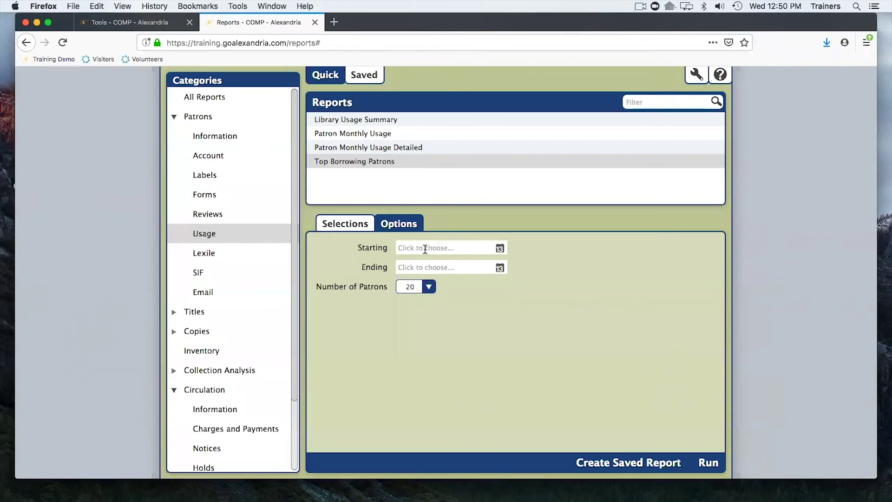
left_click(429, 289)
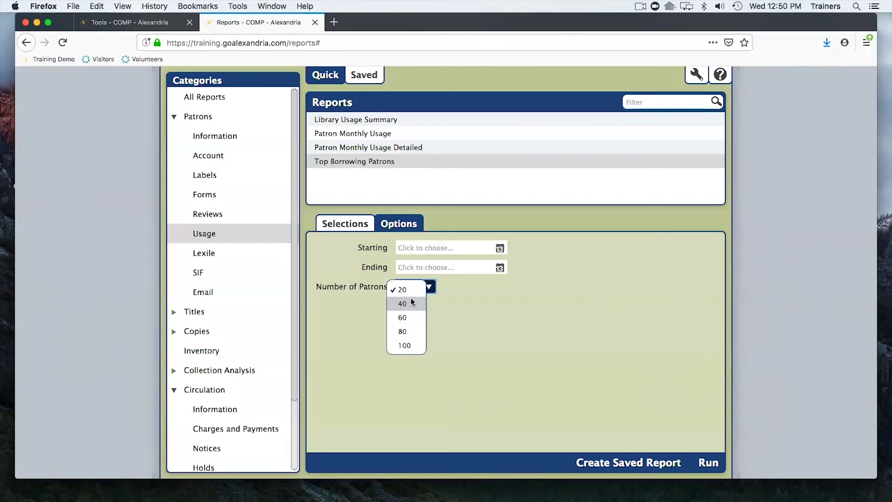
left_click(406, 291)
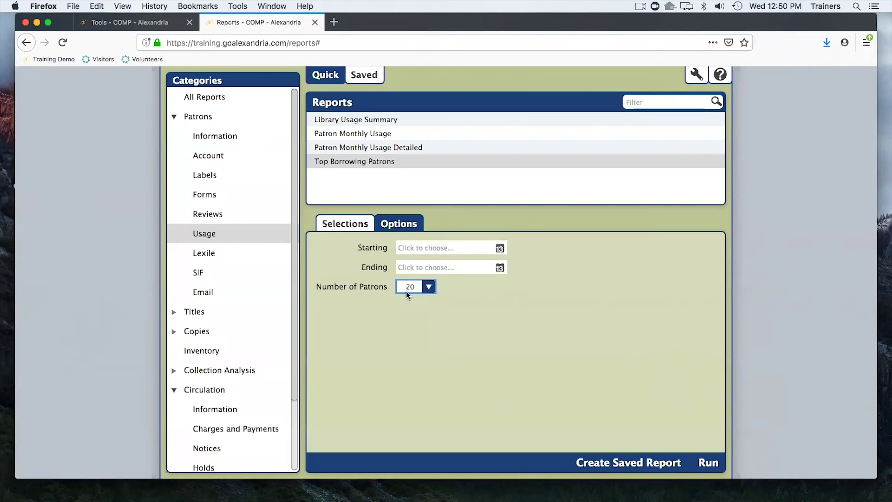
left_click(423, 289)
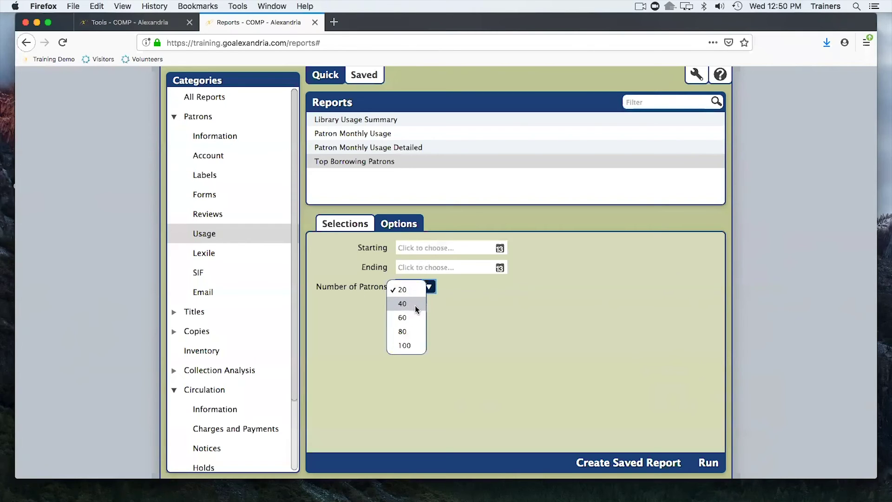
left_click(368, 313)
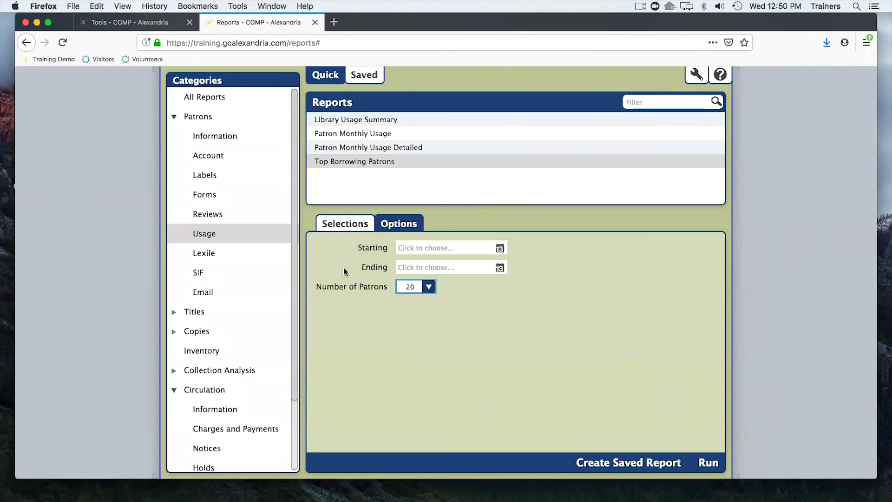
left_click(315, 23)
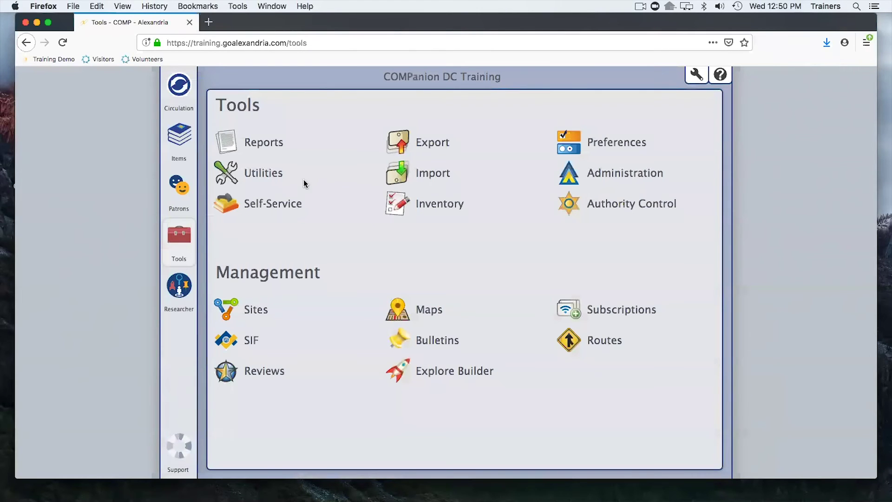
Open Utilities, filter to the Patrons category, and select the Remove Patrons utility.
left_click(262, 174)
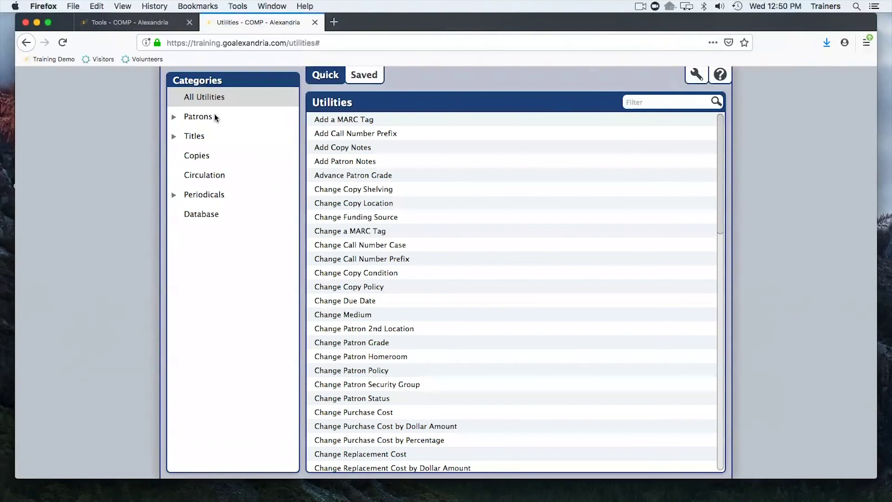
left_click(150, 24)
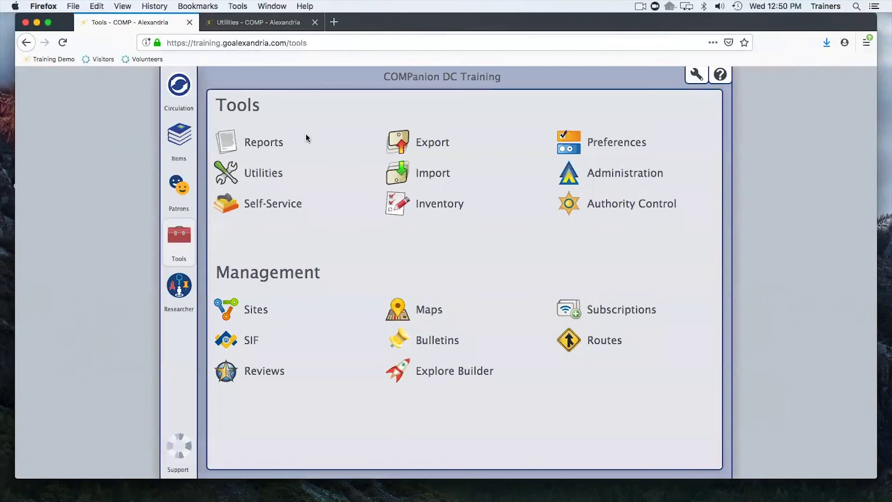
left_click(256, 22)
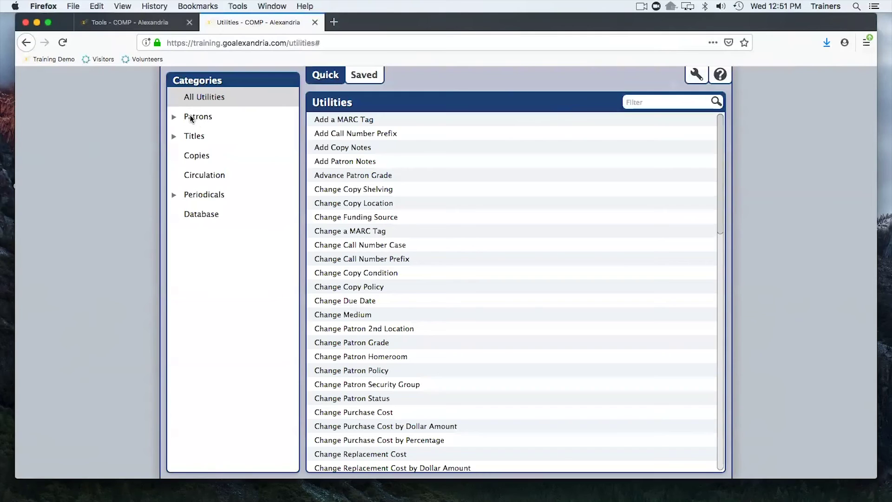
left_click(173, 119)
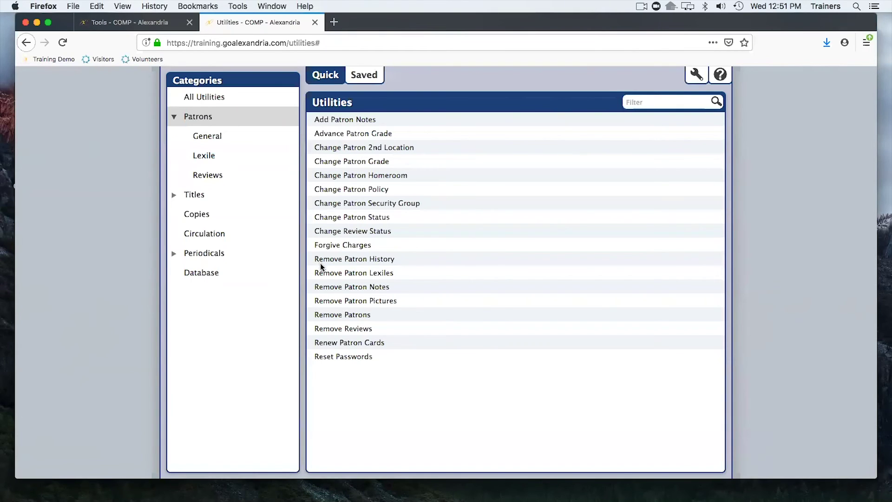
left_click(344, 312)
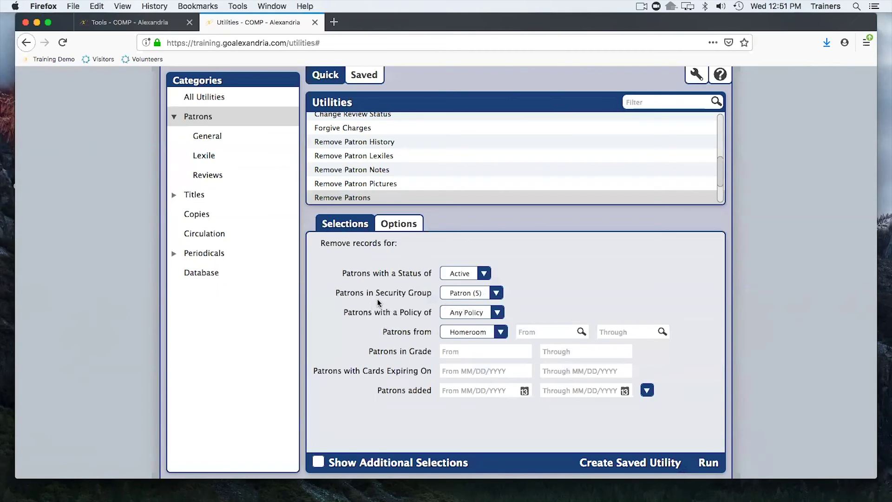
Set the Patrons in Grade range from Graduated through Graduated.
left_click(452, 352)
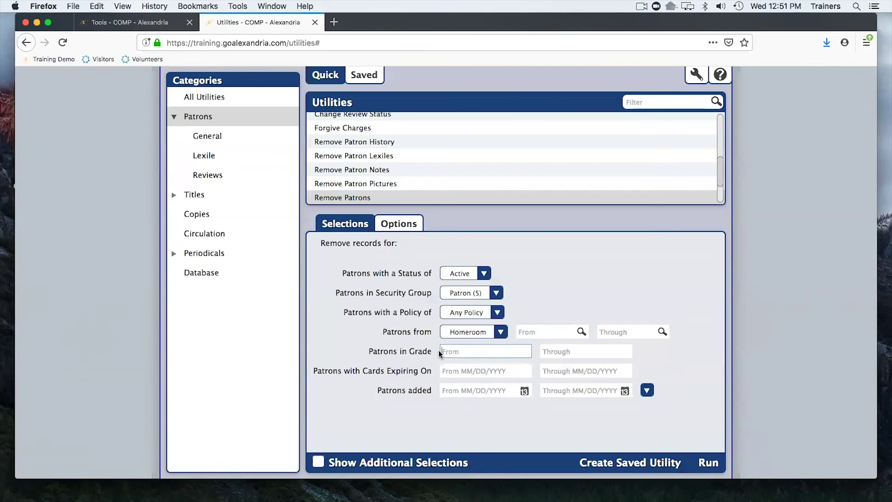
type("Graduated")
key("Tab")
type("Graduated")
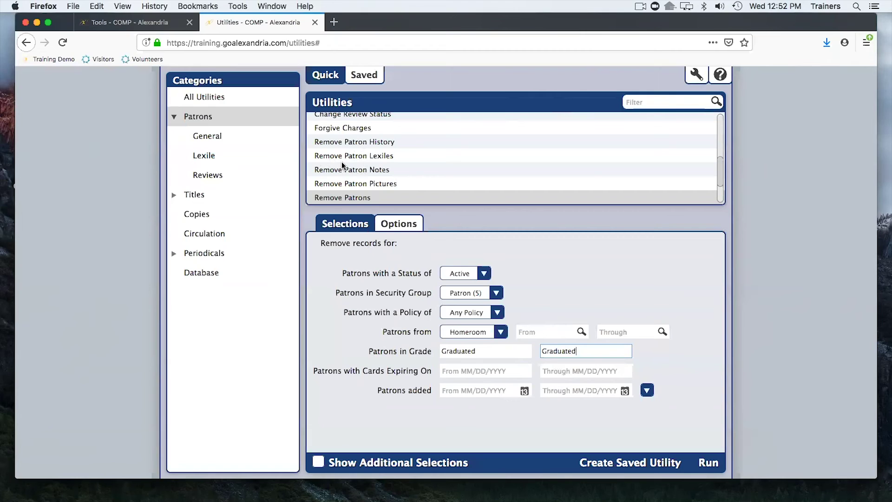
scroll(337, 160, "up", 1)
scroll(338, 161, "up", 3)
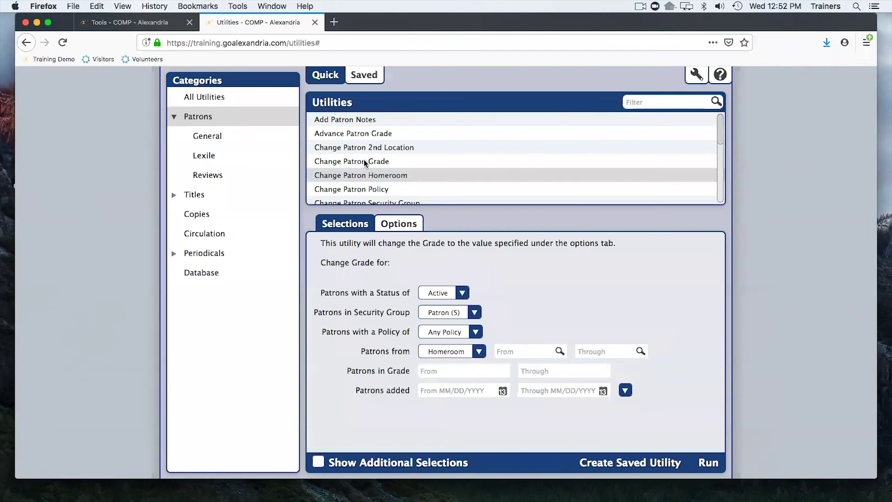
In the Change Patron Grade options, enter 'Last Year' as the Change Grade to value.
left_click(366, 163)
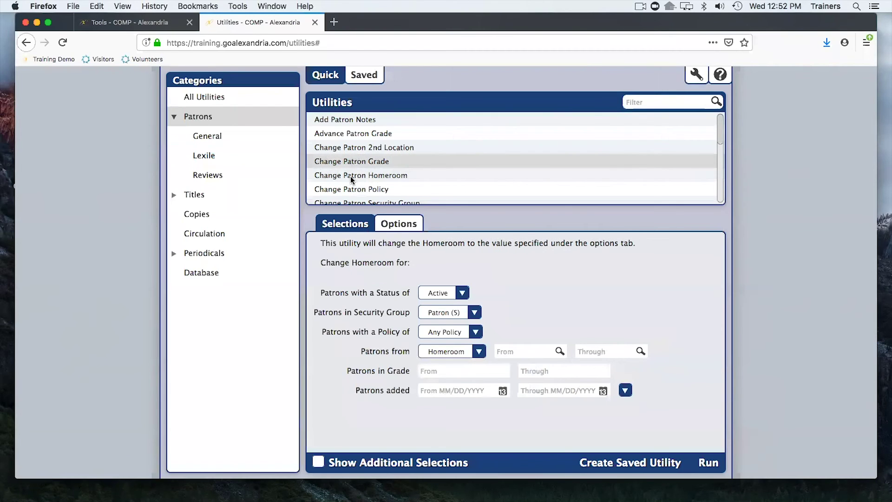
scroll(350, 176, "down", 1)
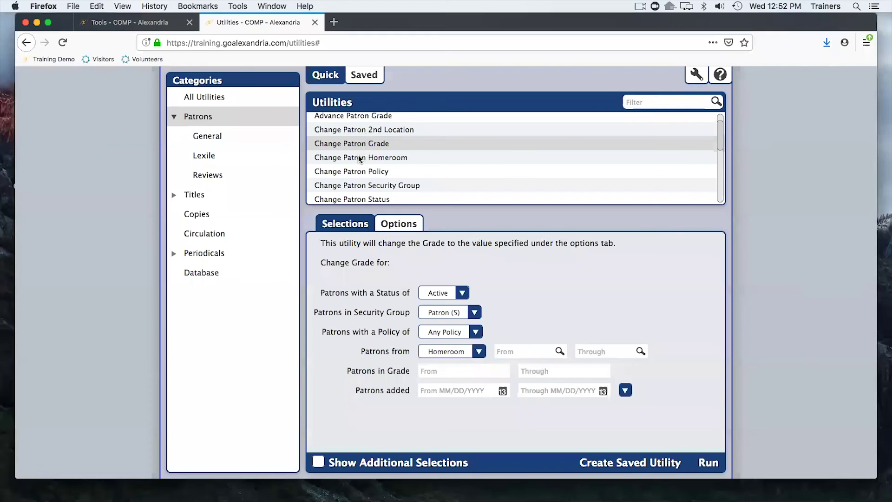
left_click(359, 156)
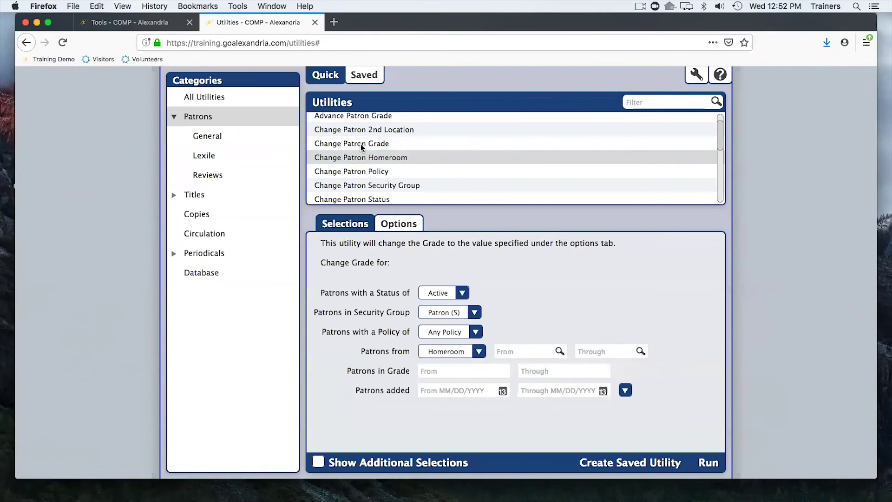
left_click(360, 143)
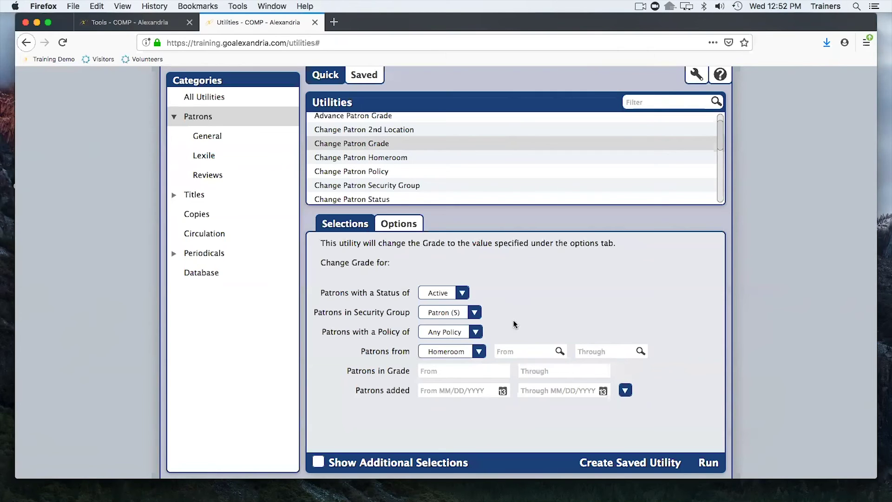
left_click(401, 224)
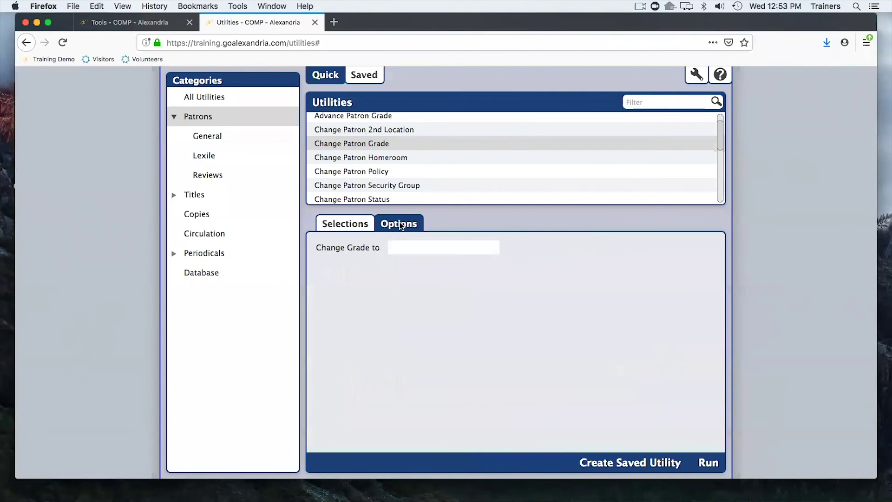
left_click(417, 249)
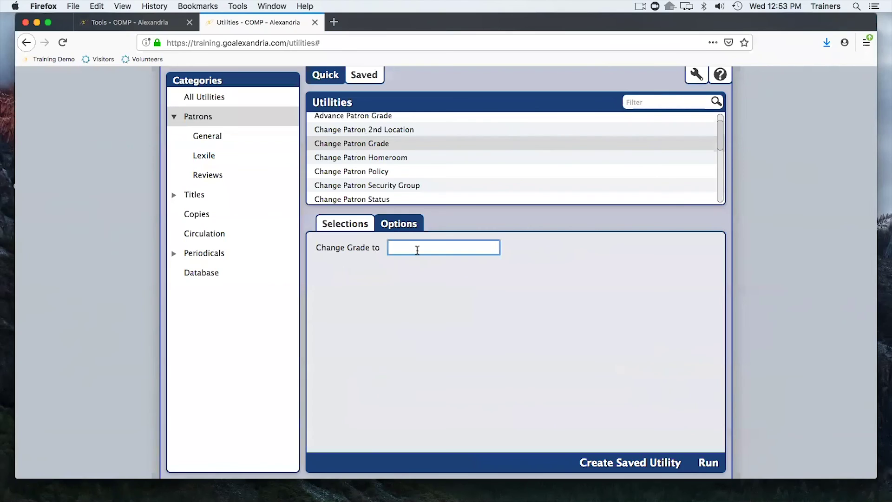
type("Last Year")
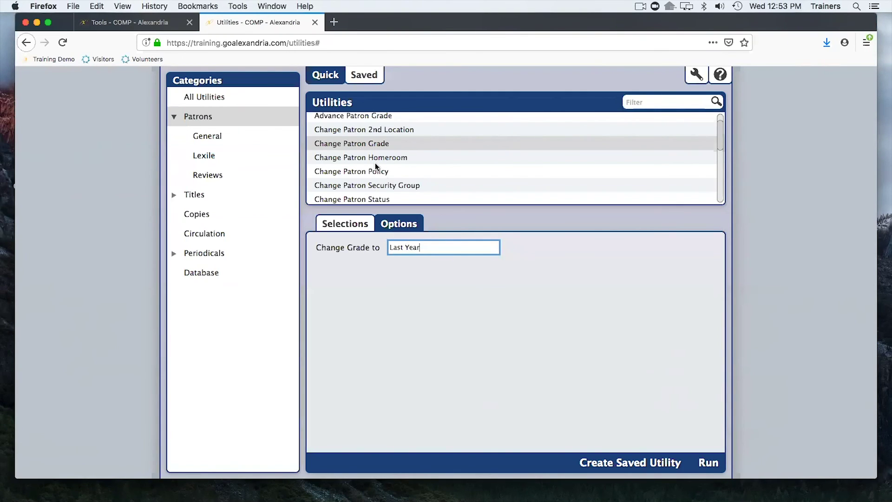
Review the Remove Patrons utility's options and which patrons it would remove.
scroll(356, 177, "down", 5)
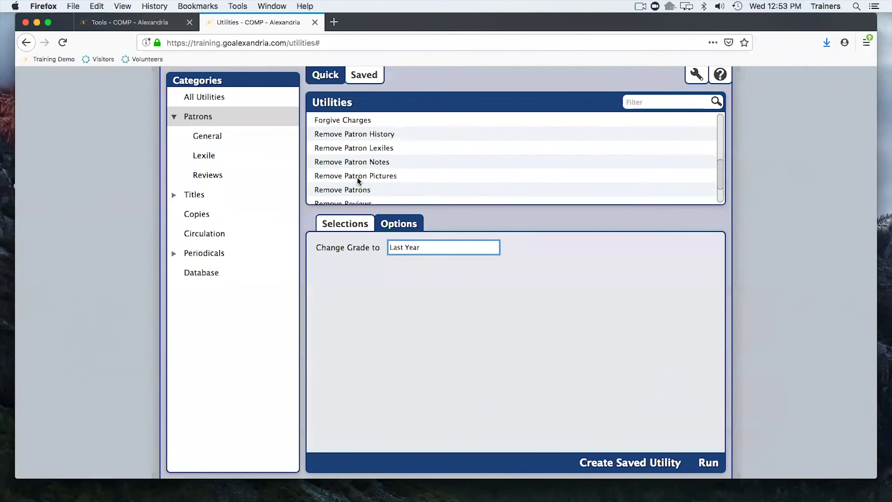
left_click(352, 155)
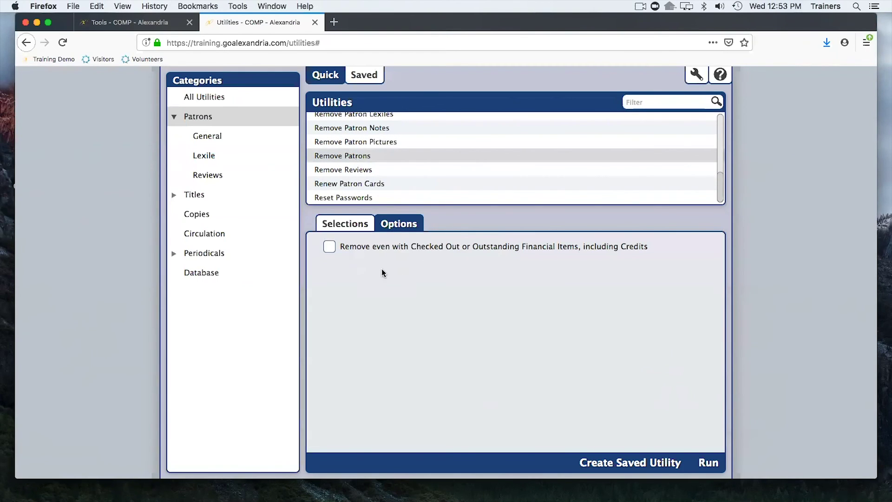
left_click(363, 227)
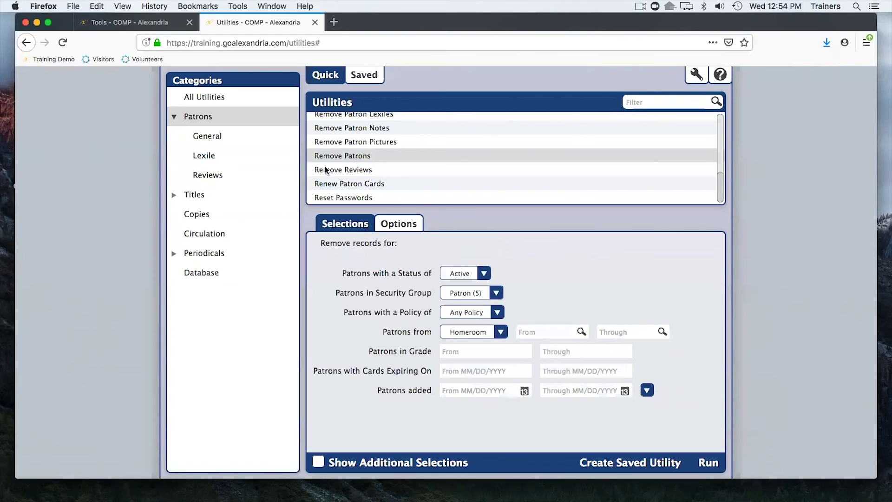
scroll(325, 167, "up", 5)
scroll(353, 169, "up", 2)
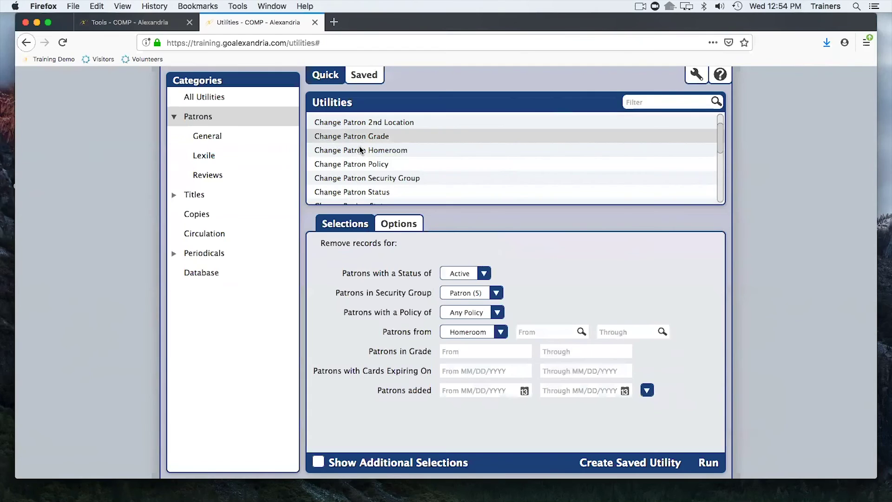
Look over the Change Patron Homeroom and Change Patron Grade utilities, then close Utilities.
left_click(361, 139)
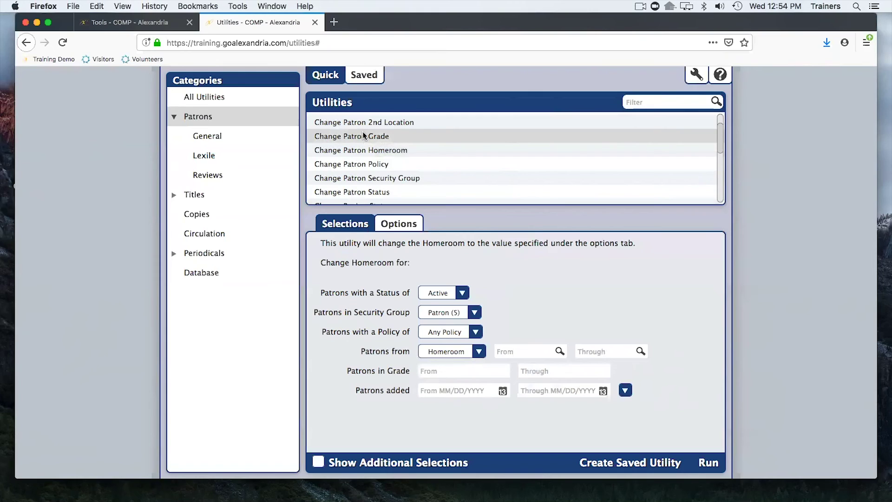
left_click(364, 136)
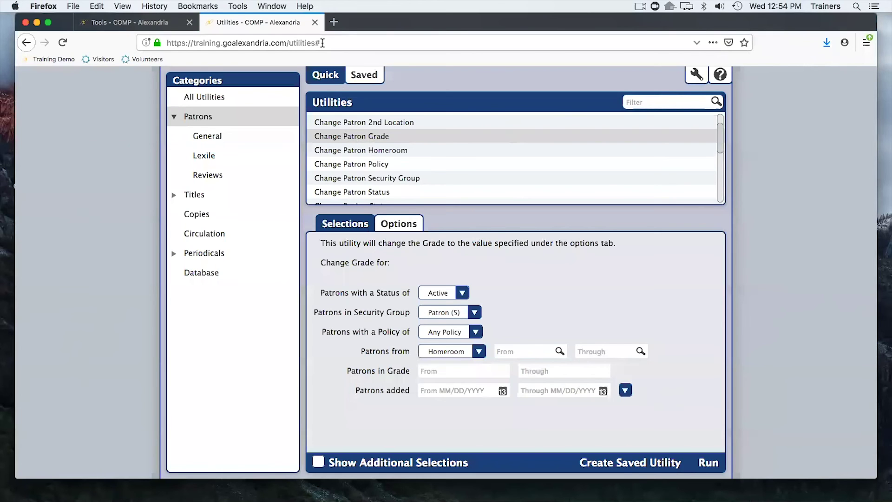
left_click(315, 22)
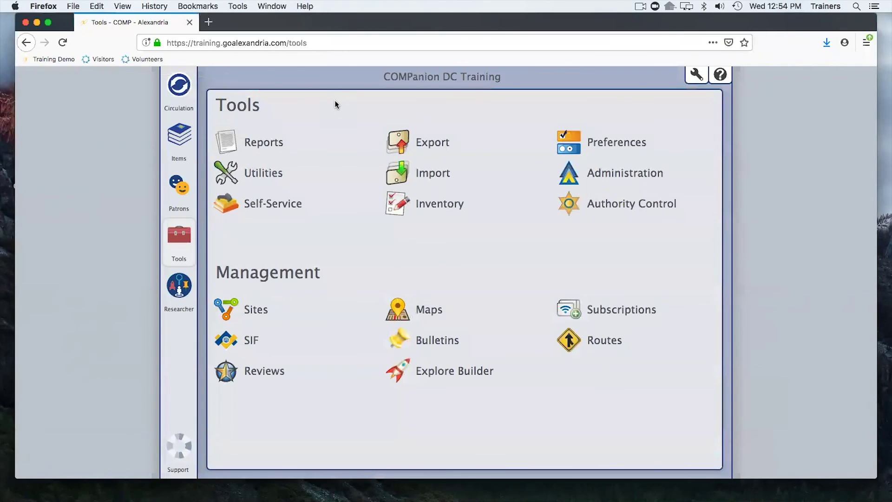
key("ctrl+Right")
key("Right")
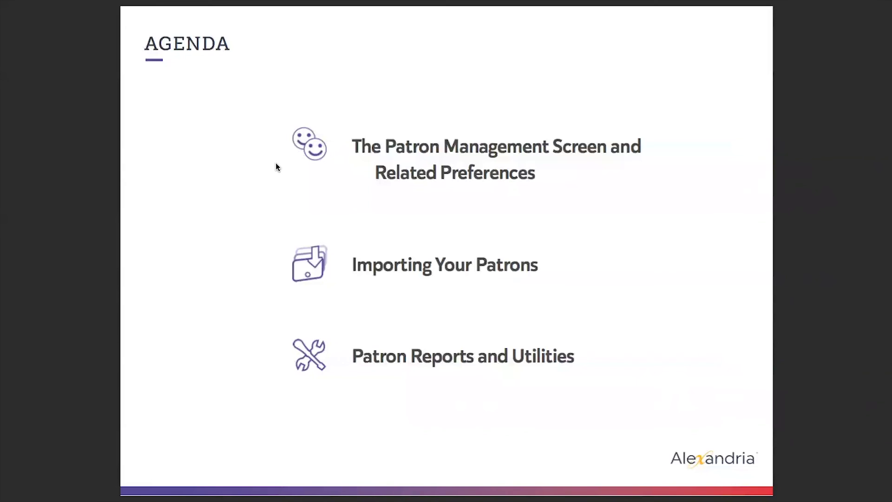
key("ctrl+Left")
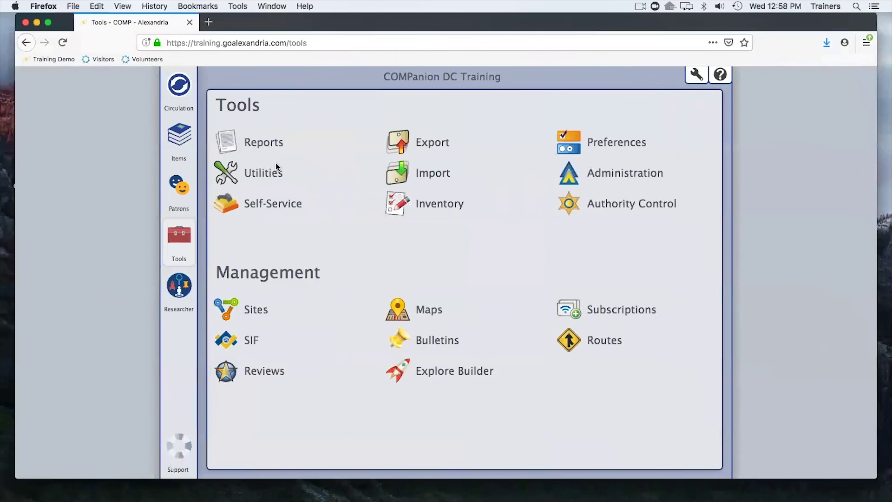
View the Circulation Settings preferences (email notifications, third-party billing) in a new tab, then return to Tools.
left_click(584, 141)
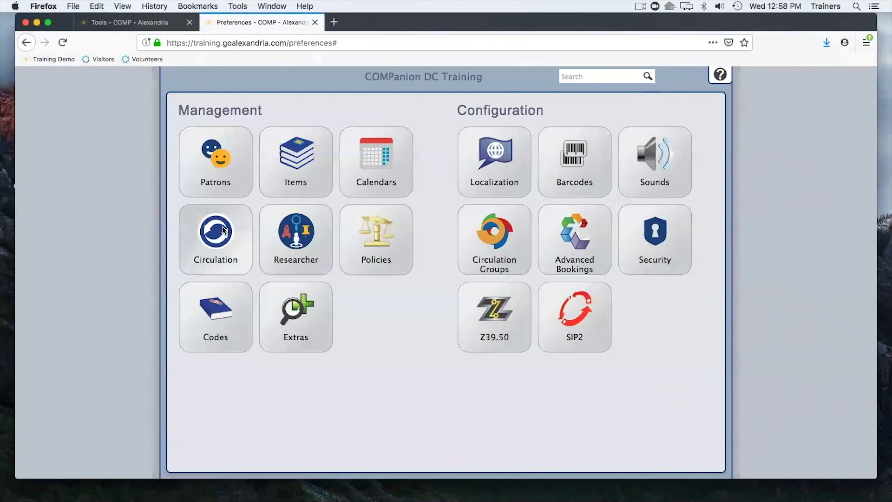
left_click(224, 230)
left_click(501, 101)
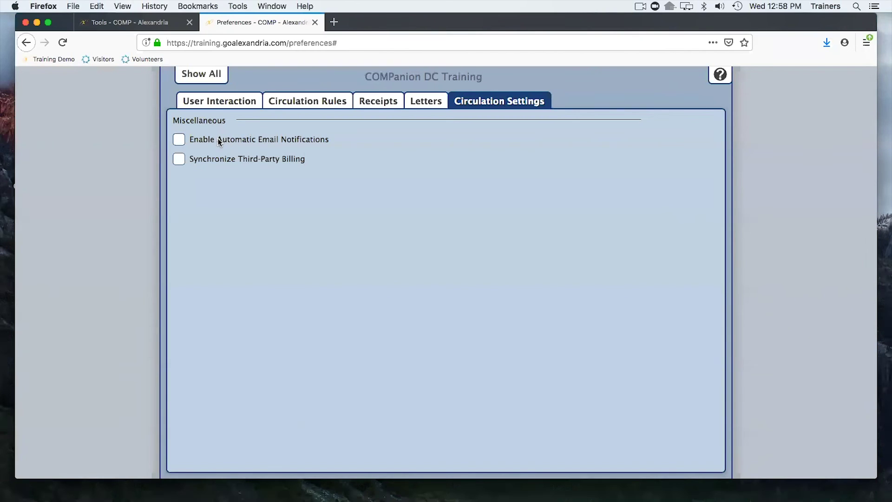
left_click(156, 24)
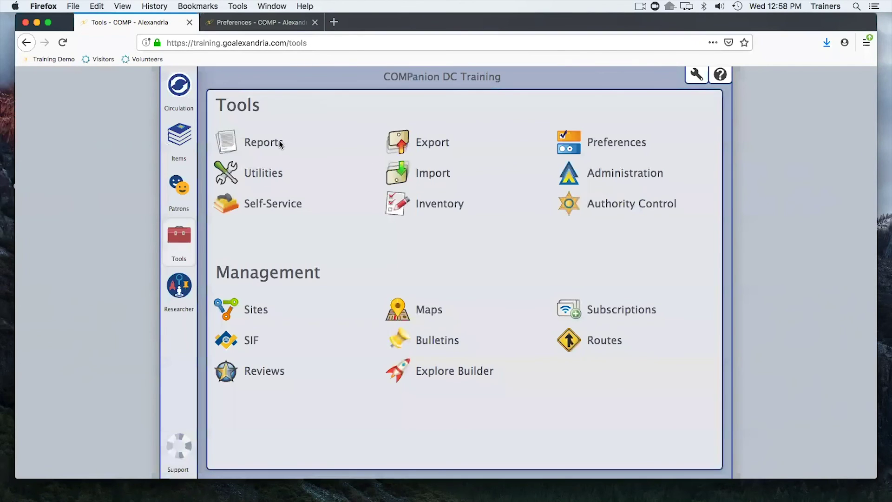
Briefly open and close Reports, then show all Management and Configuration preference categories.
left_click(237, 138)
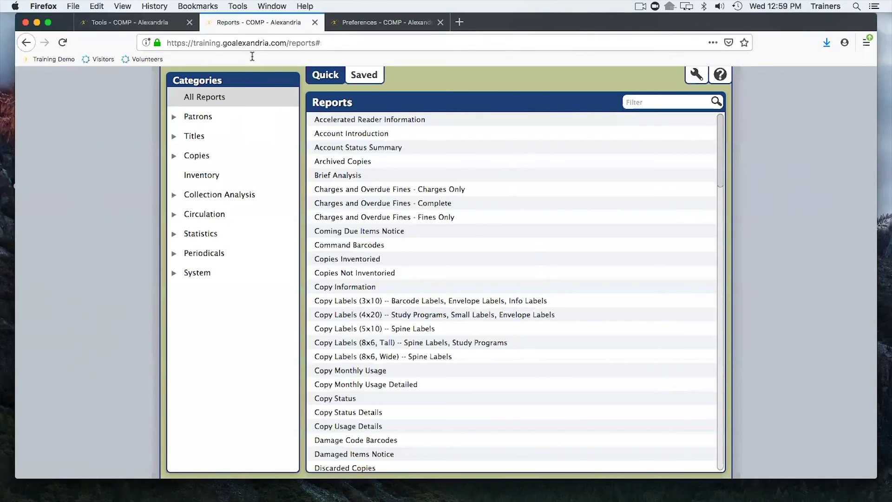
left_click(315, 22)
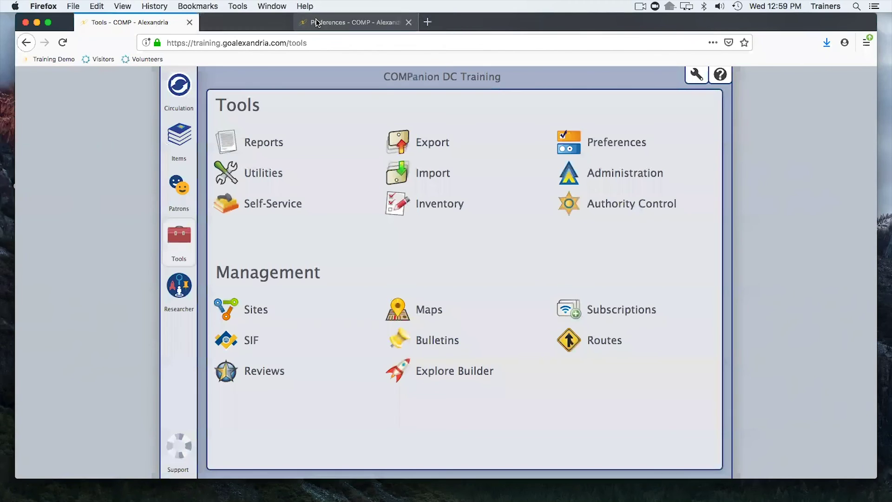
left_click(286, 23)
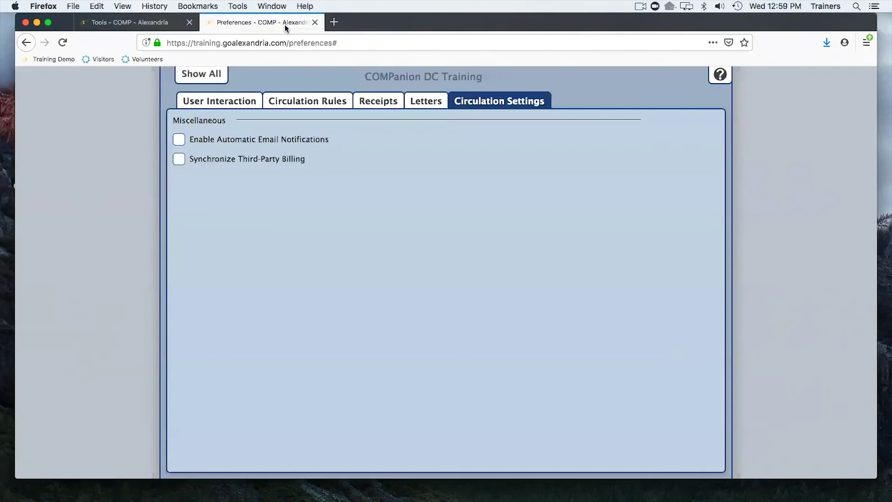
left_click(214, 79)
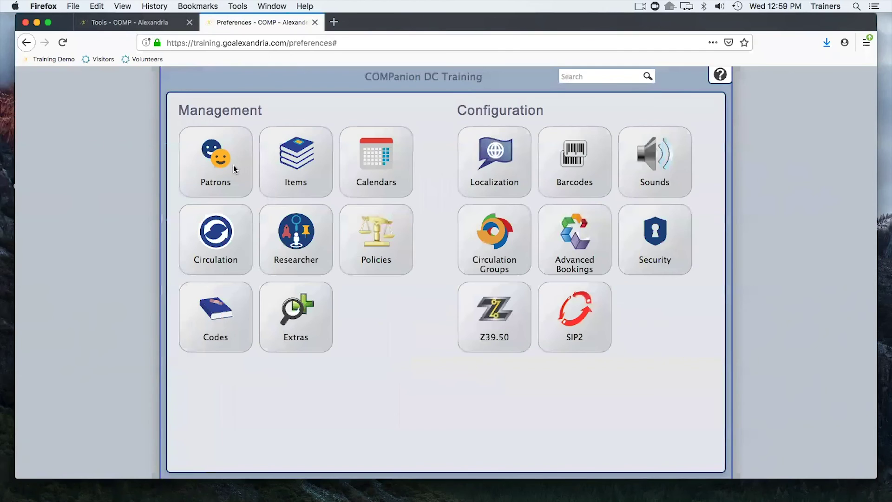
View the patron Grade Table (grades 2–12, advance after 07/01/2020), then return to Tools.
left_click(233, 166)
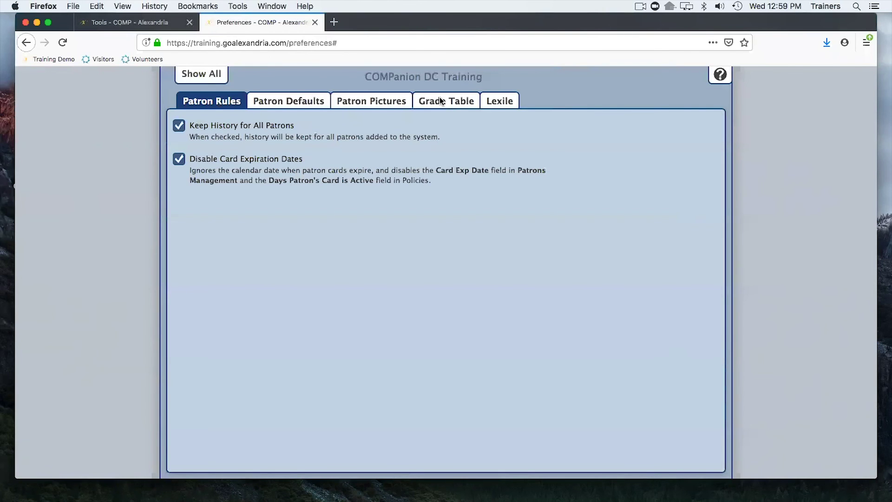
left_click(442, 102)
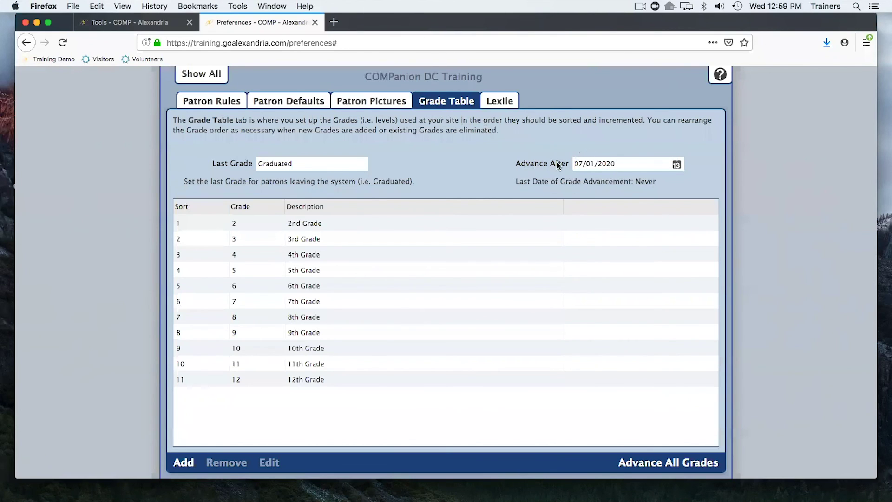
left_click(596, 165)
left_click(136, 26)
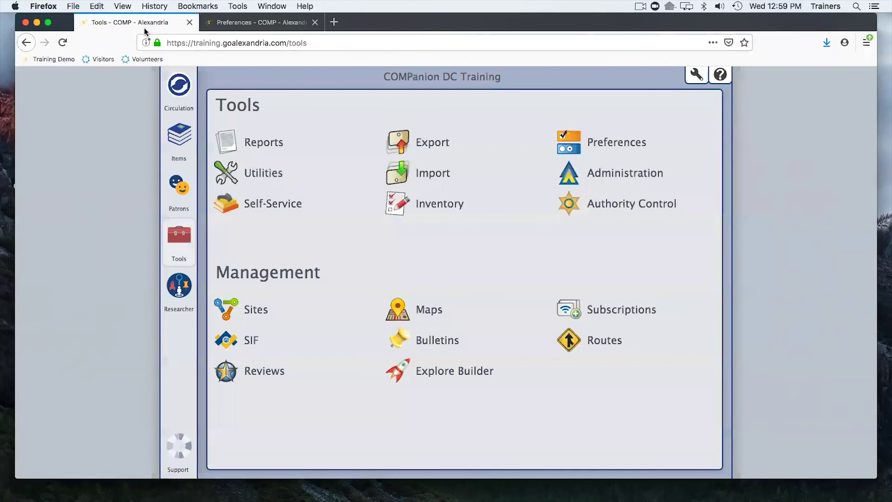
Filter Reports to Circulation > Information, listing Loaned Items and Overdue Items Information reports.
left_click(258, 145)
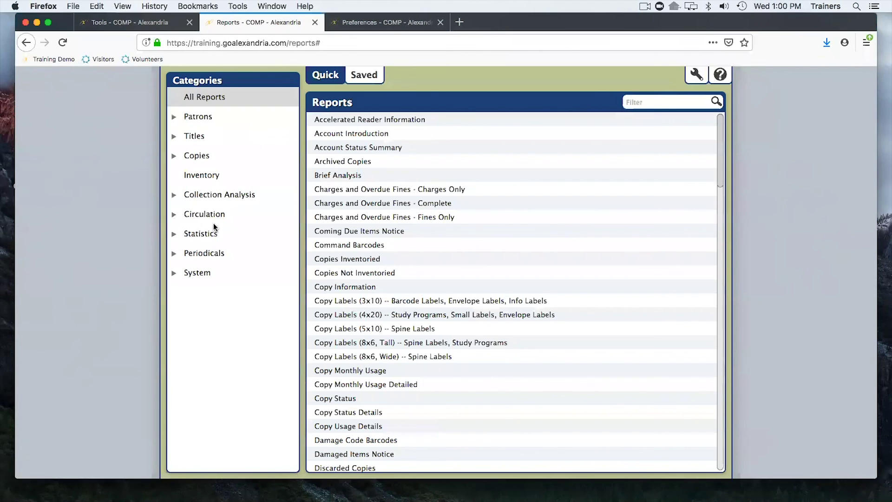
left_click(174, 215)
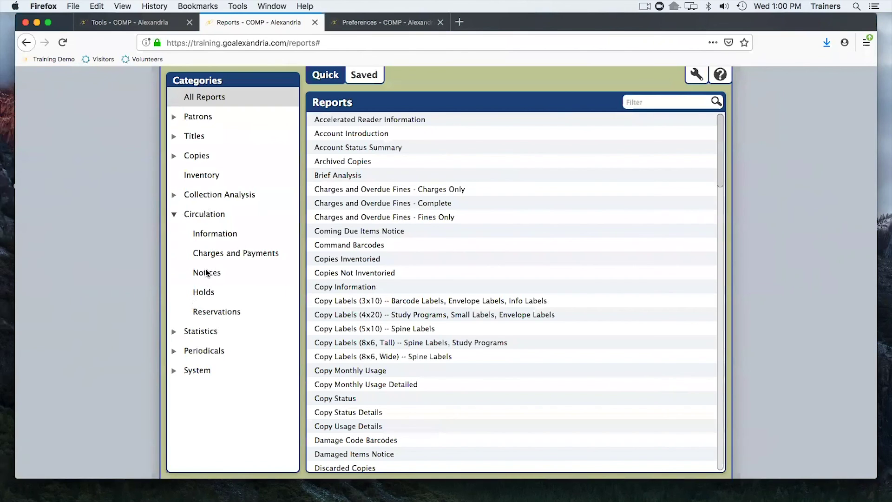
left_click(212, 233)
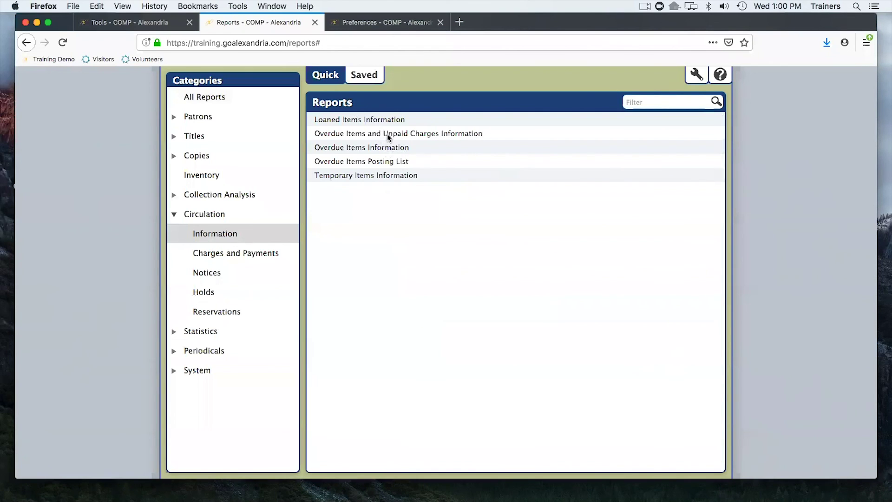
Select the Loaned Items Information report and view its homeroom selection criteria.
left_click(357, 119)
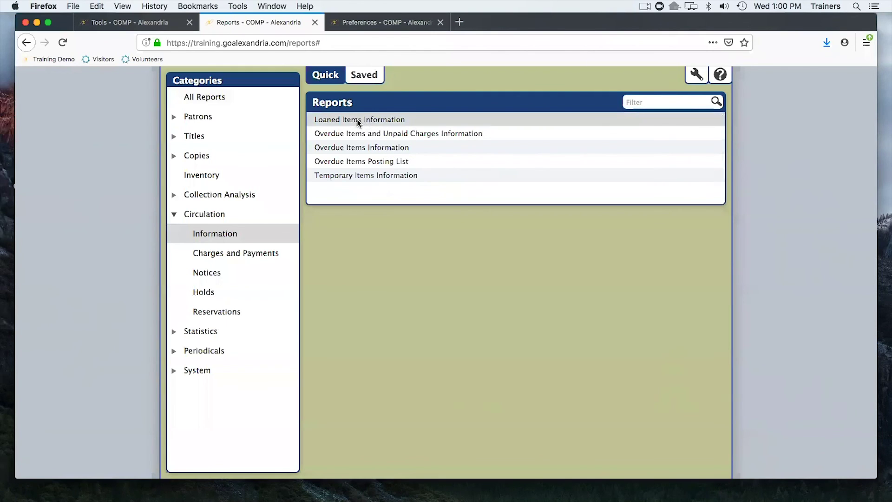
left_click(356, 120)
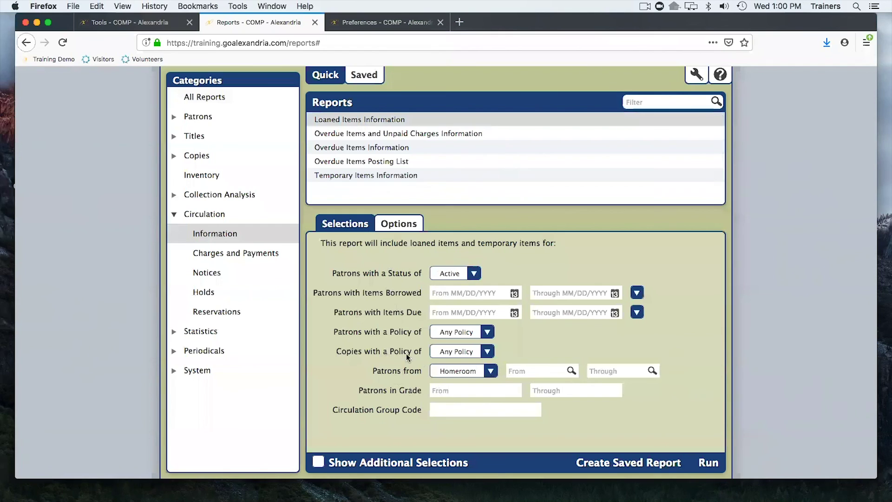
left_click(571, 371)
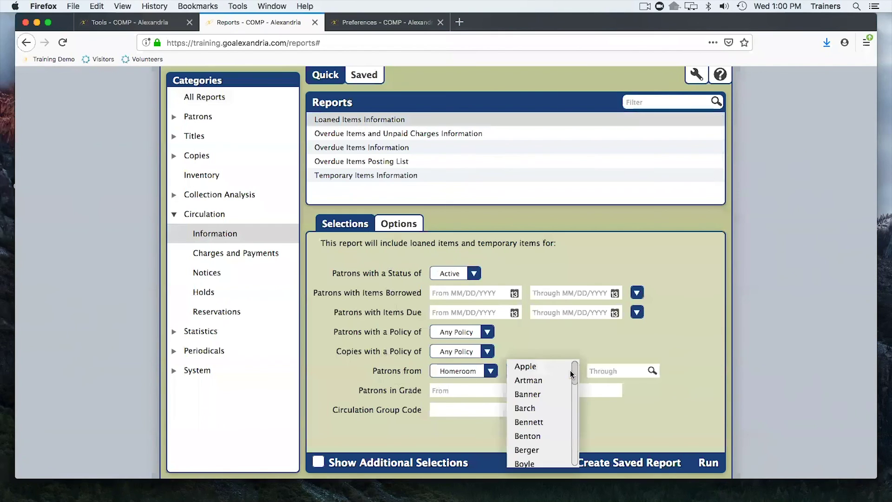
left_click(539, 334)
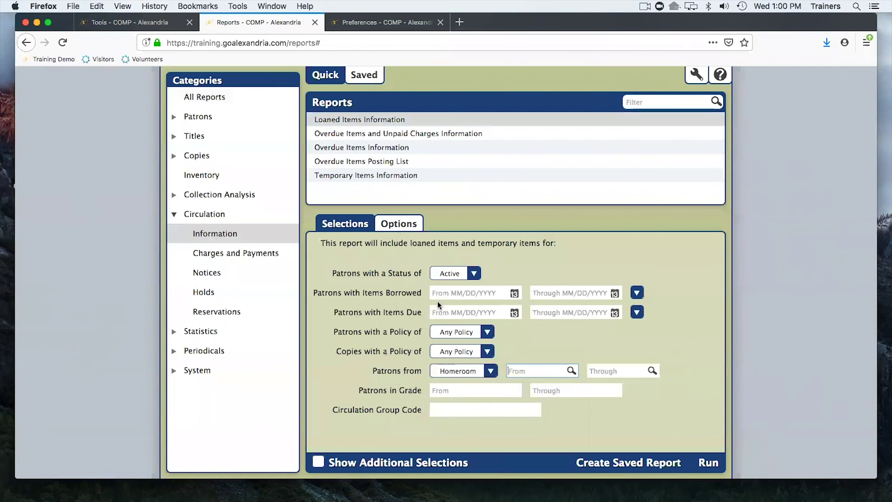
Sort the report by Homeroom with a new page for each homeroom.
left_click(403, 223)
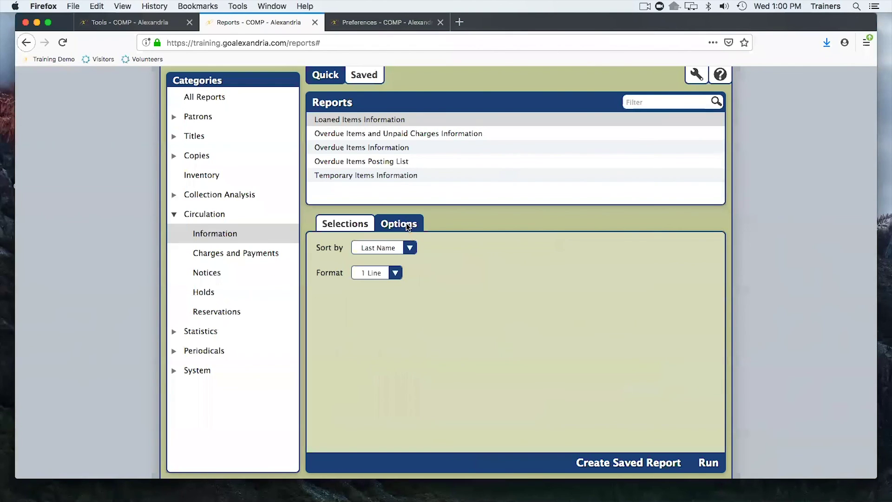
left_click(395, 248)
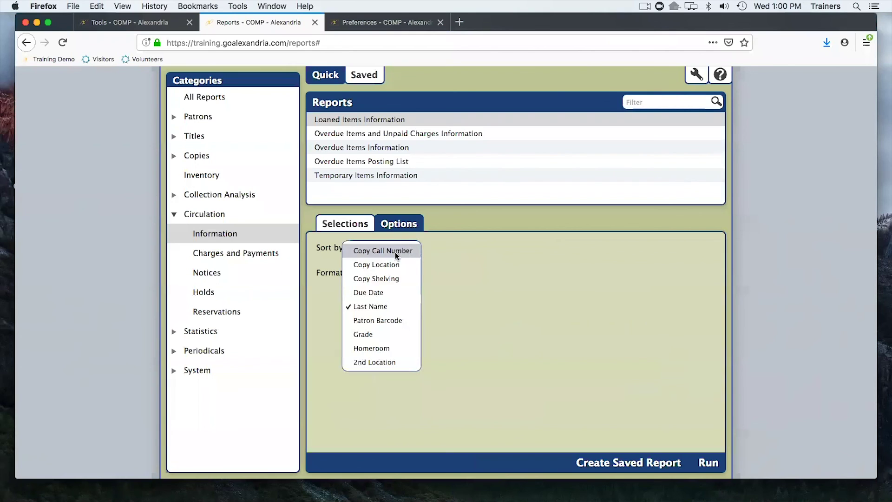
left_click(380, 348)
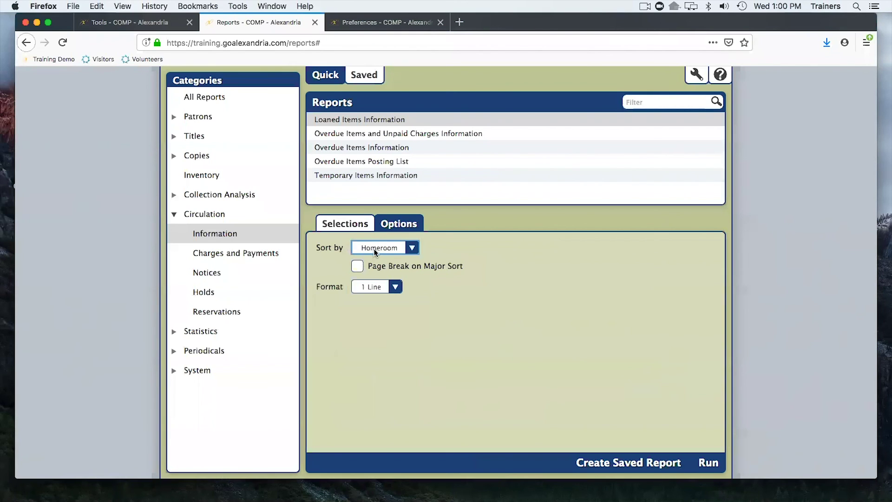
left_click(411, 249)
left_click(462, 251)
left_click(359, 266)
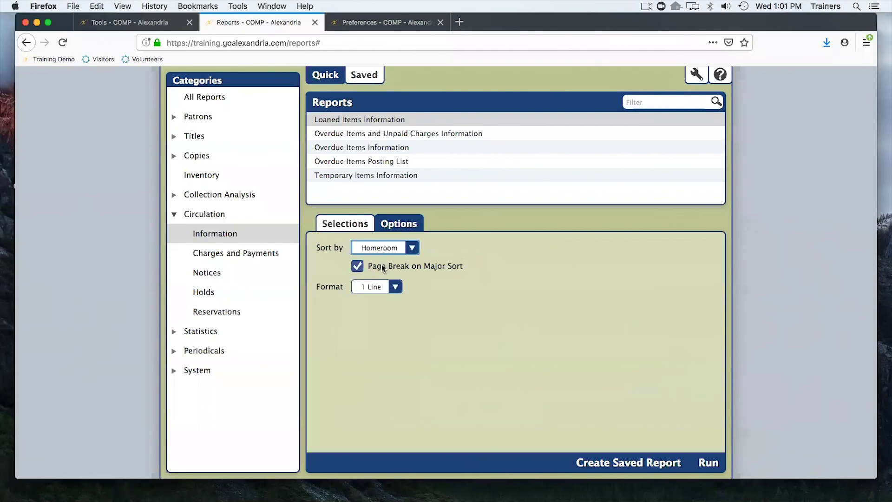
Keep the 1 Line format and start creating a saved report.
left_click(389, 289)
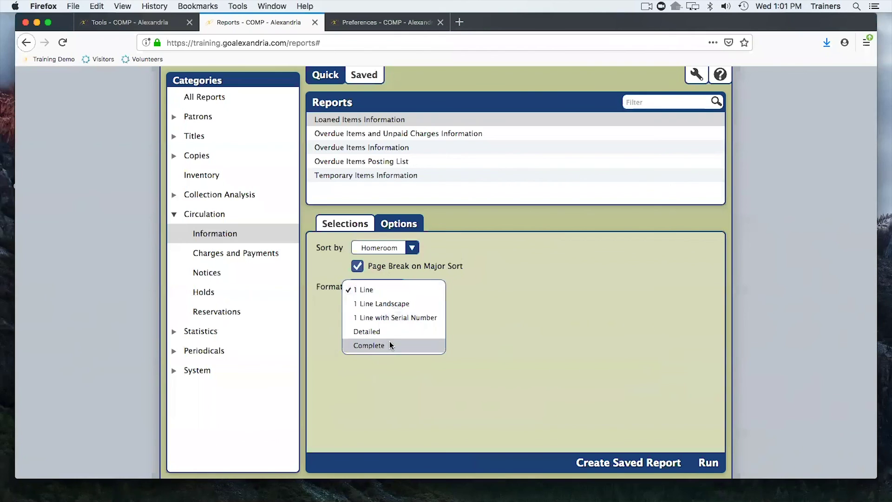
left_click(372, 289)
left_click(372, 286)
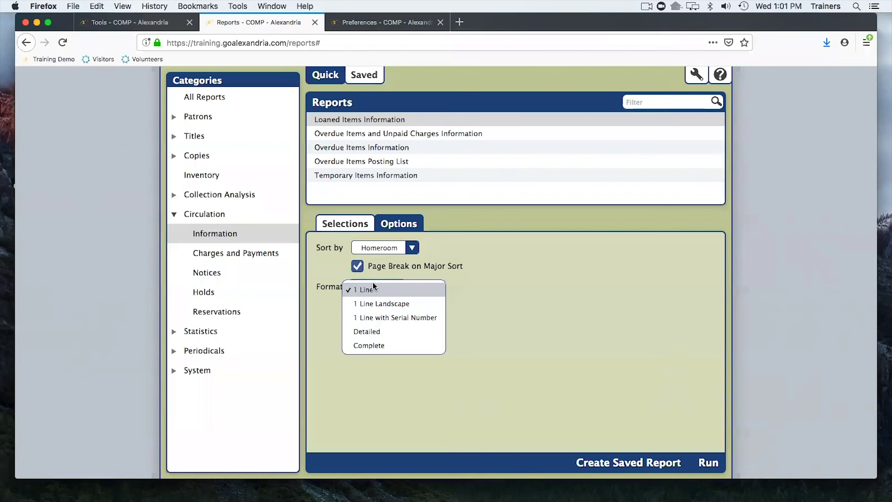
left_click(325, 319)
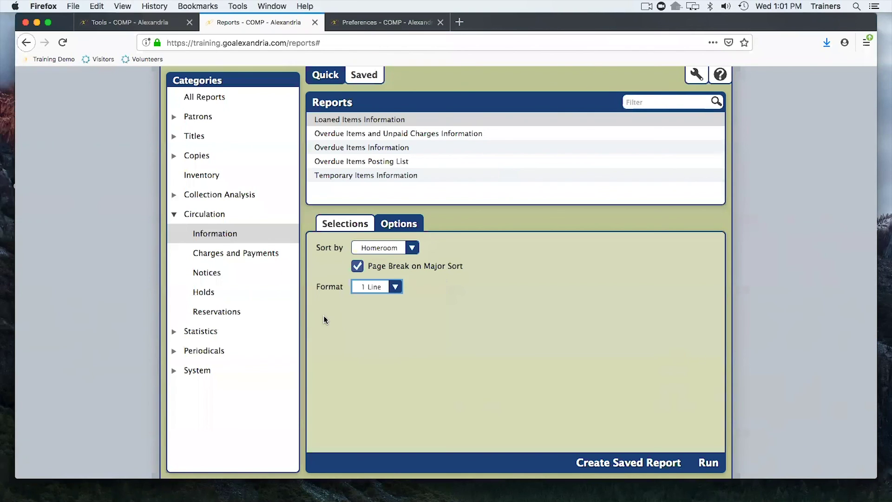
left_click(626, 465)
Confirm the saved report, then inspect the Banner and Hester saved Loaned Items reports' settings.
left_click(517, 145)
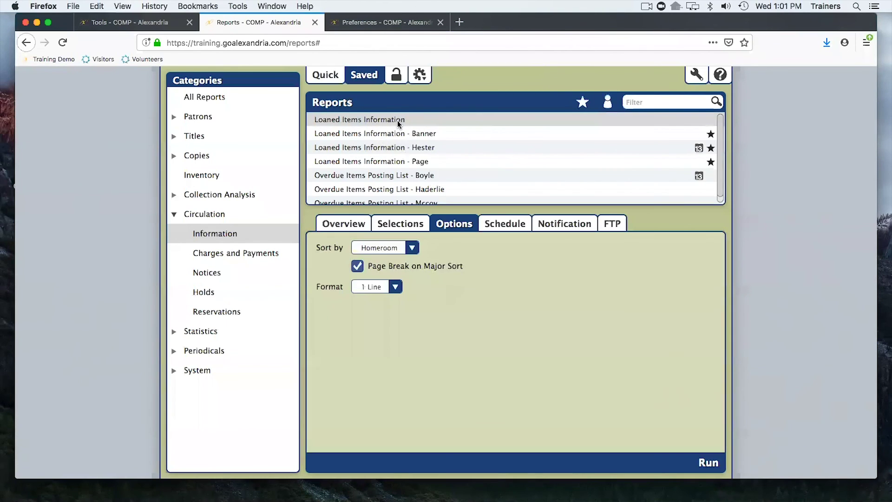
scroll(395, 133, "down", 1)
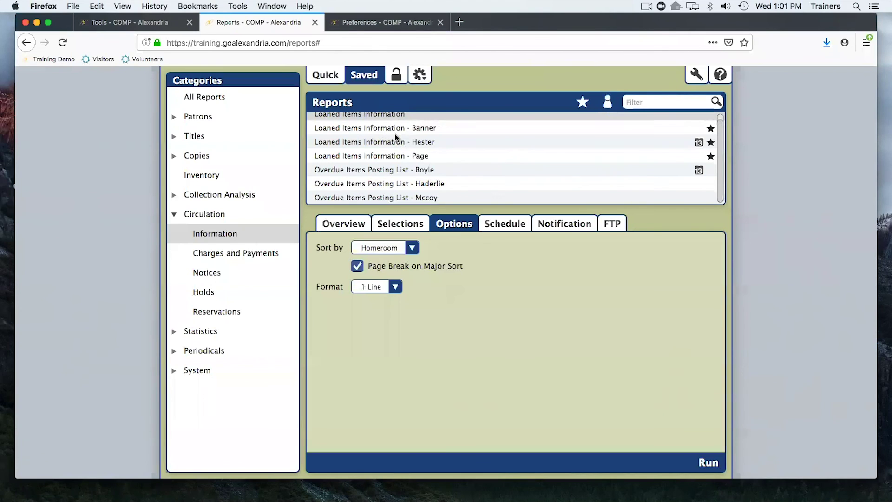
left_click(394, 129)
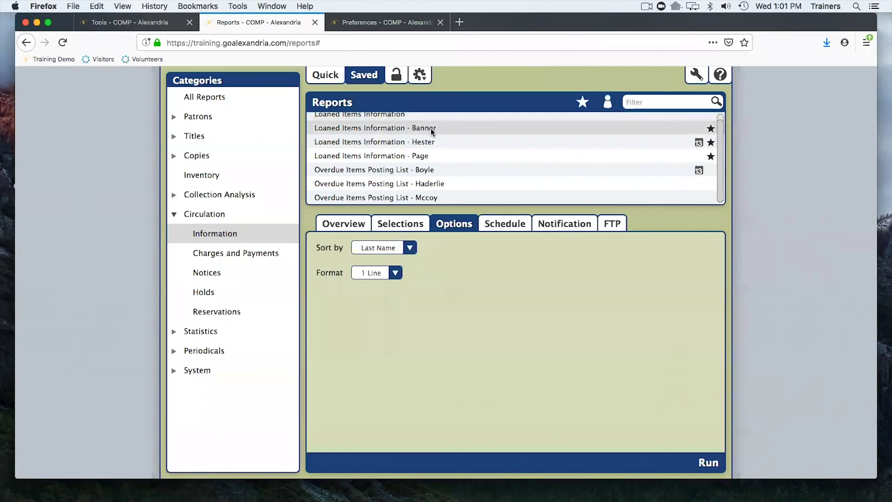
left_click(413, 142)
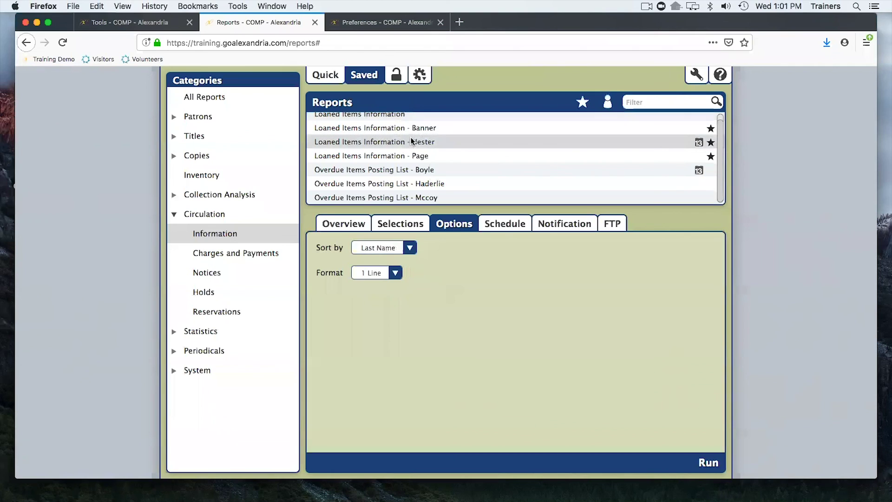
scroll(400, 153, "up", 1)
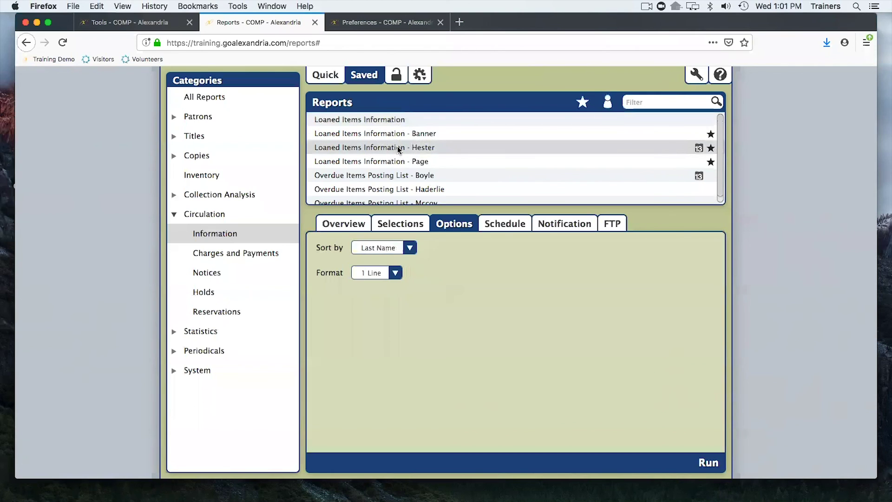
scroll(399, 148, "down", 1)
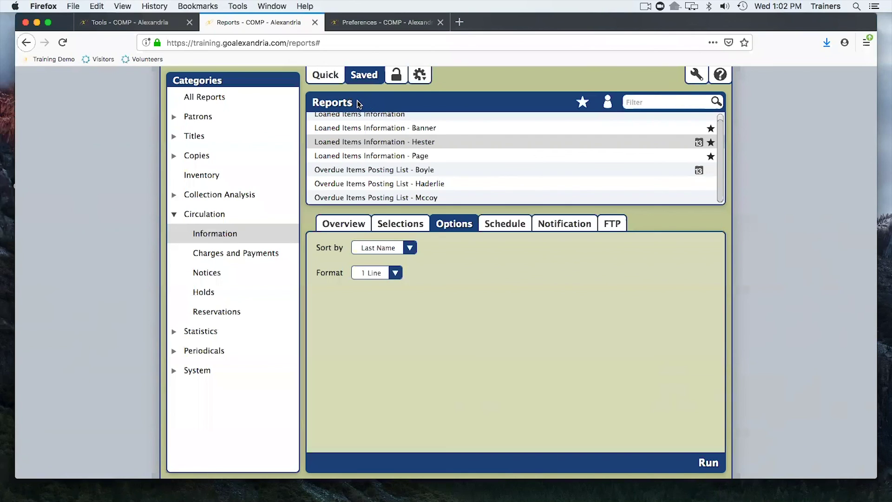
Open Coming Due Items Notice from Circulation Notices, showing Last Name sort and 2 Per Page.
left_click(212, 275)
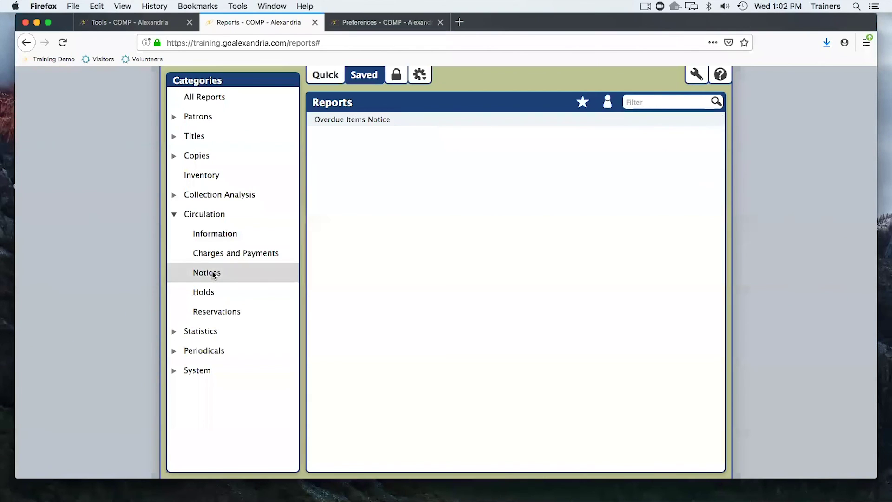
left_click(325, 77)
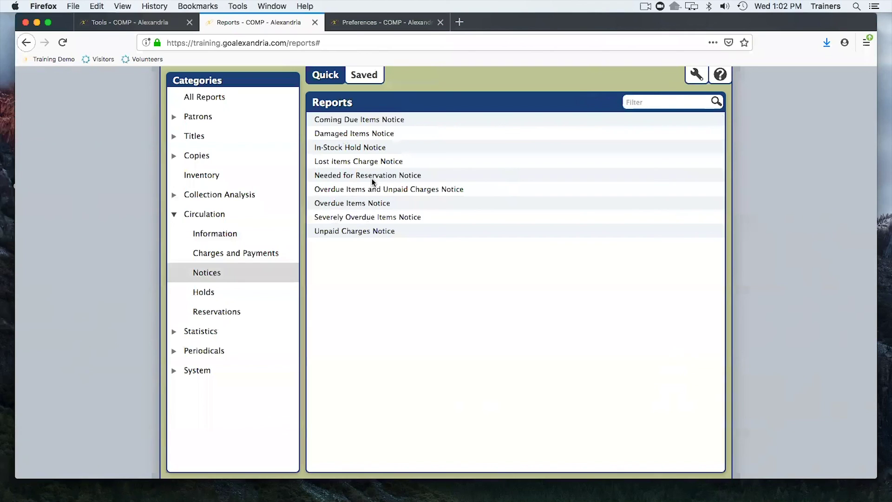
left_click(362, 120)
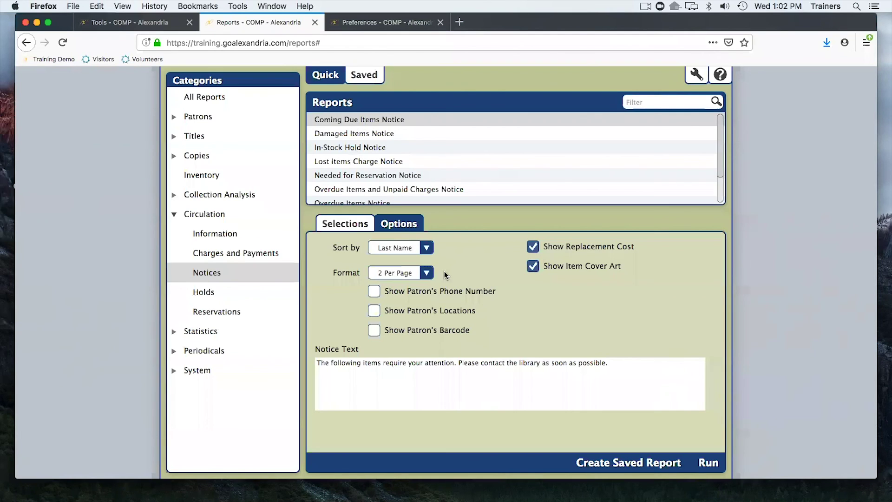
Check the notice's patron selections, keeping items due in the Next 7 Days.
left_click(350, 221)
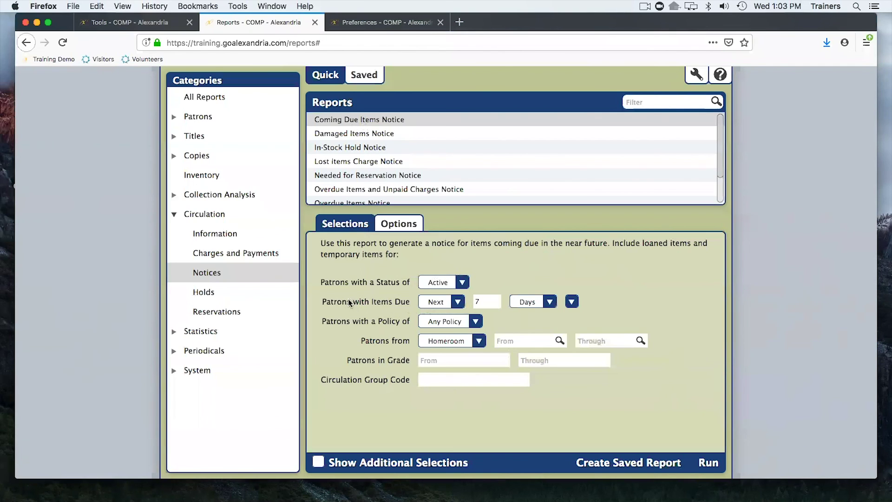
left_click(458, 303)
left_click(487, 284)
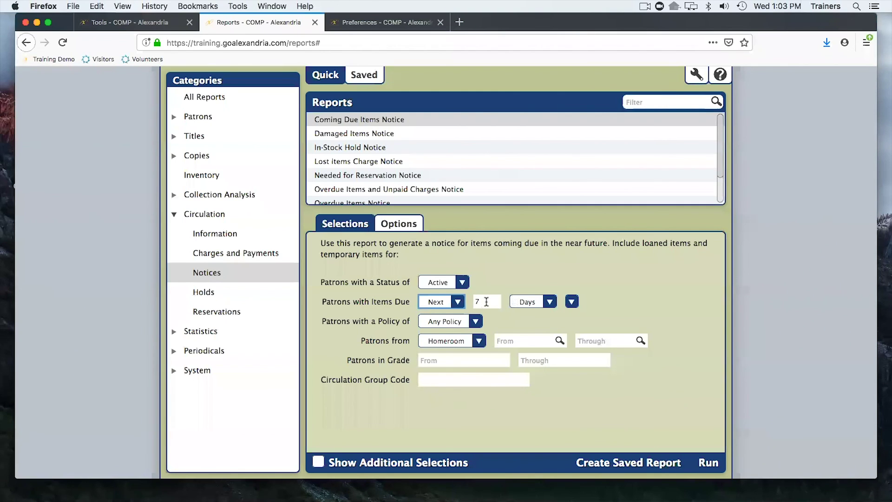
double_click(487, 301)
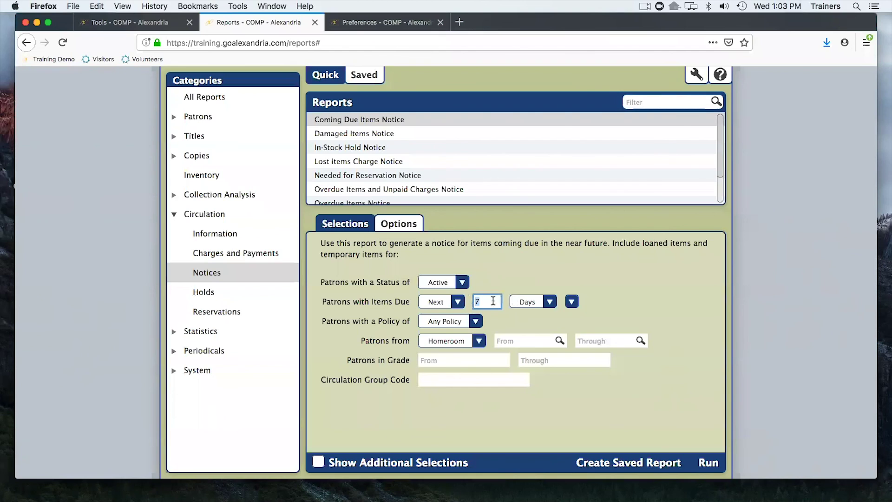
left_click(534, 302)
left_click(532, 287)
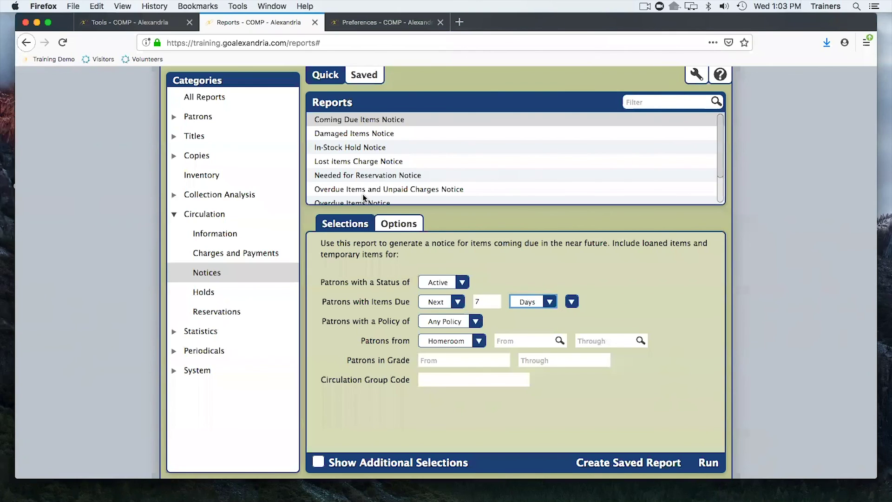
Back on the notice's Options, leave the Format at 2 Per Page.
left_click(394, 226)
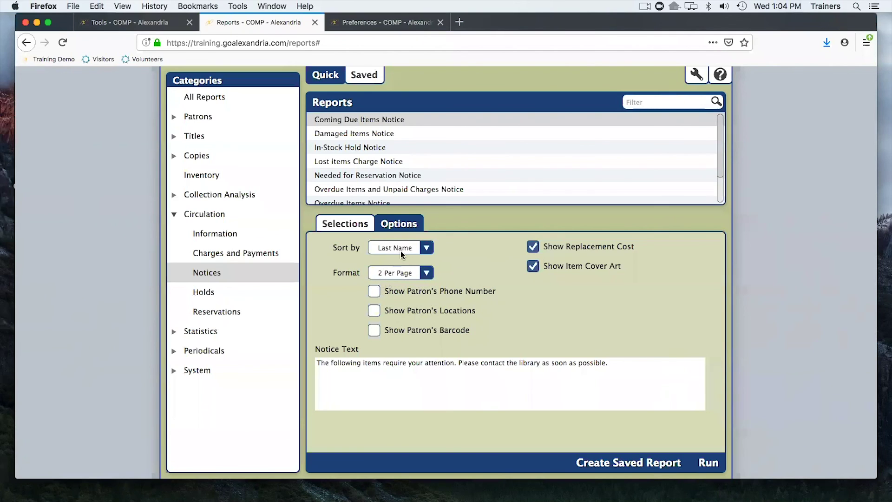
left_click(403, 274)
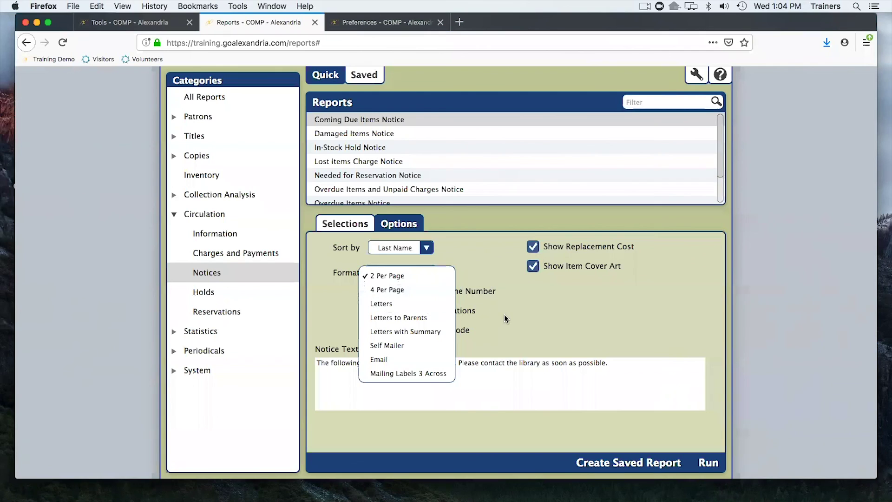
left_click(445, 274)
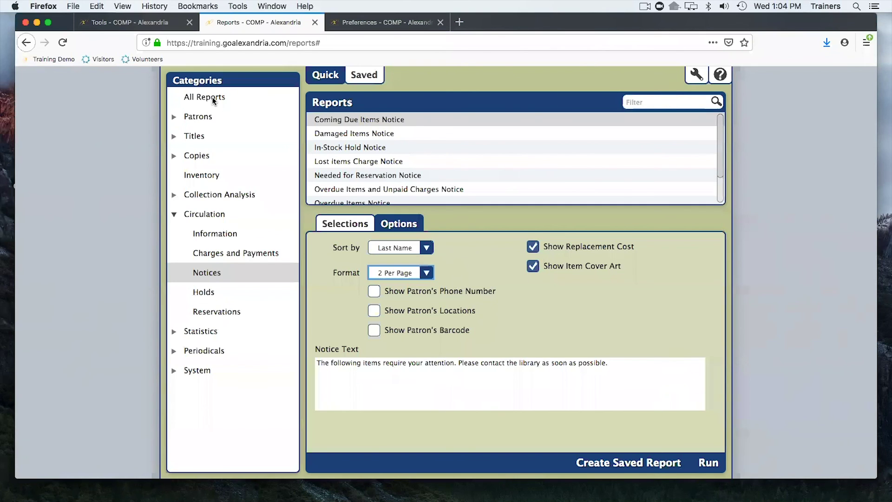
Expand the Patrons report category, browse its subcategories, filter to Information, then show all Patrons reports again.
left_click(197, 117)
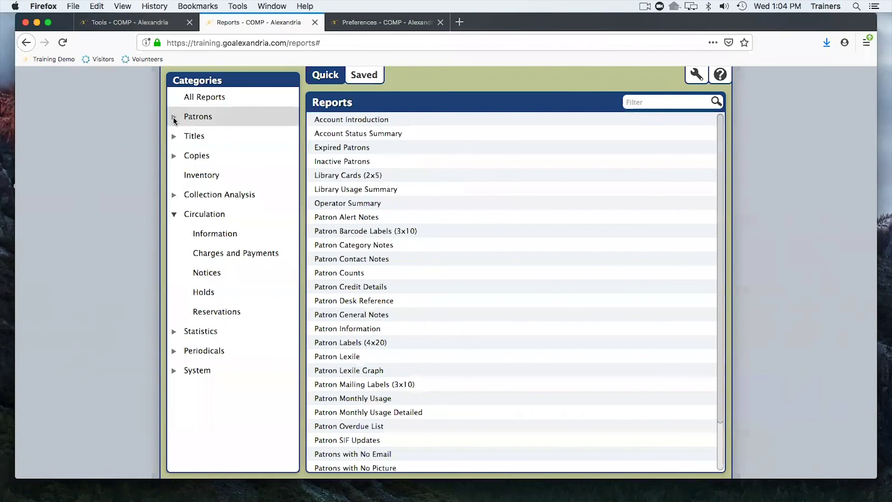
left_click(174, 119)
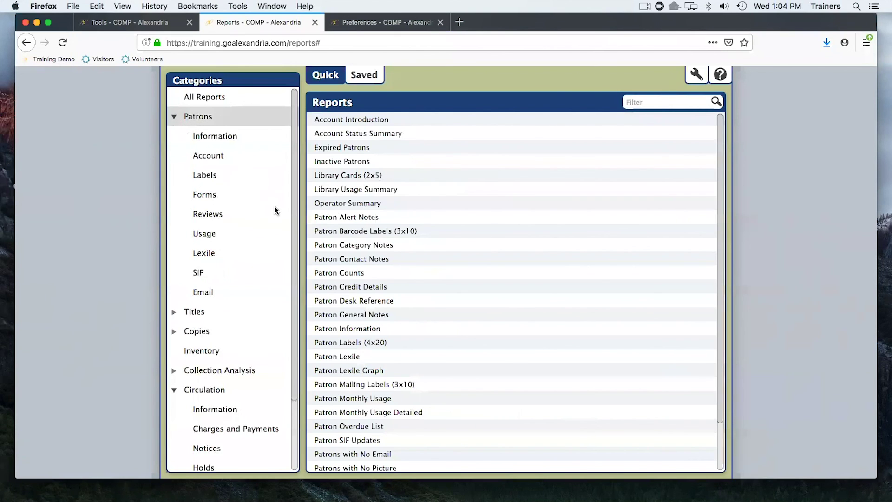
scroll(275, 210, "down", 1)
scroll(275, 210, "down", 3)
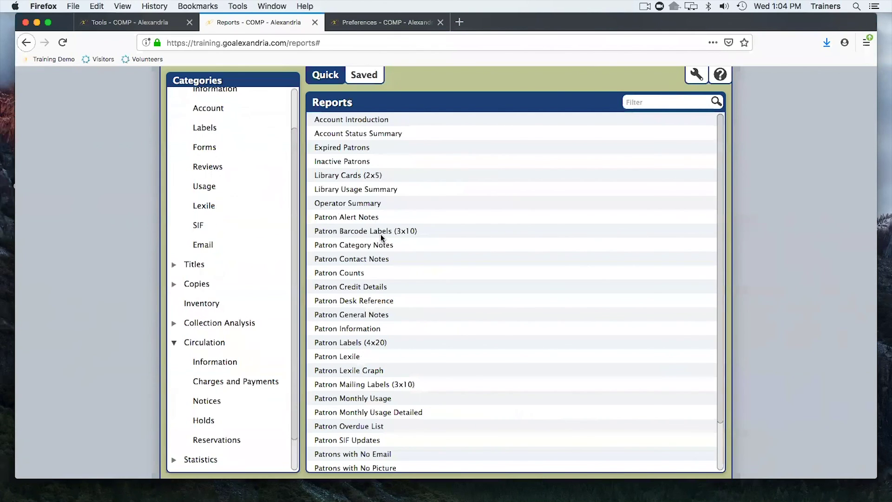
scroll(381, 233, "down", 3)
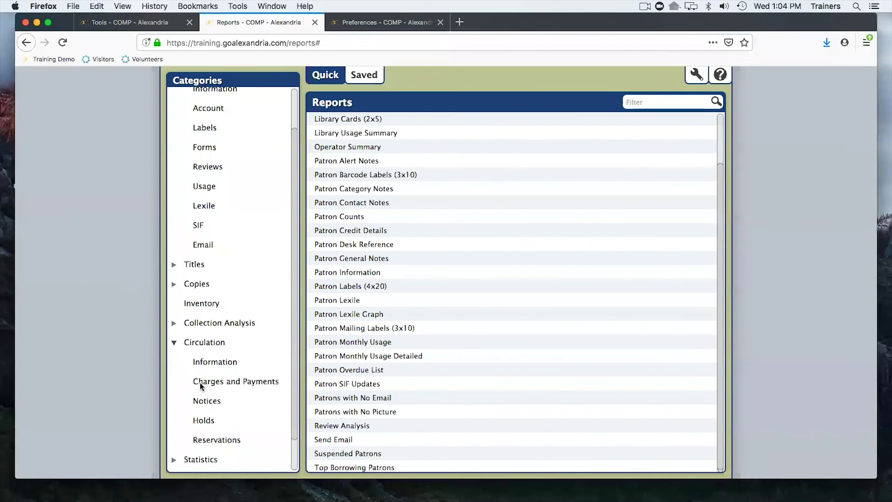
scroll(381, 348, "up", 3)
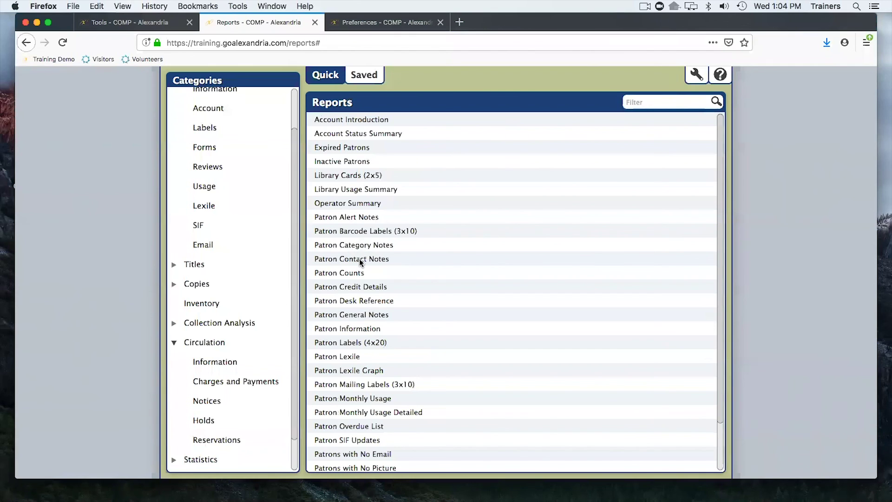
scroll(202, 116, "up", 1)
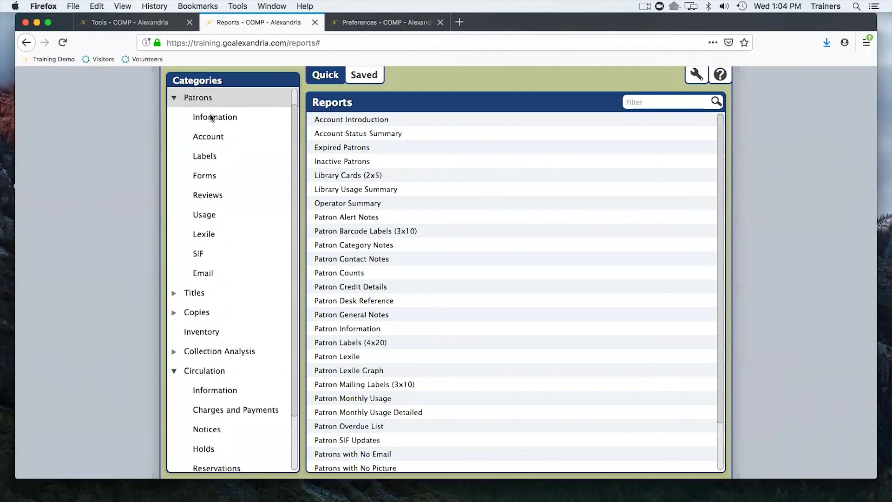
left_click(207, 117)
left_click(208, 99)
Review the High Student patron's Statistics tab under Tools > Patrons, then load them in Circulation.
left_click(148, 25)
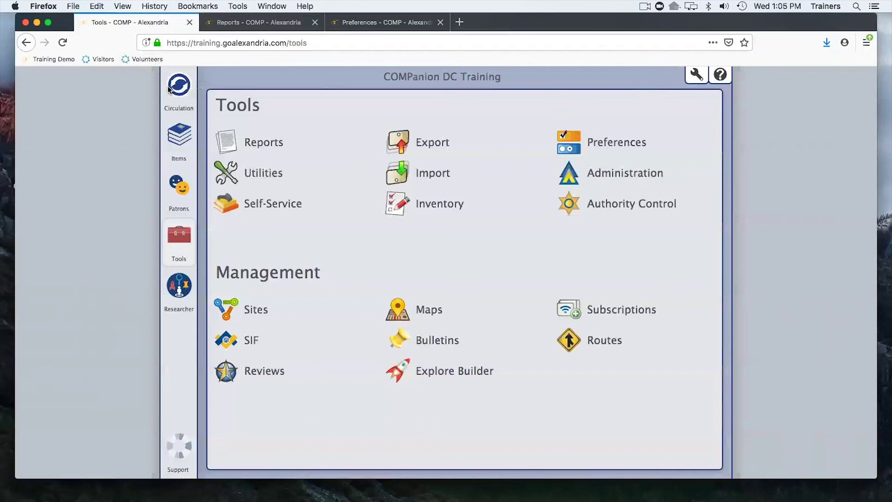
left_click(182, 185)
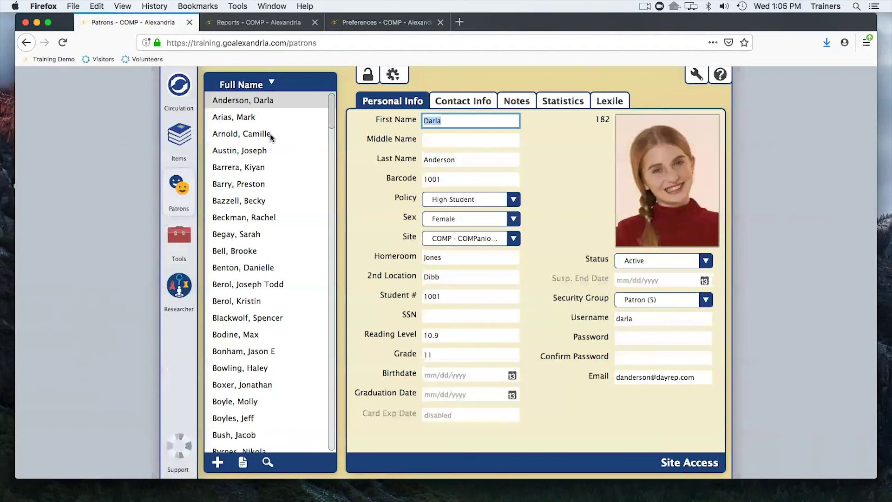
left_click(563, 102)
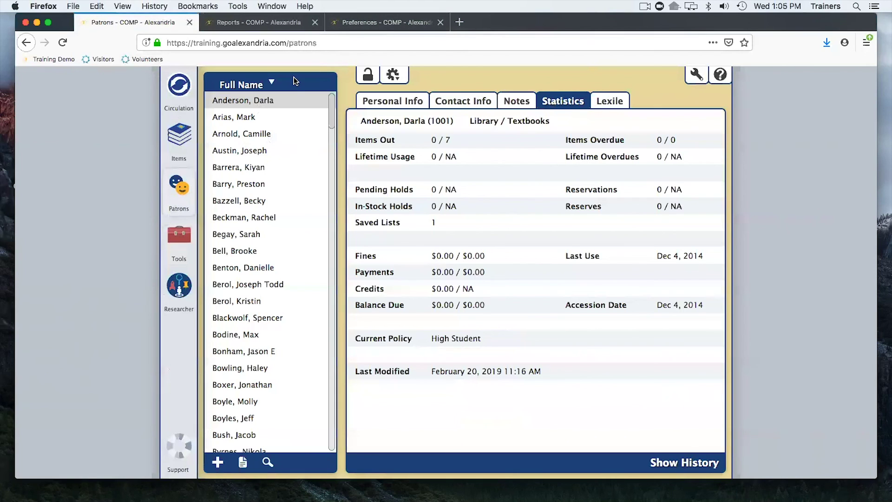
left_click(179, 96)
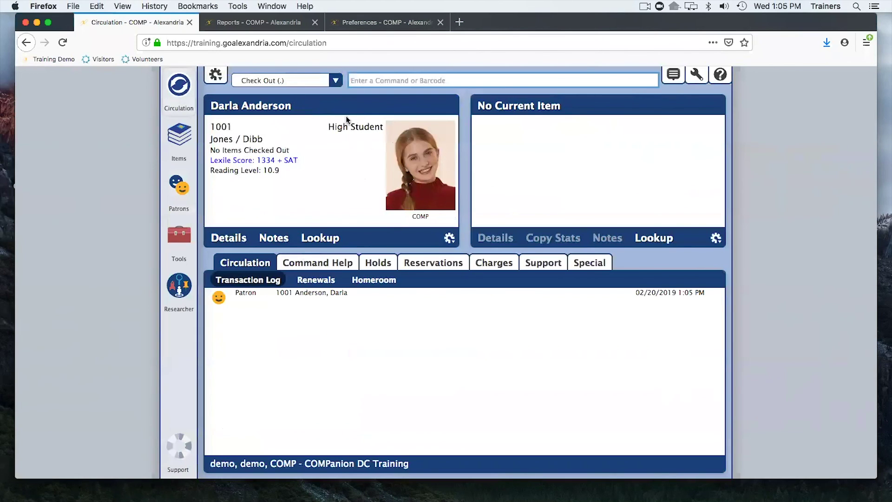
Generate the current patron's History PDF from the patron panel's gear menu.
left_click(449, 238)
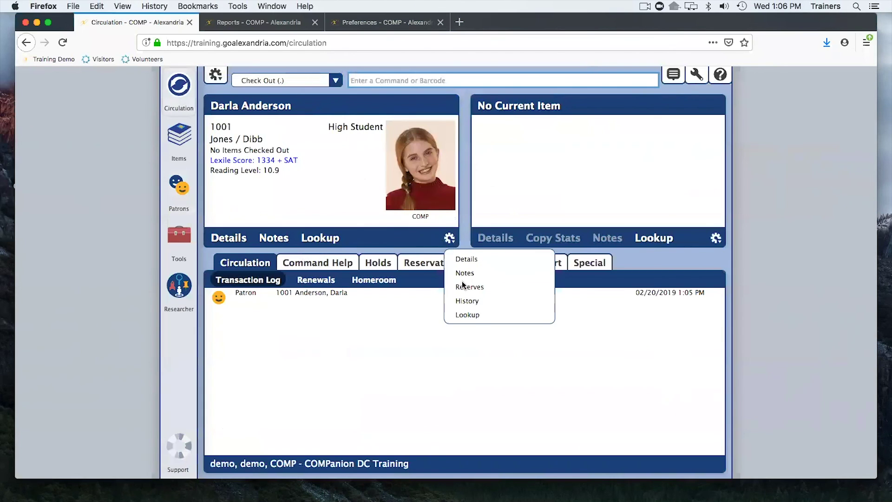
left_click(486, 299)
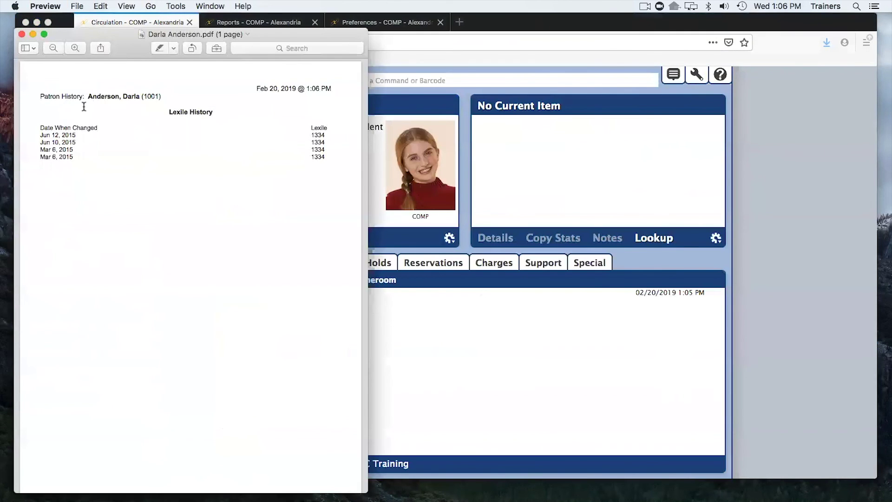
Close the patron history PDF in Preview and switch to the presentation's Agenda slide.
left_click(22, 35)
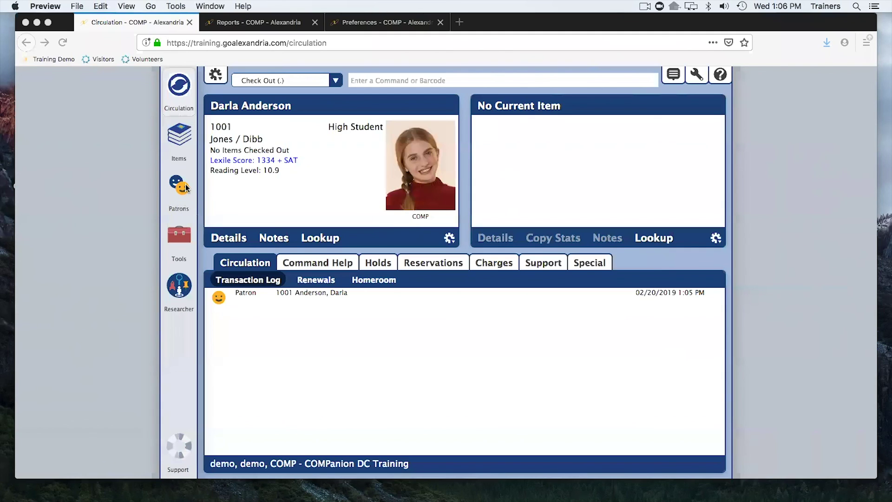
key("ctrl+Right")
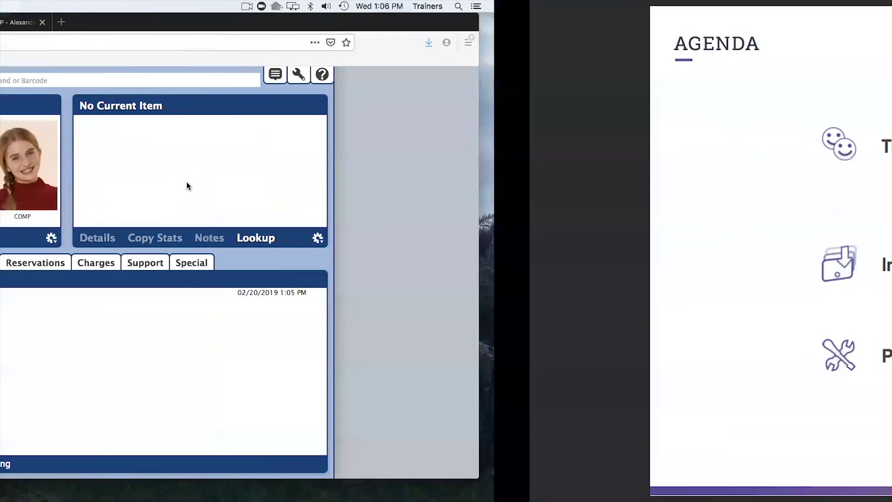